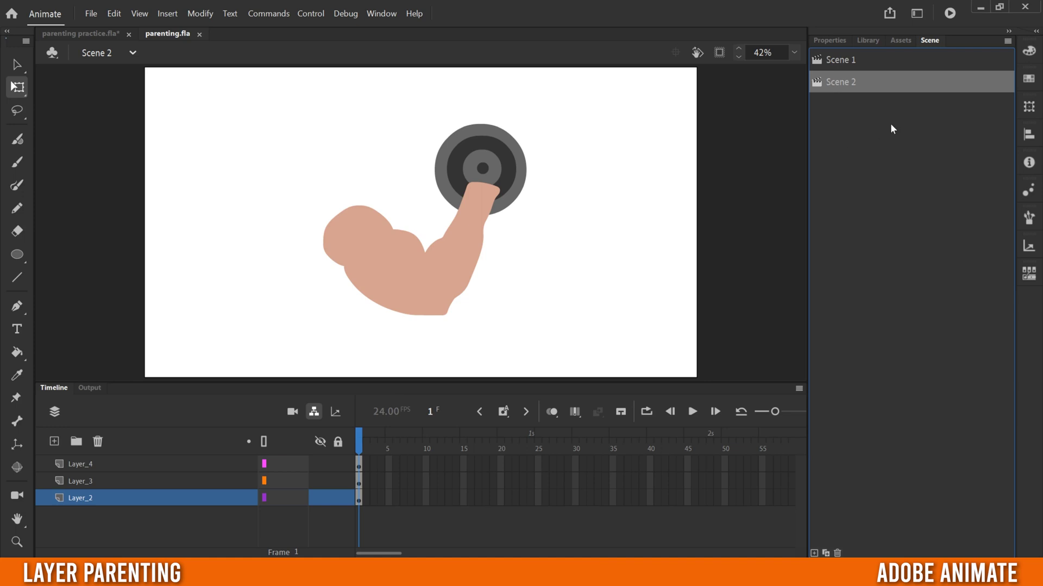
# View Scene 1 of the parenting document and switch to the parenting practice document
pyautogui.click(848, 60)
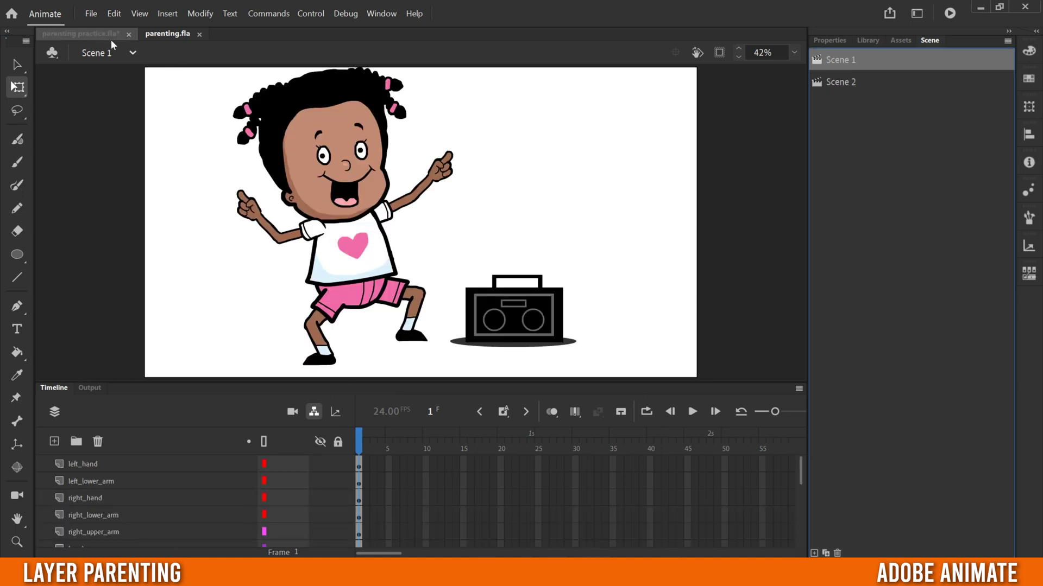
pyautogui.click(80, 33)
pyautogui.click(688, 411)
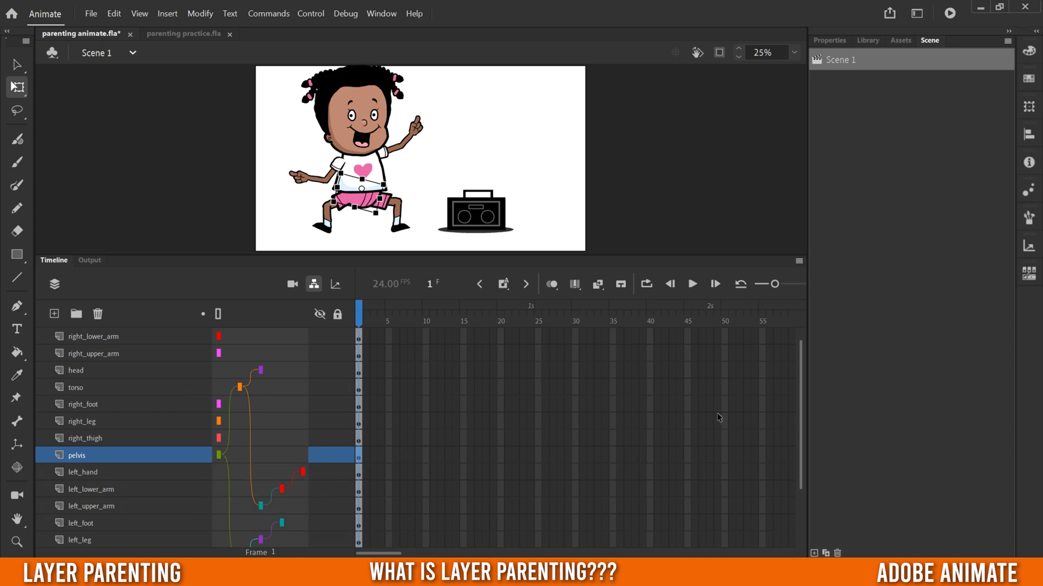
# Move the girl's pelvis toward the boombox and rotate it clockwise to test how the parented body parts follow
pyautogui.moveTo(803, 369); pyautogui.dragTo(800, 381)
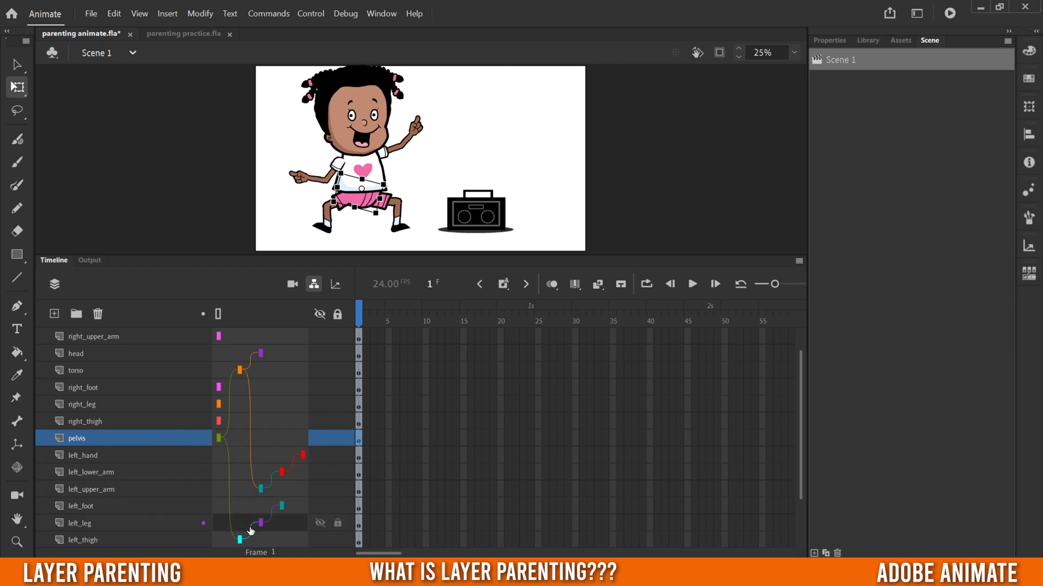
pyautogui.moveTo(421, 255); pyautogui.dragTo(417, 354)
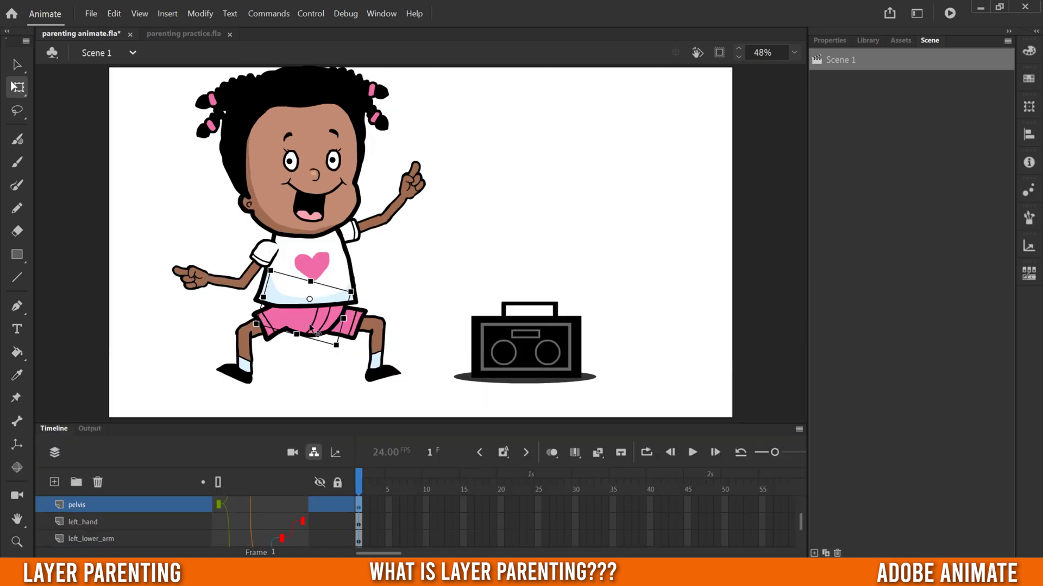
pyautogui.moveTo(311, 328); pyautogui.dragTo(361, 343)
pyautogui.moveTo(408, 299); pyautogui.dragTo(426, 307)
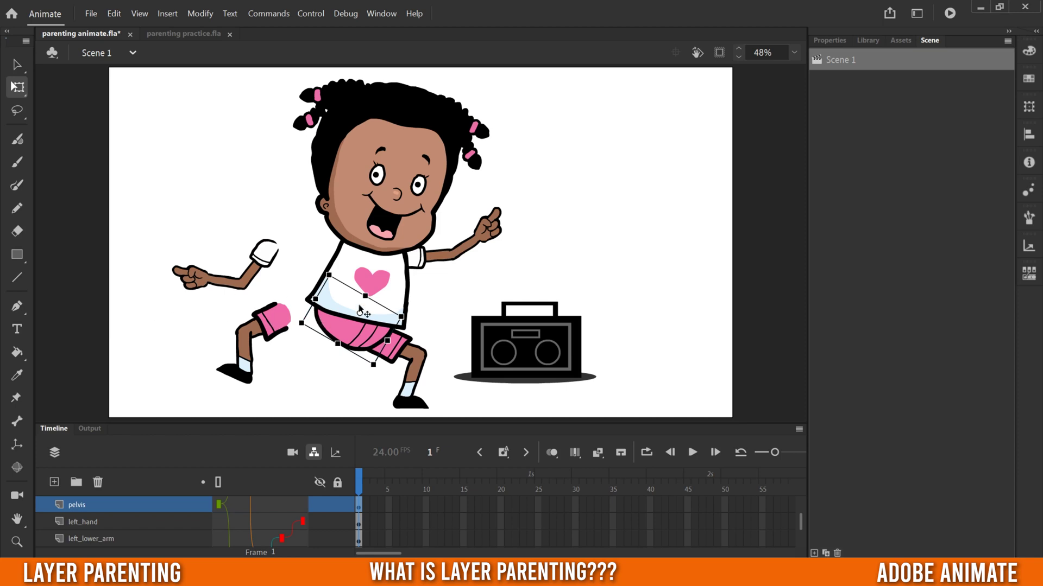
pyautogui.moveTo(359, 423); pyautogui.dragTo(395, 218)
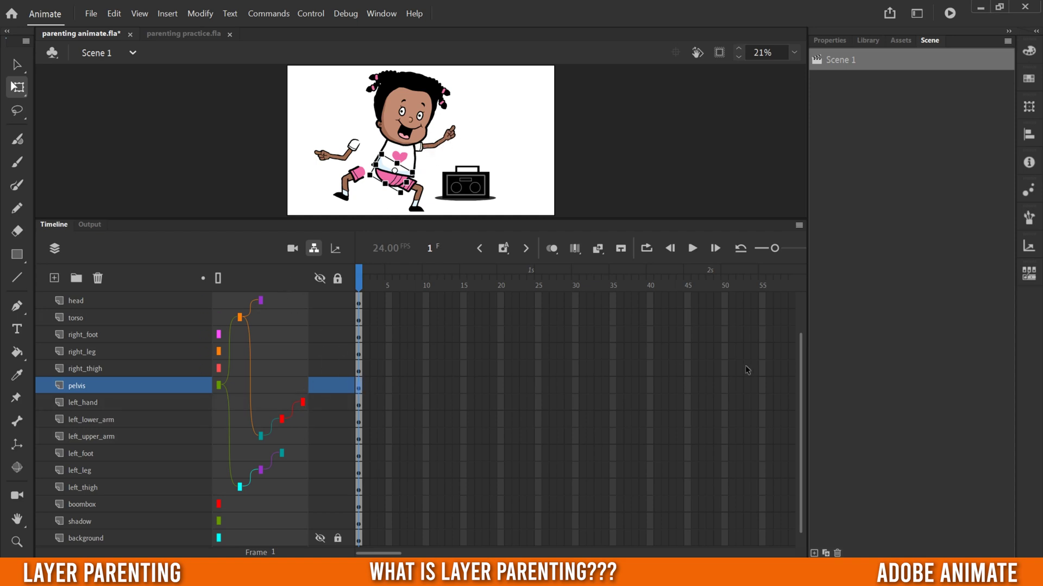
pyautogui.scroll(1, 800, 370)
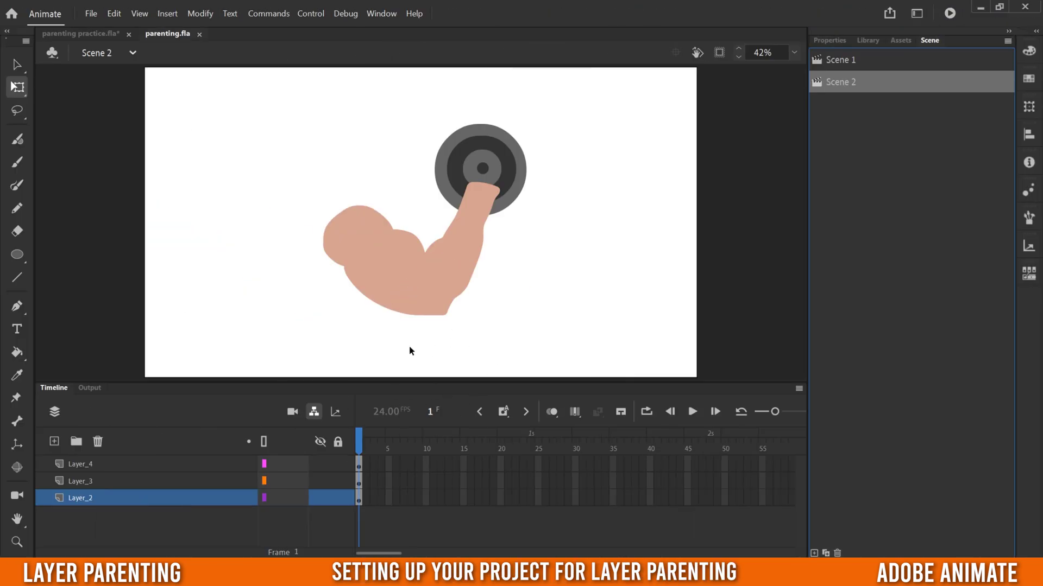
# Examine which artwork sits on each Scene 2 layer and compare with Scene 1's layer names
pyautogui.click(78, 464)
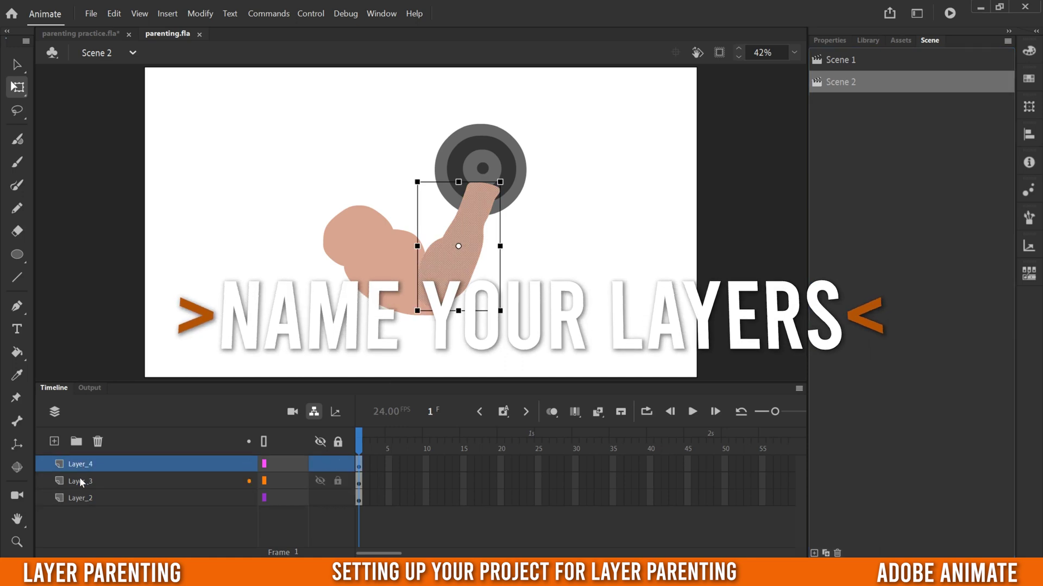
pyautogui.click(81, 482)
pyautogui.click(82, 499)
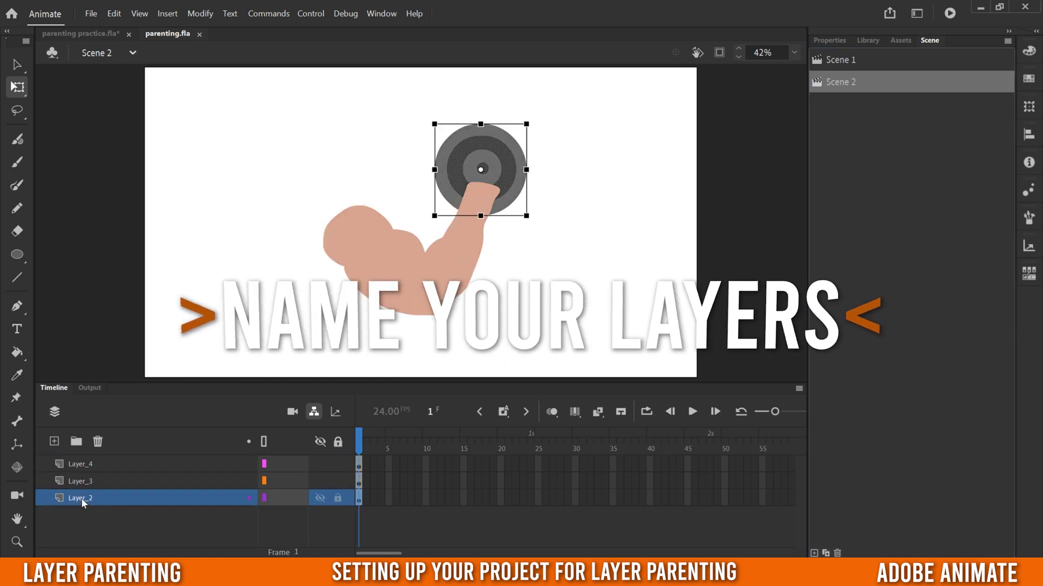
pyautogui.click(844, 61)
pyautogui.scroll(-3, 119, 501)
pyautogui.scroll(5, 120, 501)
pyautogui.click(841, 61)
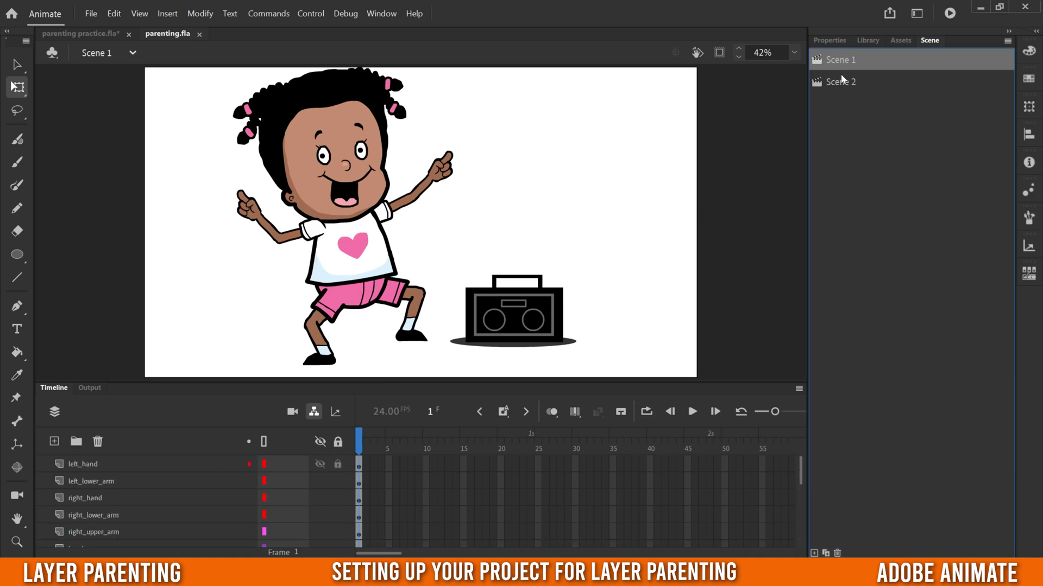
pyautogui.click(842, 81)
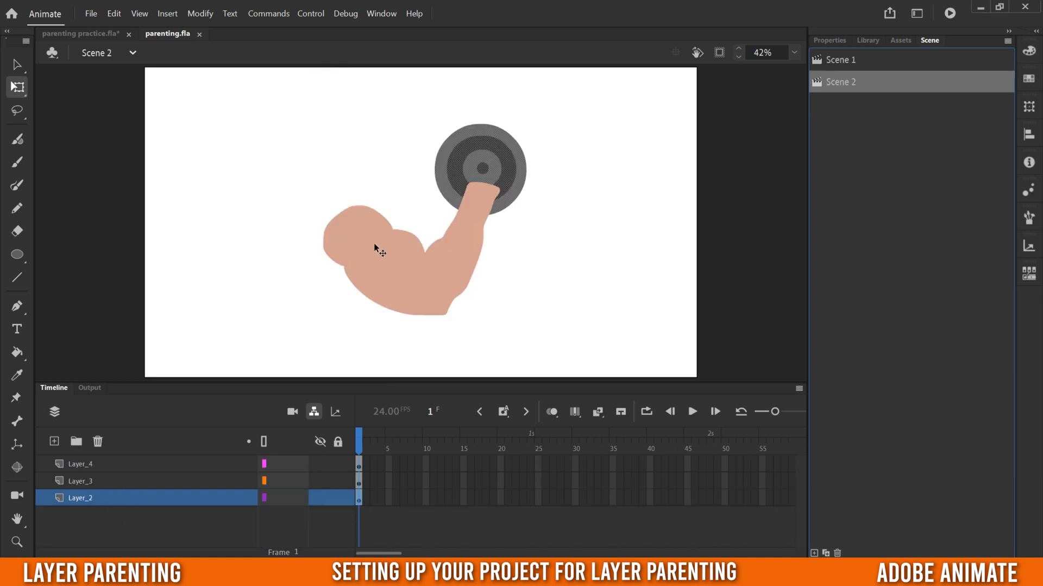
# Rename Layer_2 as weight and Layer_3 as bicep
pyautogui.doubleClick(89, 498)
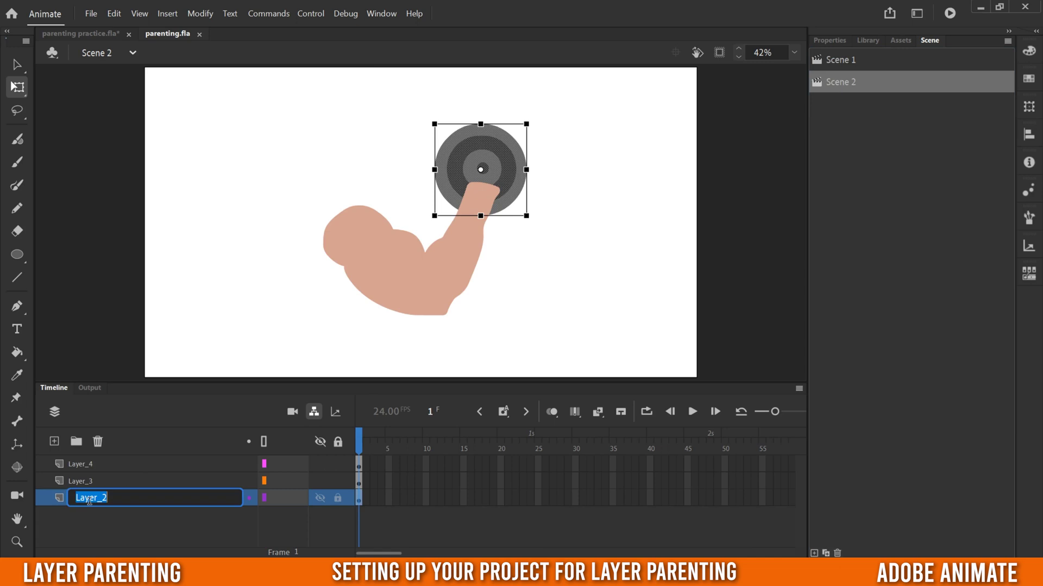
pyautogui.write('weight')
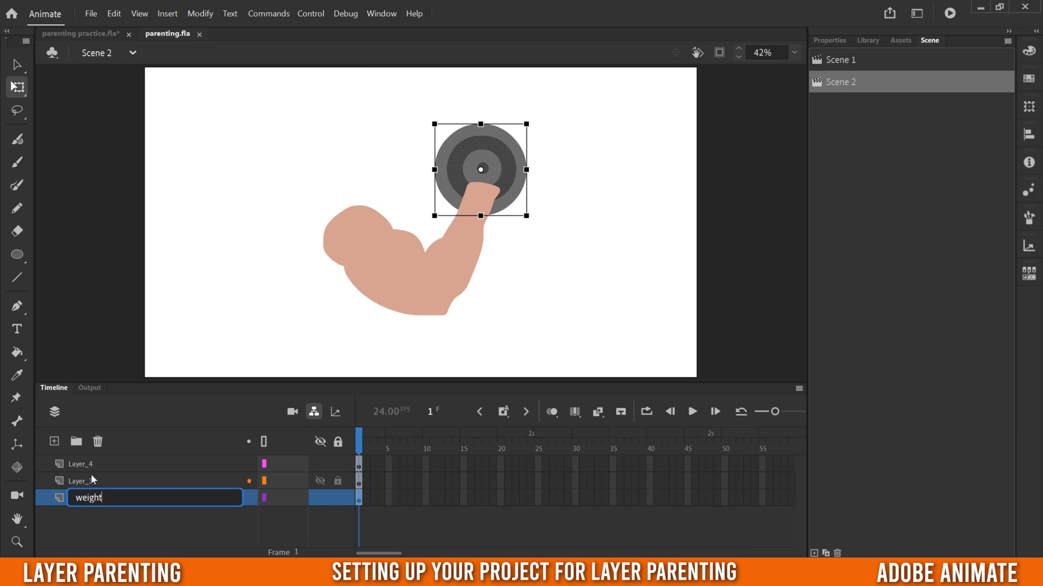
pyautogui.click(90, 482)
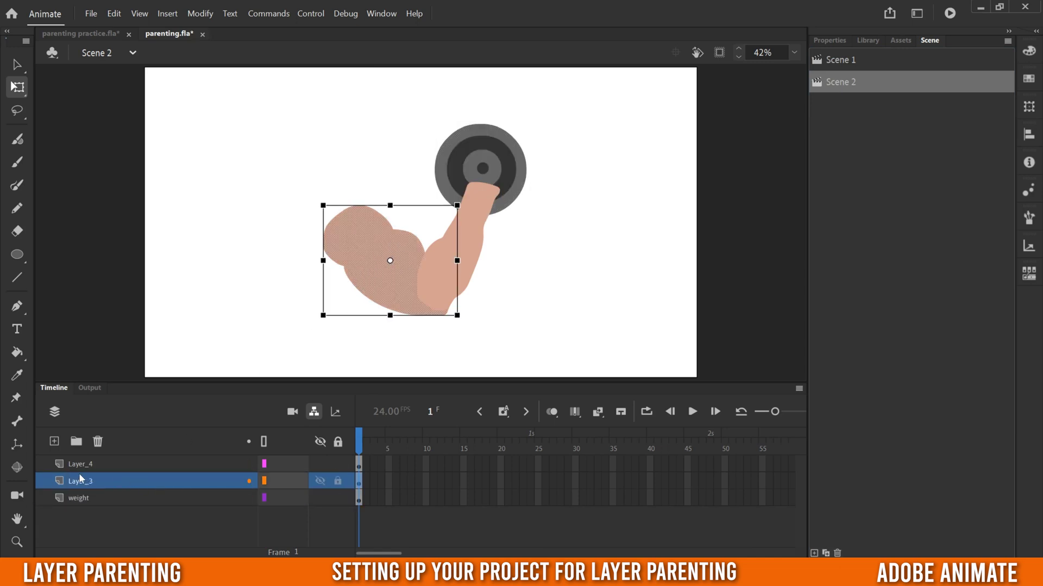
pyautogui.doubleClick(81, 482)
pyautogui.write('bicep')
# Rename Layer_4, which holds the forearm, as fore
pyautogui.click(86, 465)
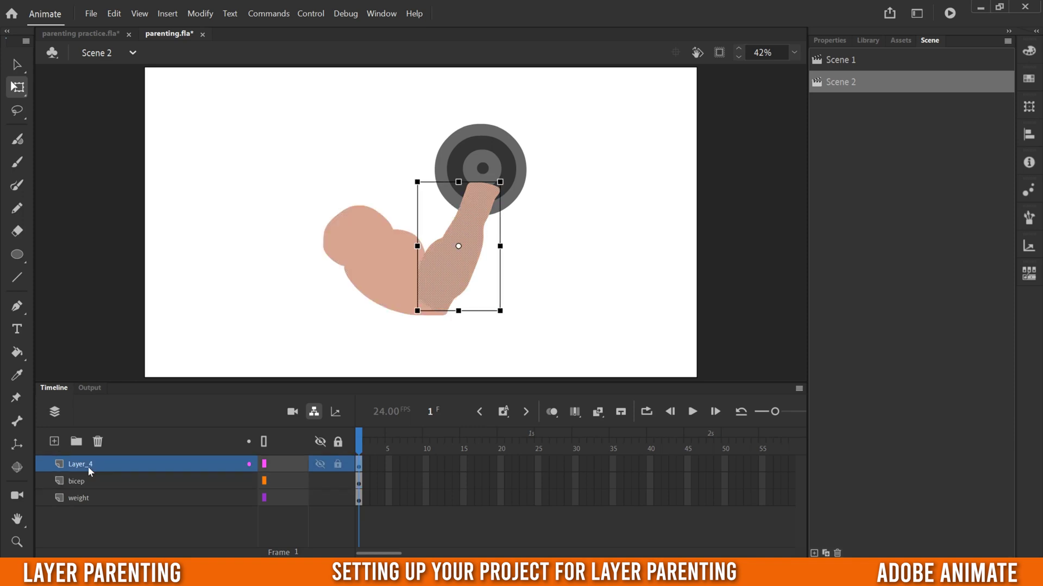
pyautogui.doubleClick(87, 464)
pyautogui.write('fo')
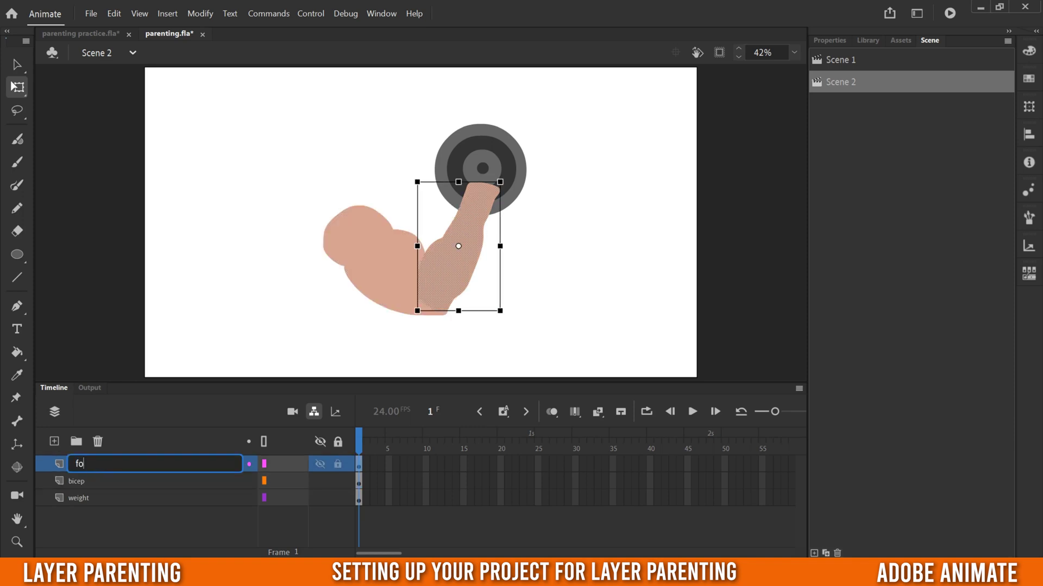
pyautogui.click(161, 498)
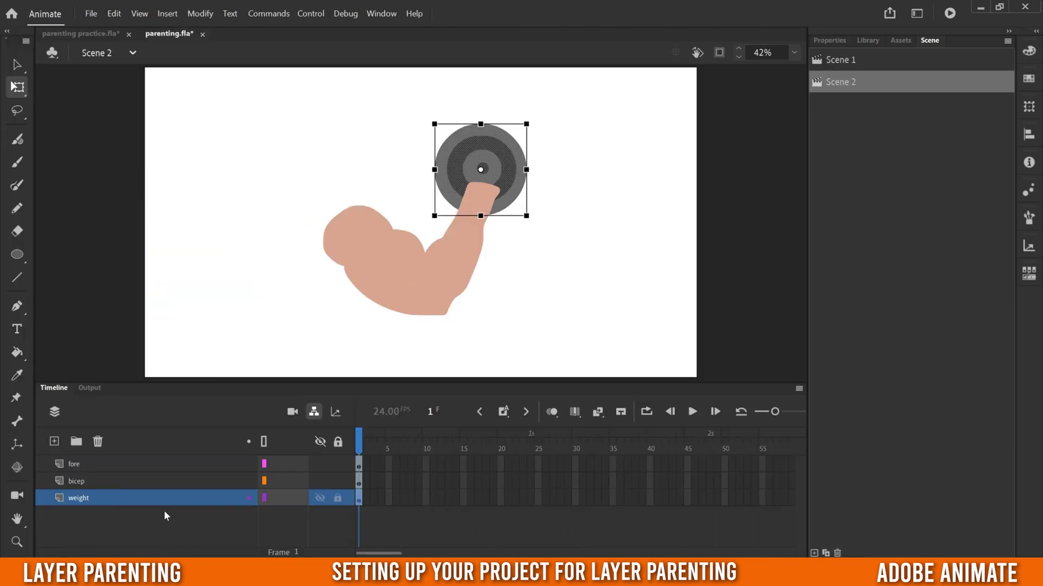
# Move the weight layer above the fore layer so it heads the layer stack
pyautogui.click(102, 462)
pyautogui.click(104, 483)
pyautogui.click(100, 498)
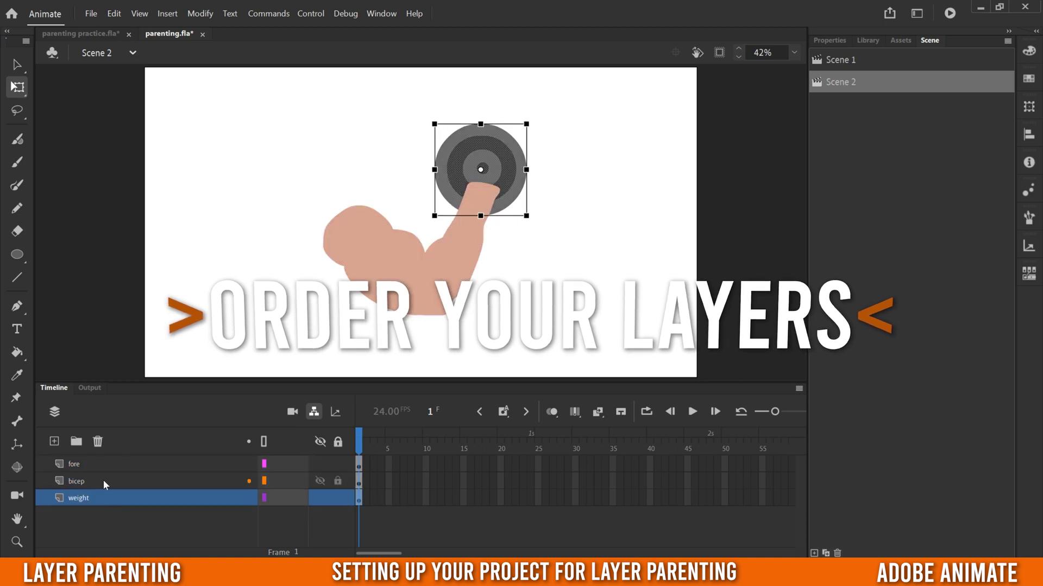
pyautogui.click(103, 464)
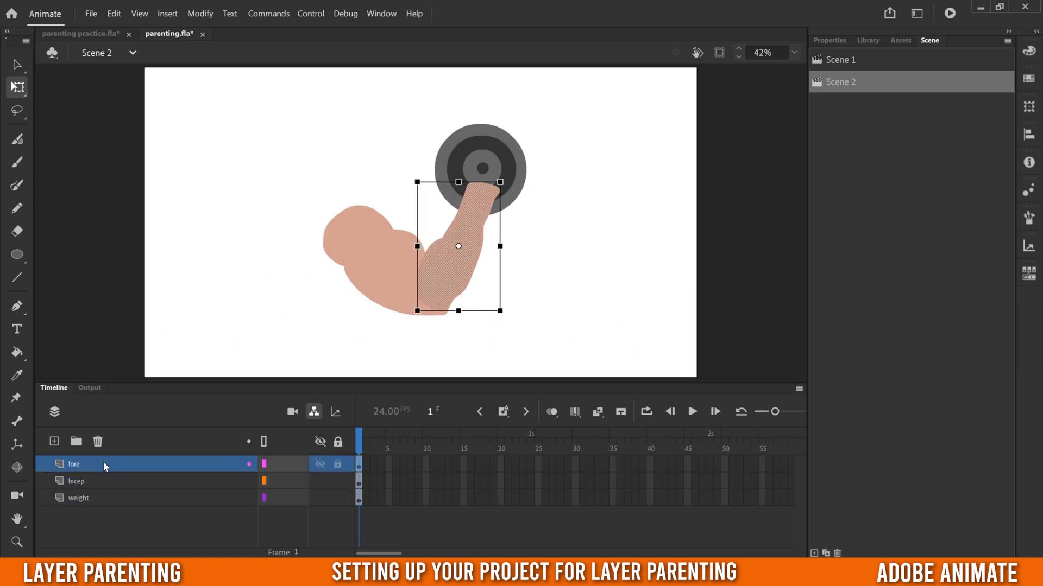
pyautogui.click(96, 497)
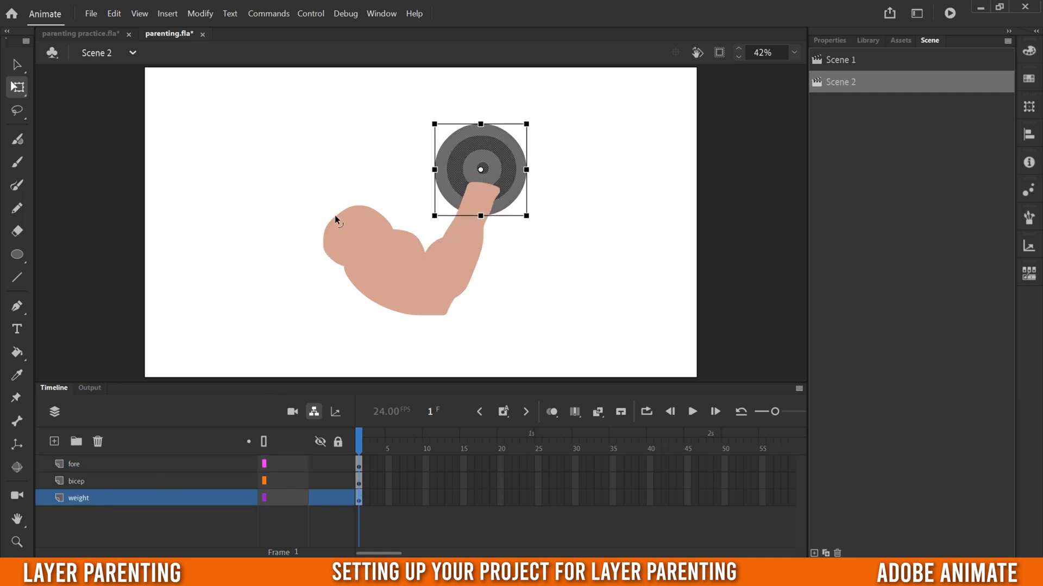
pyautogui.moveTo(60, 503); pyautogui.dragTo(76, 465)
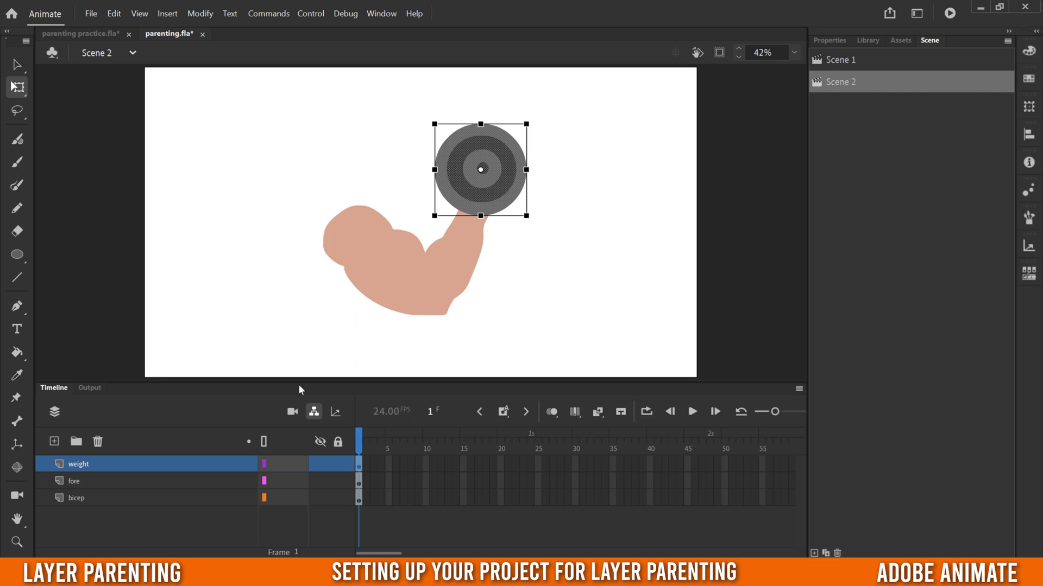
pyautogui.click(86, 482)
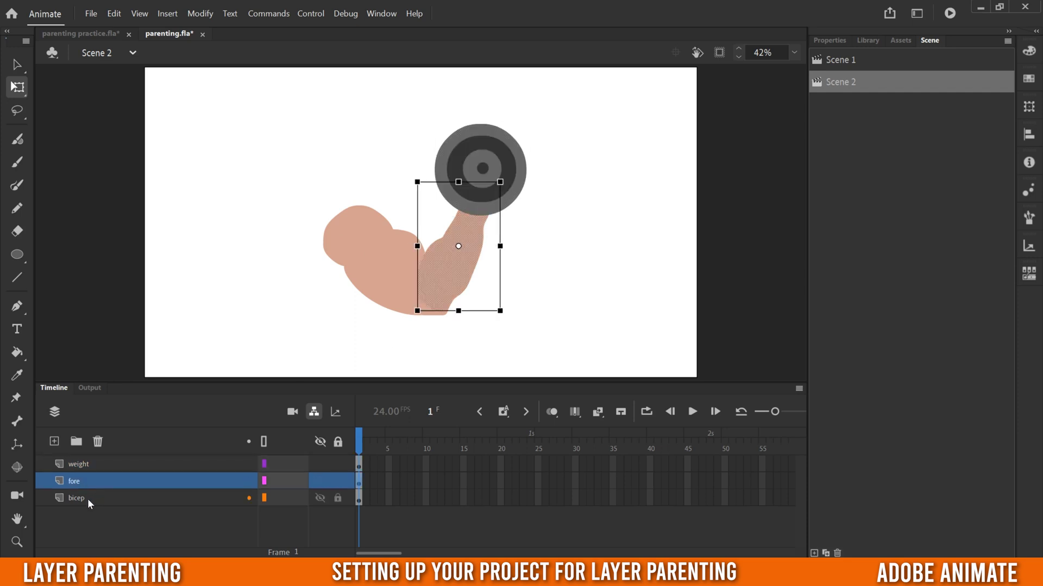
pyautogui.click(87, 498)
pyautogui.click(100, 516)
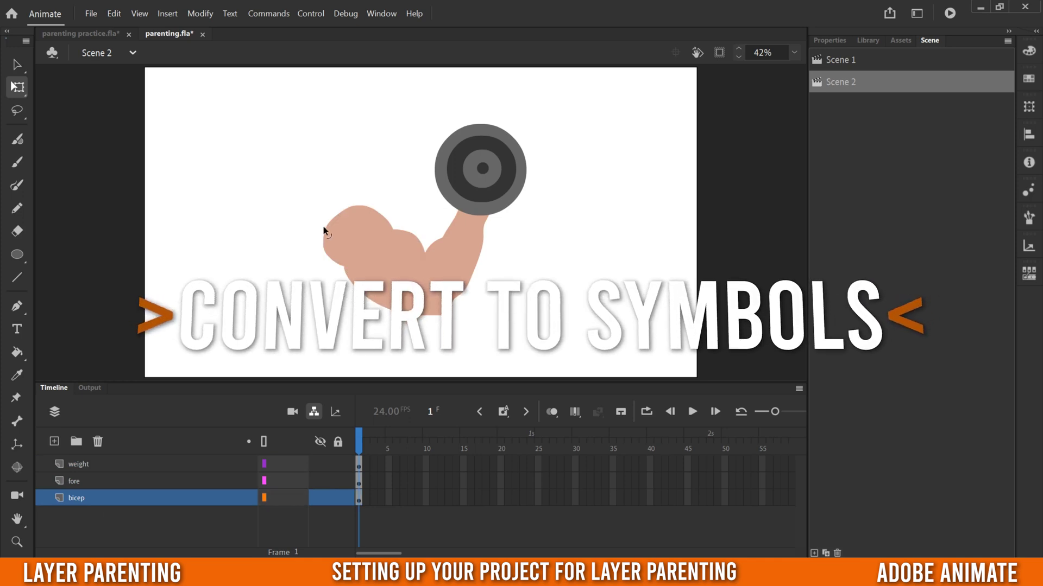
pyautogui.click(87, 463)
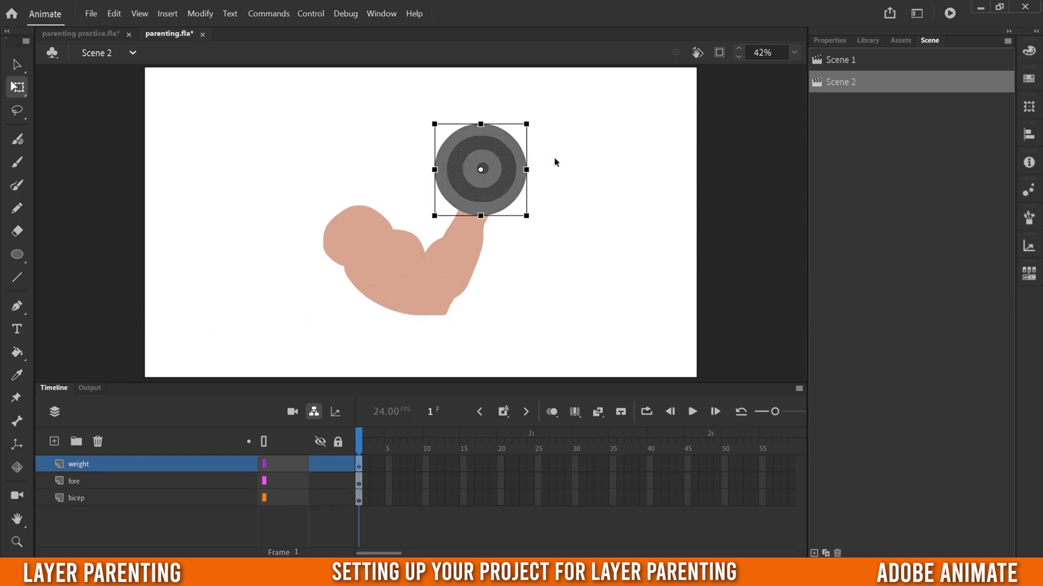
pyautogui.click(457, 274)
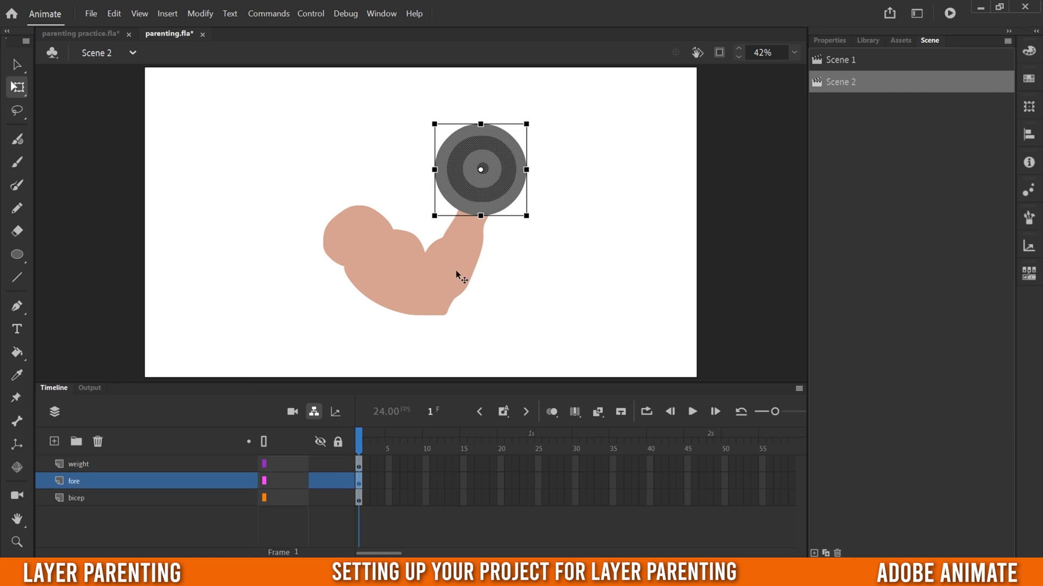
# Try moving the weight's dark middle ring away from the other rings, and undo the move
pyautogui.click(500, 150)
pyautogui.moveTo(494, 145); pyautogui.dragTo(630, 192)
pyautogui.click(114, 13)
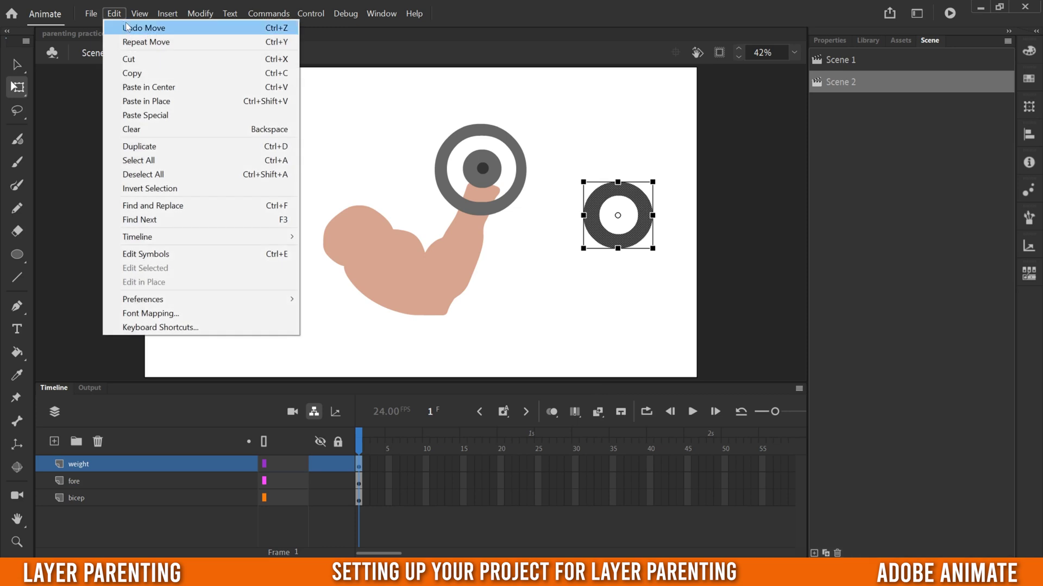
pyautogui.click(139, 27)
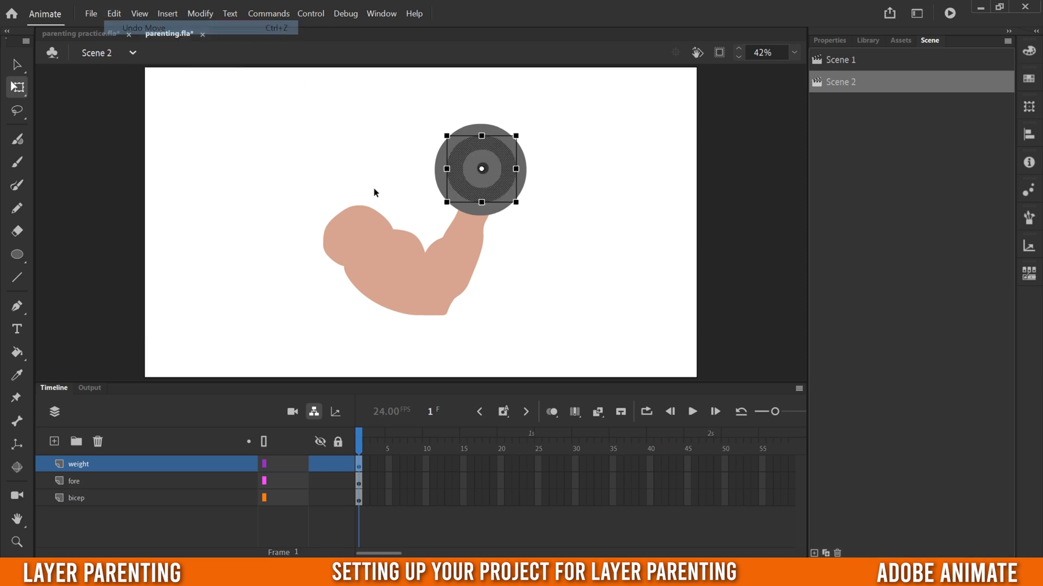
# Convert the bicep layer's artwork to a Graphic symbol named bicep
pyautogui.click(77, 497)
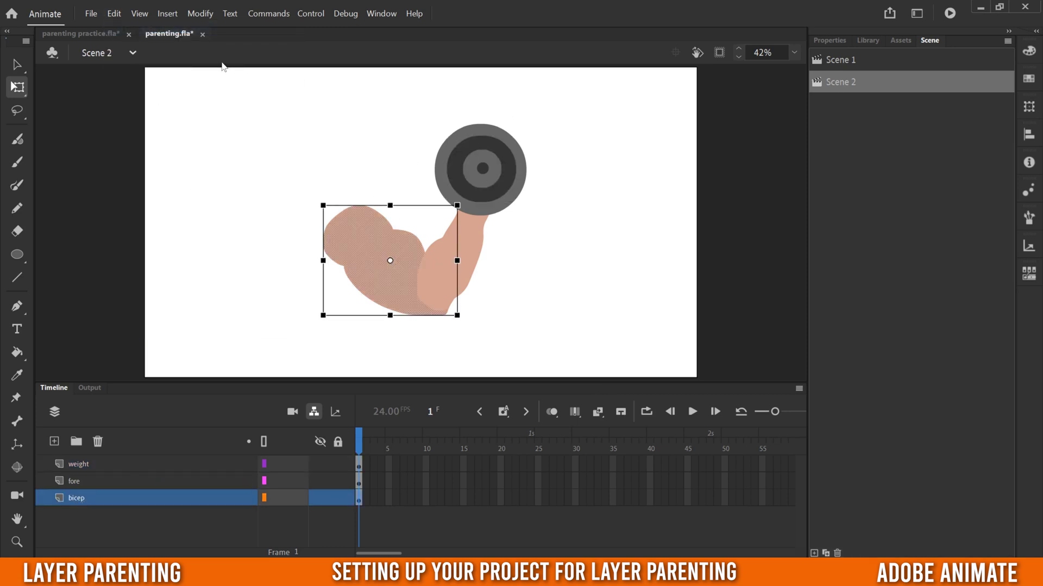
pyautogui.click(202, 14)
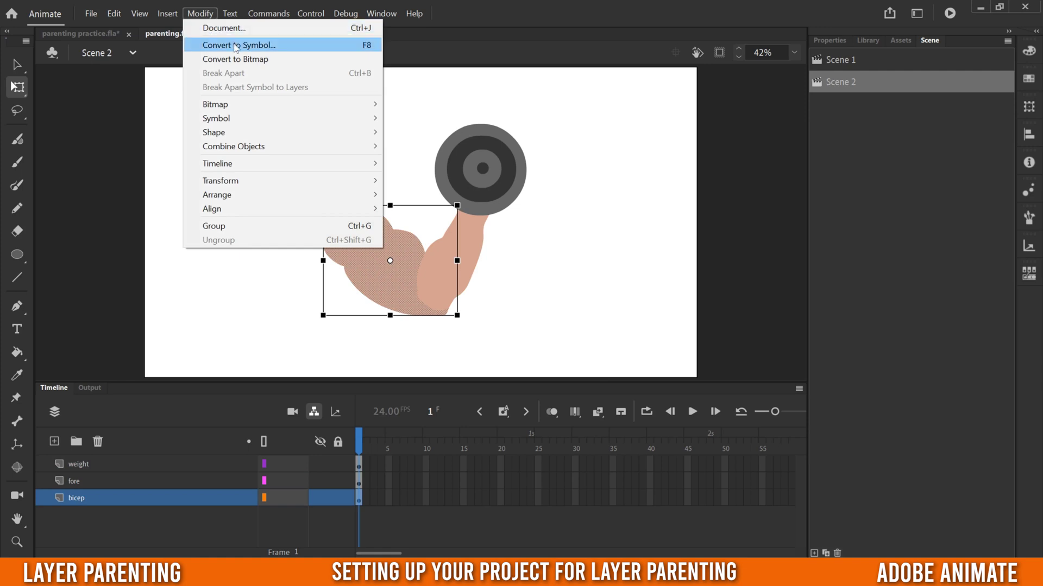
pyautogui.click(317, 45)
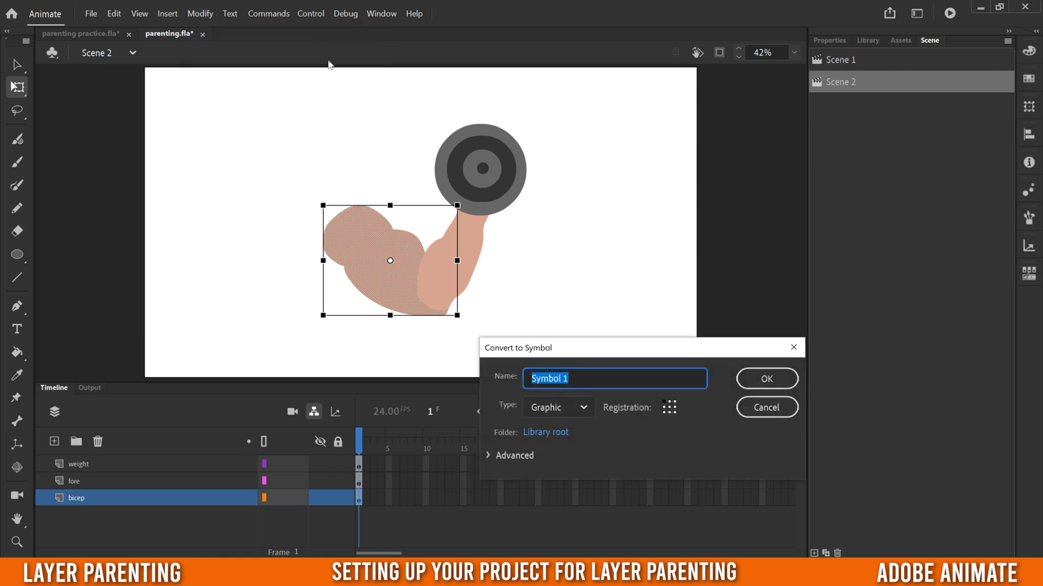
pyautogui.write('bicep')
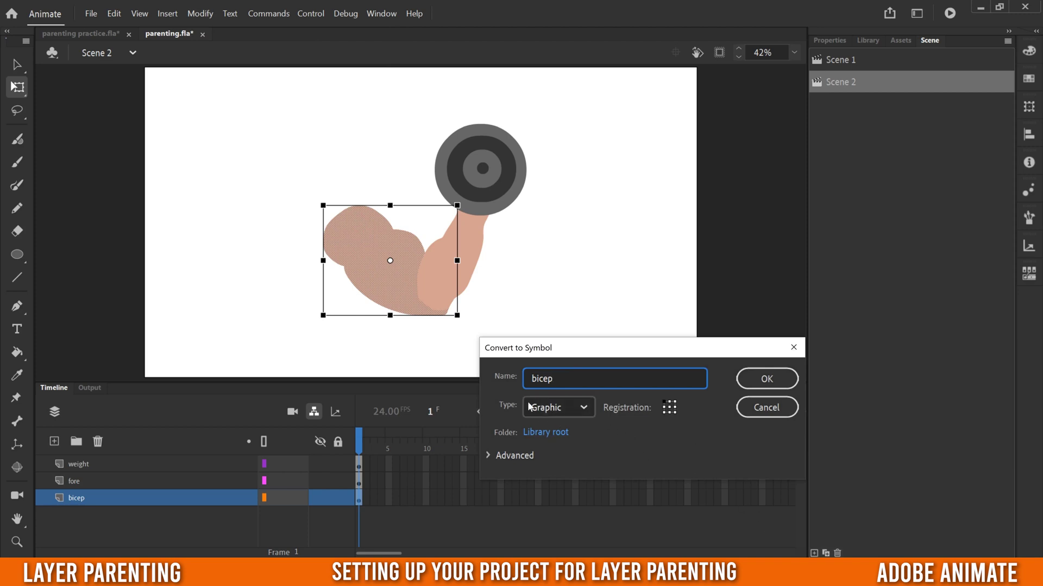
pyautogui.click(573, 411)
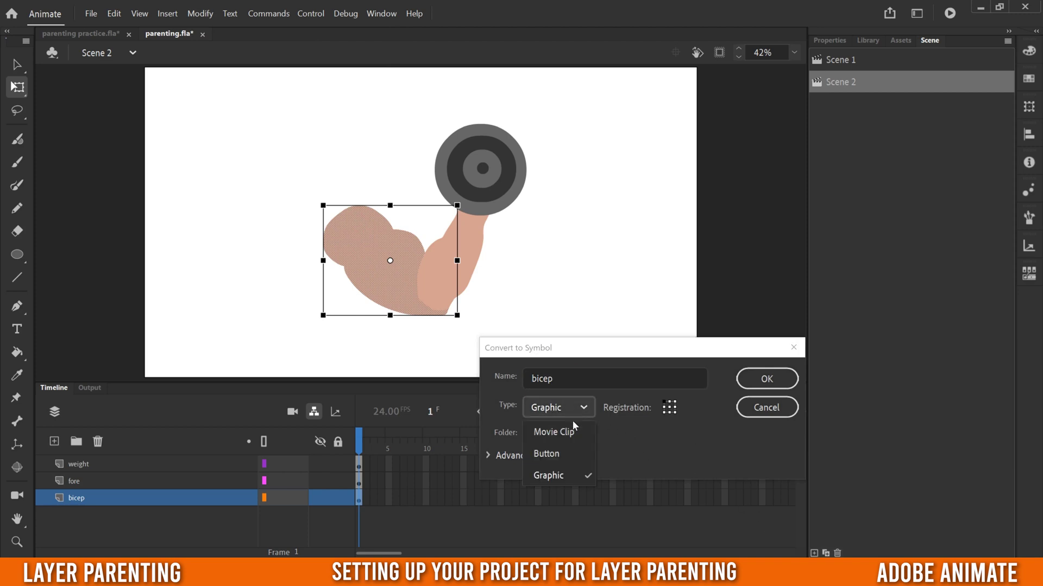
pyautogui.click(550, 476)
pyautogui.click(767, 378)
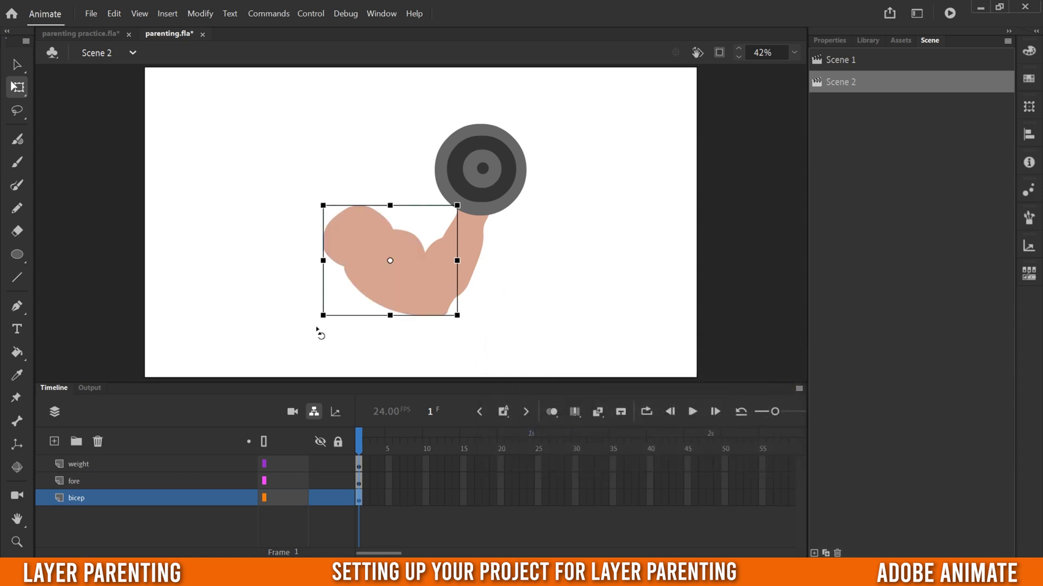
# Convert the fore layer's artwork to a Graphic symbol
pyautogui.click(90, 482)
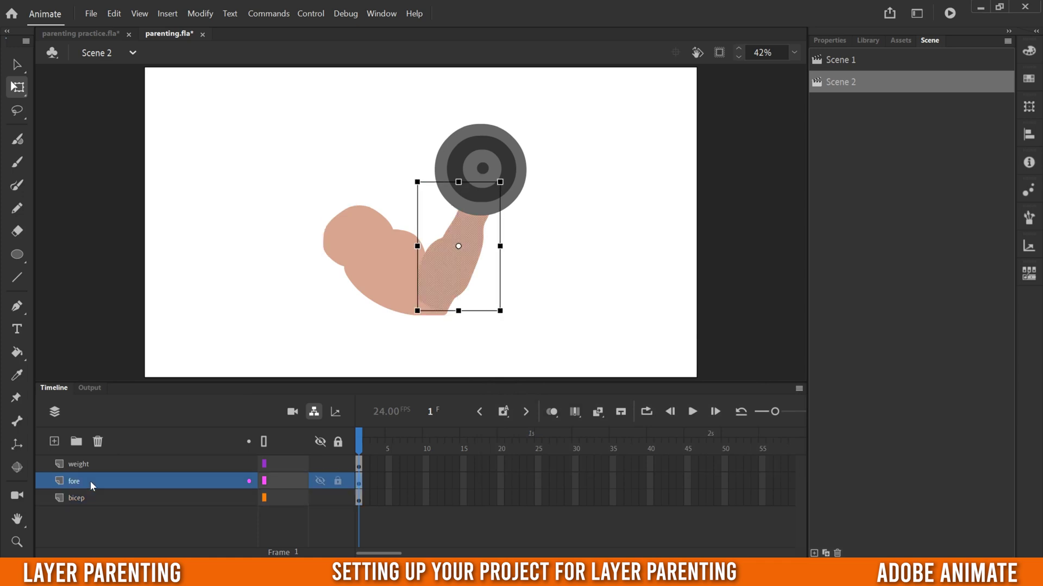
pyautogui.click(200, 13)
pyautogui.click(206, 44)
pyautogui.write('f')
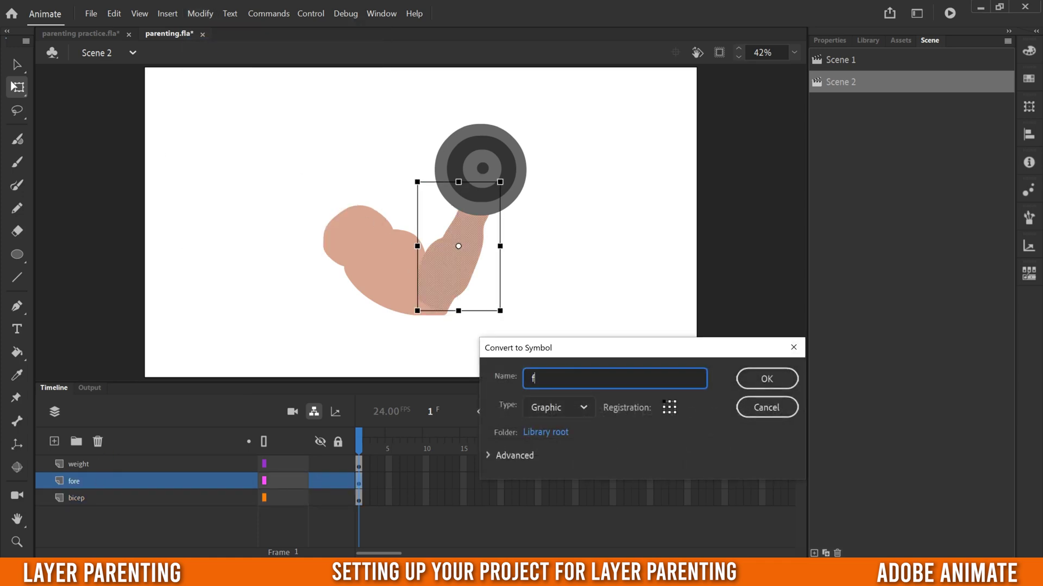
pyautogui.click(766, 379)
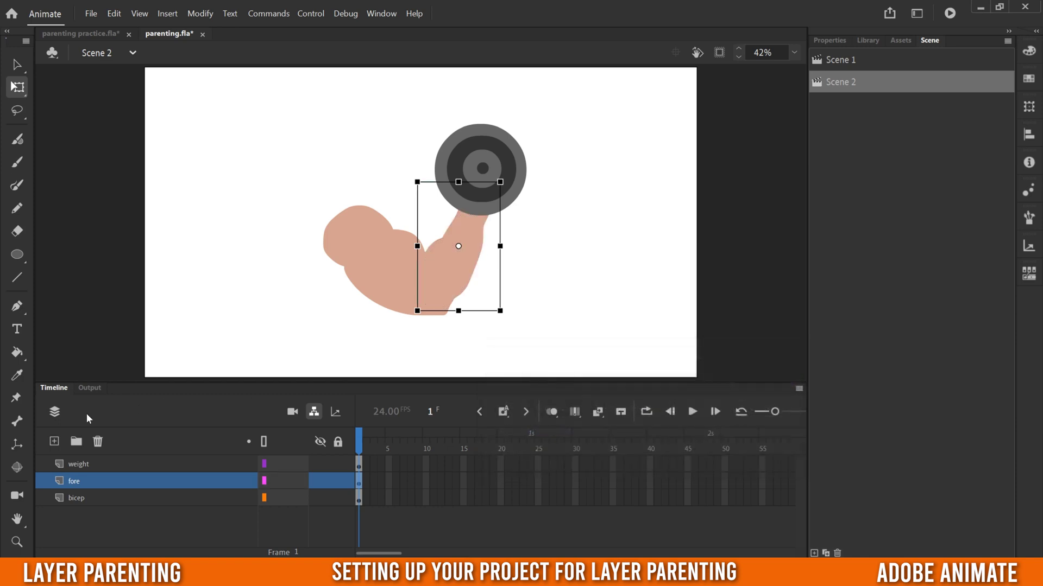
# Convert the weight layer's artwork to a Graphic symbol named weight
pyautogui.click(326, 465)
pyautogui.click(199, 13)
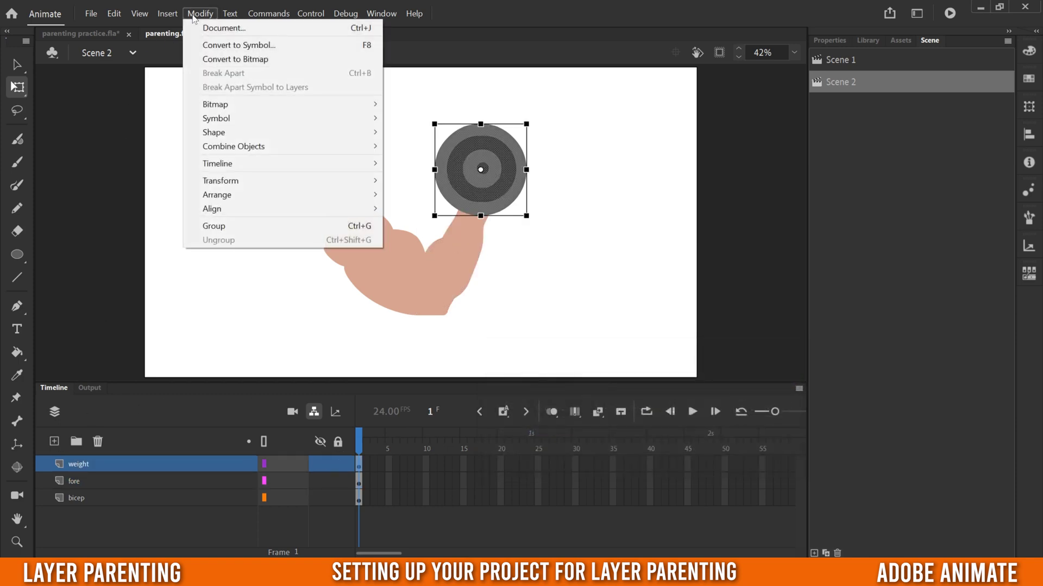
pyautogui.click(209, 43)
pyautogui.write('weight')
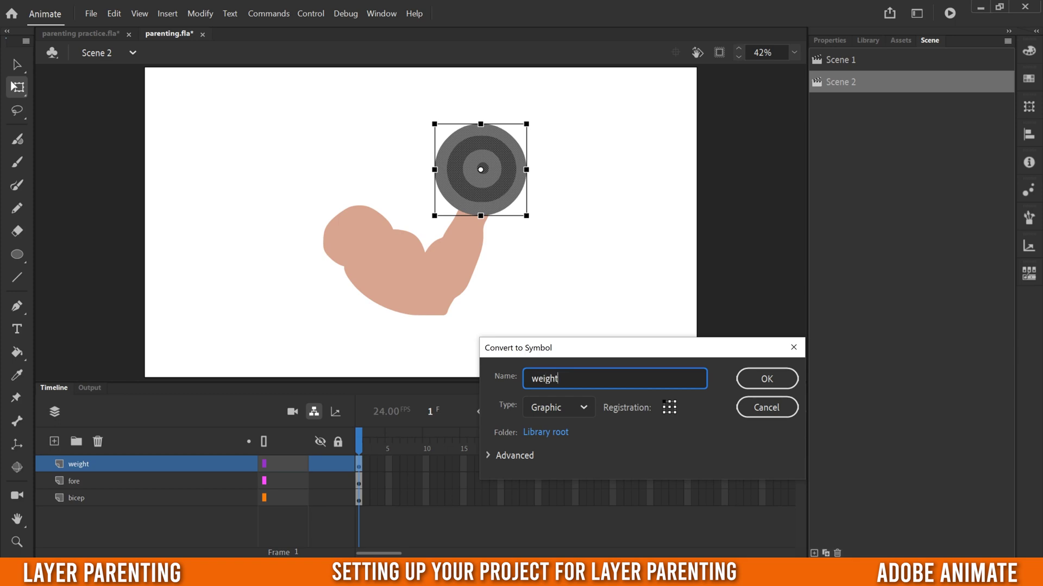
pyautogui.press('Return')
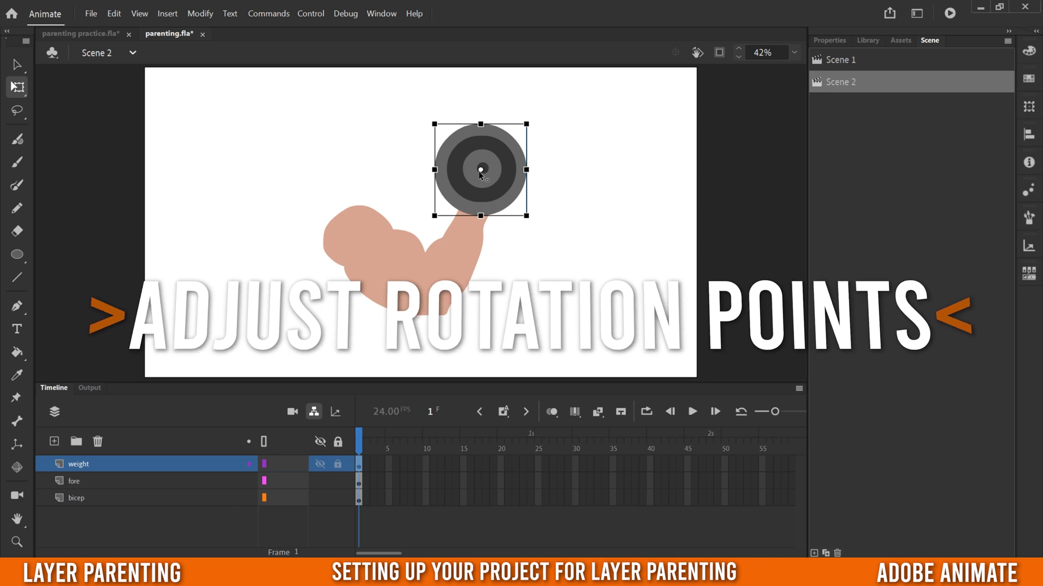
# Move the forearm symbol's transformation point down to the elbow, test it with a small rotation, and undo the rotation
pyautogui.press('v')
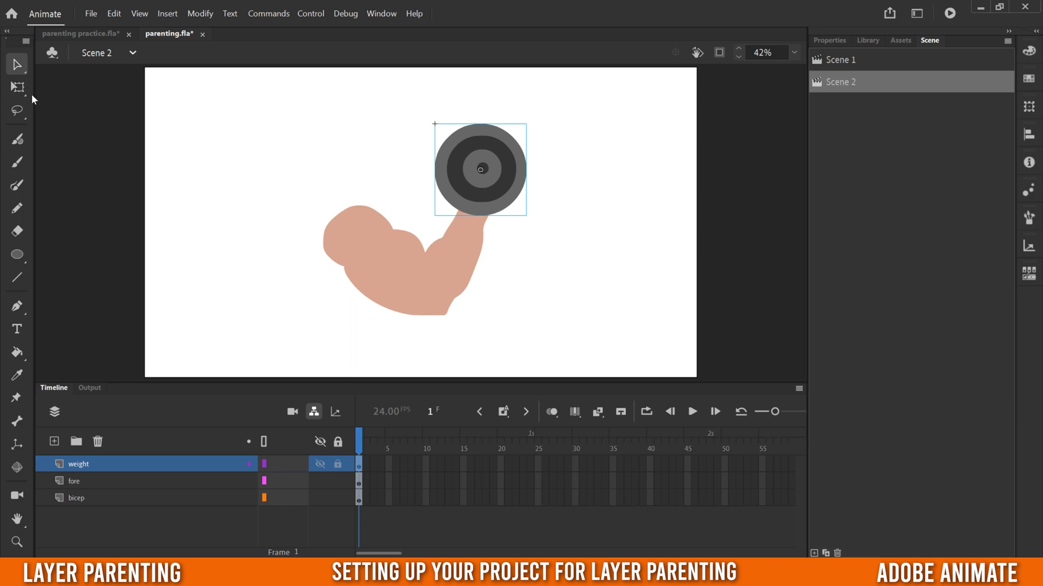
pyautogui.click(19, 88)
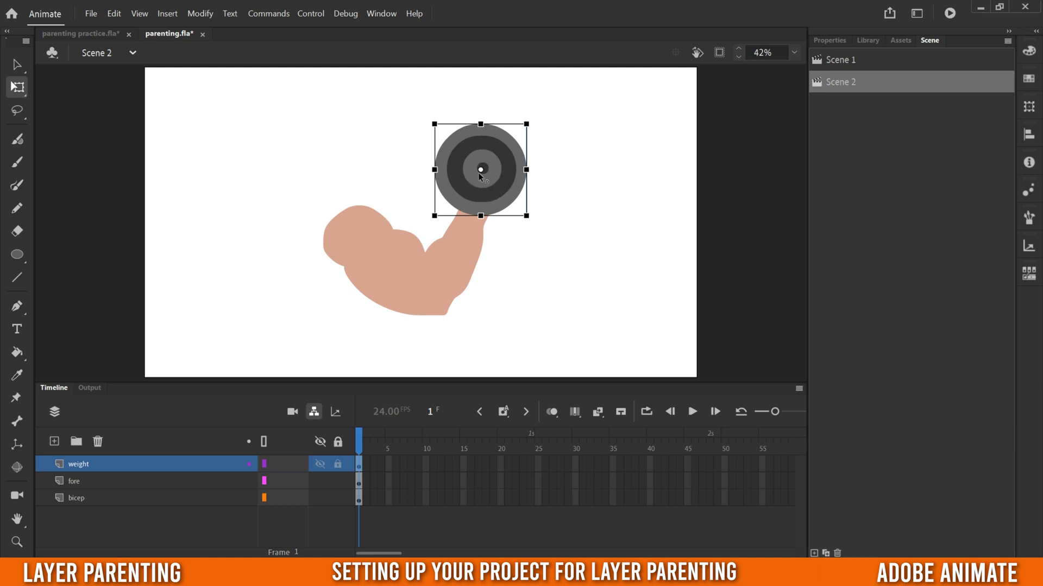
pyautogui.click(81, 478)
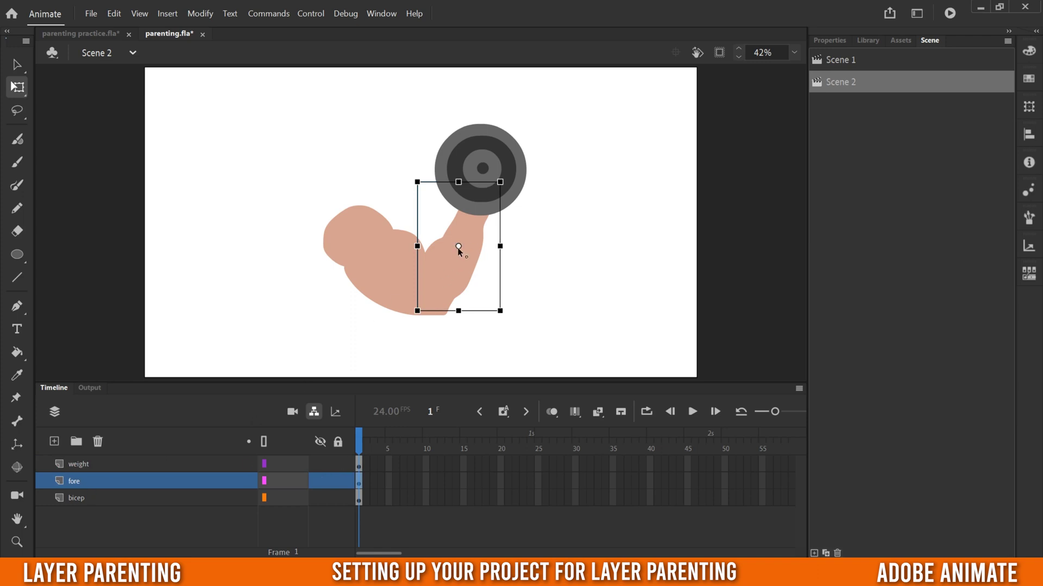
pyautogui.moveTo(458, 247); pyautogui.dragTo(434, 304)
pyautogui.moveTo(501, 176)
pyautogui.mouseDown()
pyautogui.moveTo(567, 282)
pyautogui.moveTo(541, 209)
pyautogui.moveTo(494, 175)
pyautogui.moveTo(558, 268)
pyautogui.moveTo(492, 172)
pyautogui.mouseUp()
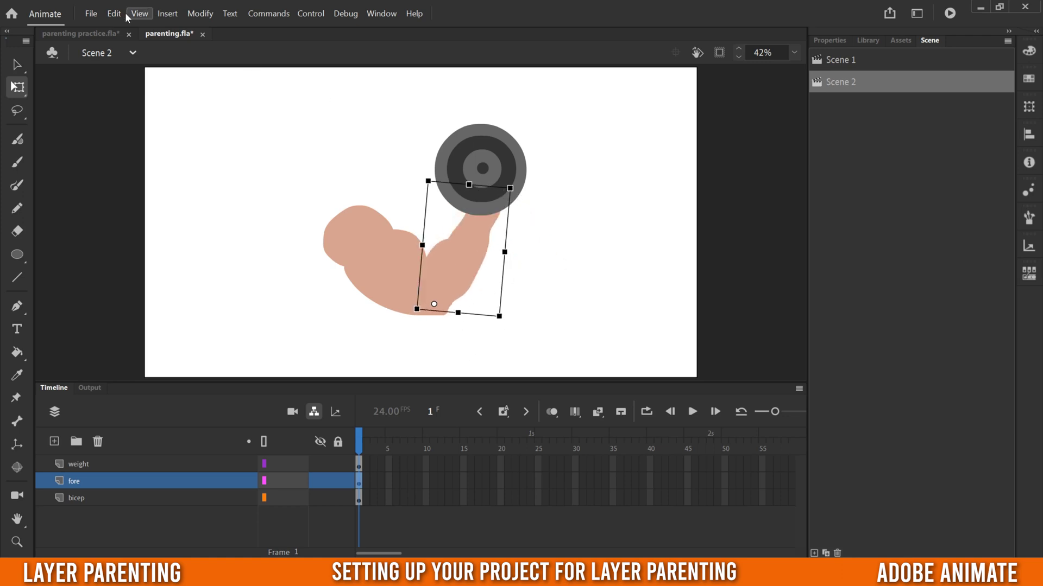
pyautogui.hotkey('ctrl', 'z')
# Move the bicep symbol's transformation point to the shoulder and test it by rotating the bicep
pyautogui.click(92, 498)
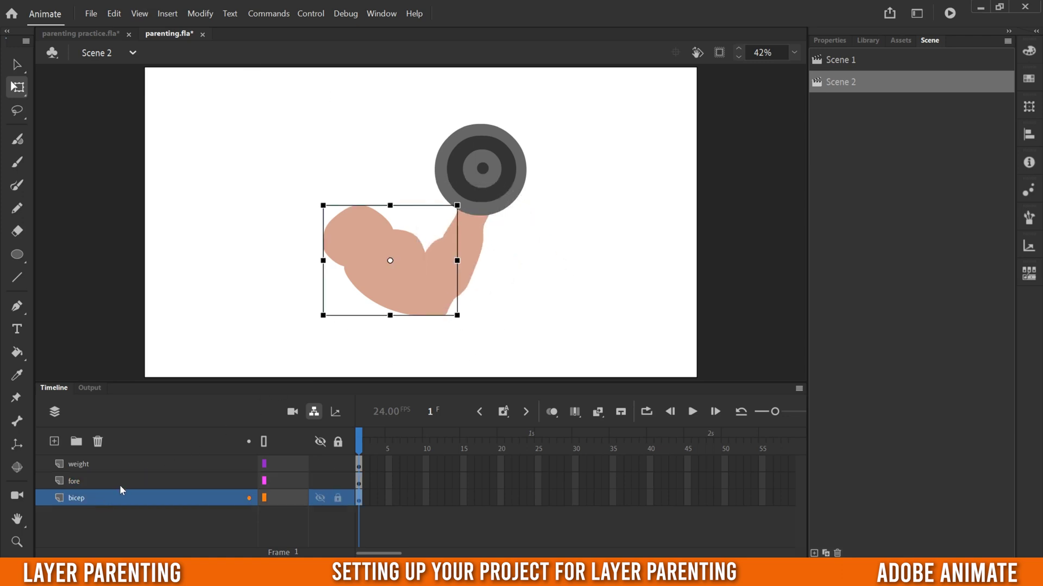
pyautogui.moveTo(350, 231); pyautogui.dragTo(338, 221)
pyautogui.moveTo(463, 315); pyautogui.dragTo(406, 299)
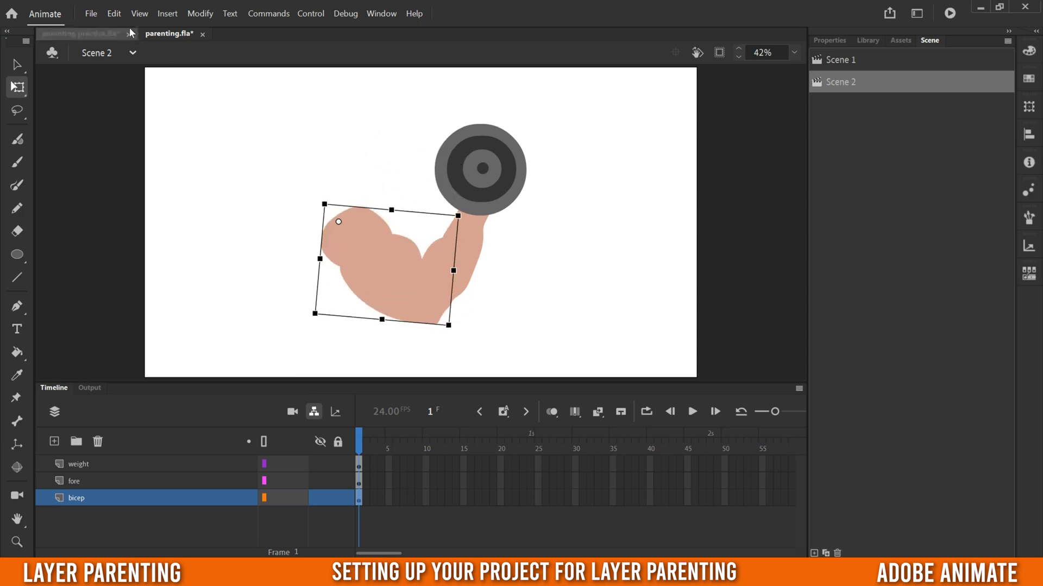
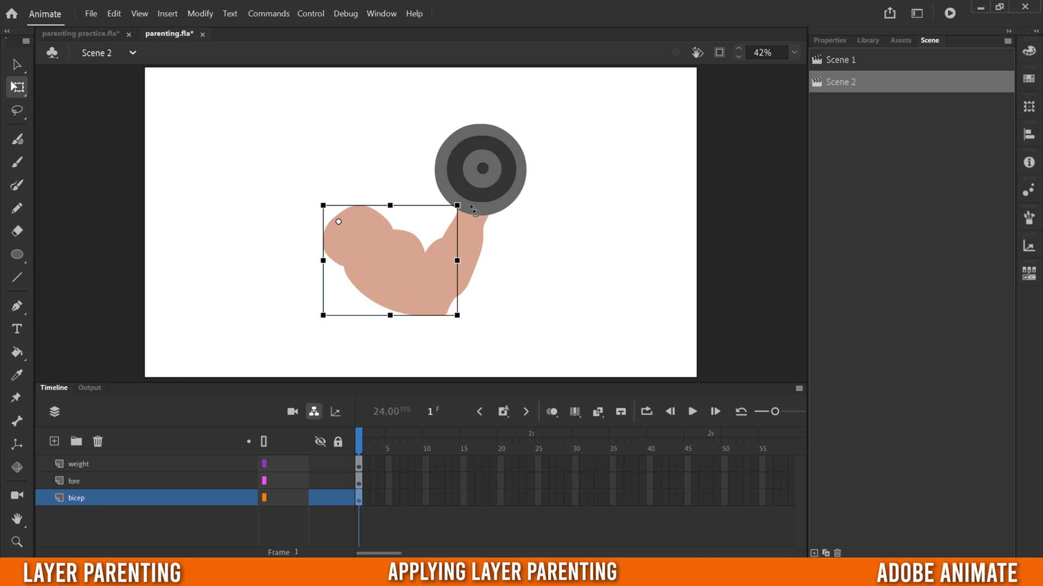
# Parent the fore layer to the bicep layer and the weight layer to the fore layer
pyautogui.click(94, 481)
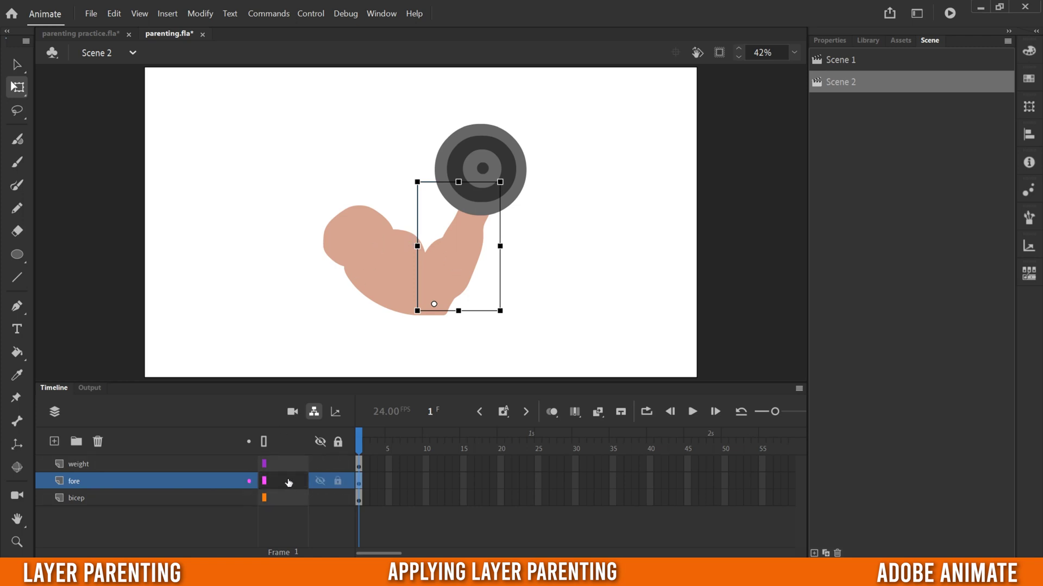
pyautogui.moveTo(282, 484); pyautogui.dragTo(277, 506)
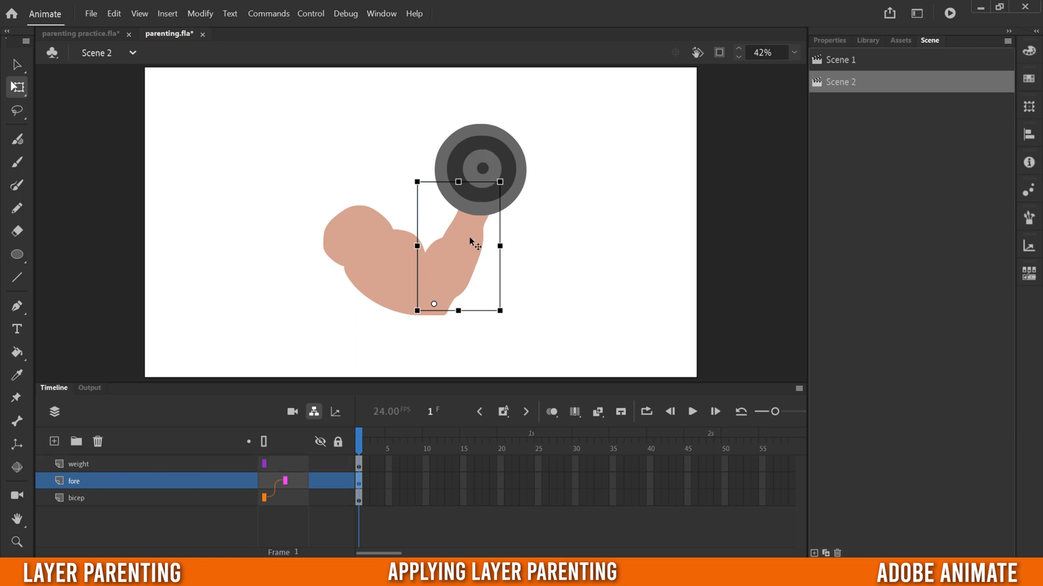
pyautogui.moveTo(278, 464); pyautogui.dragTo(302, 482)
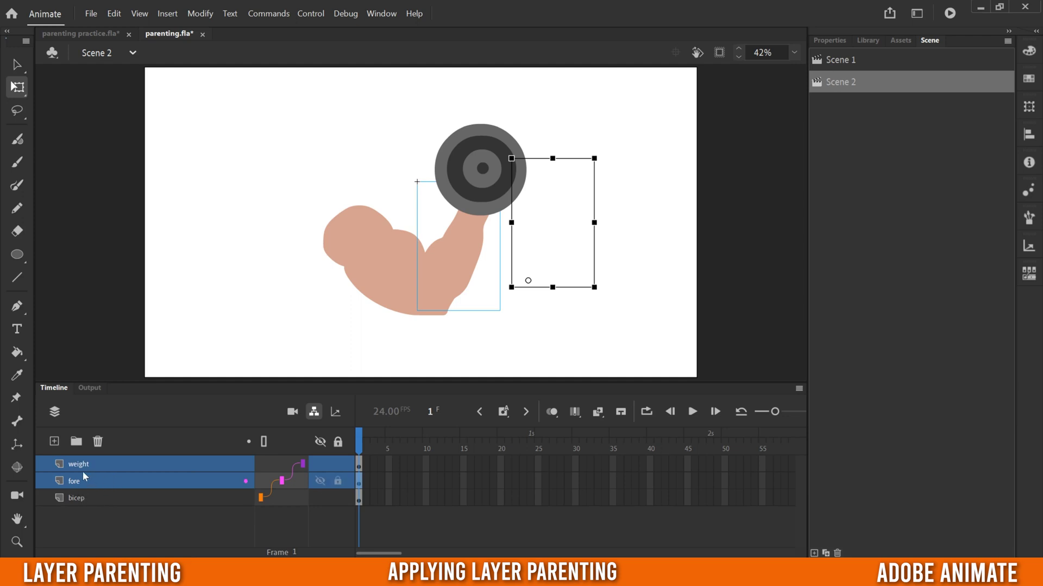
# Pose the parented arm by rotating the bicep upward about the shoulder and opening the forearm outward about the elbow
pyautogui.click(115, 461)
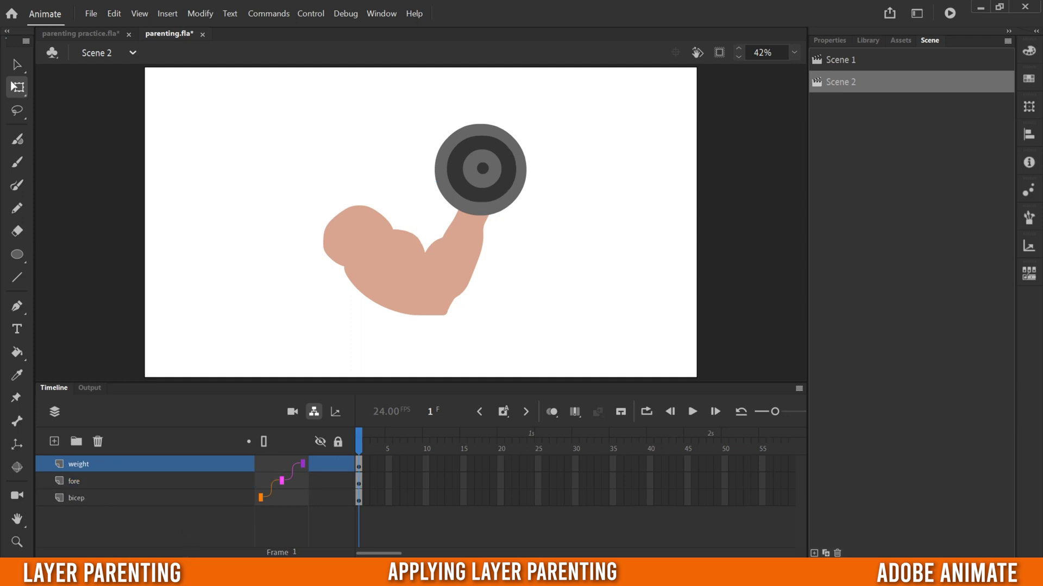
pyautogui.click(142, 495)
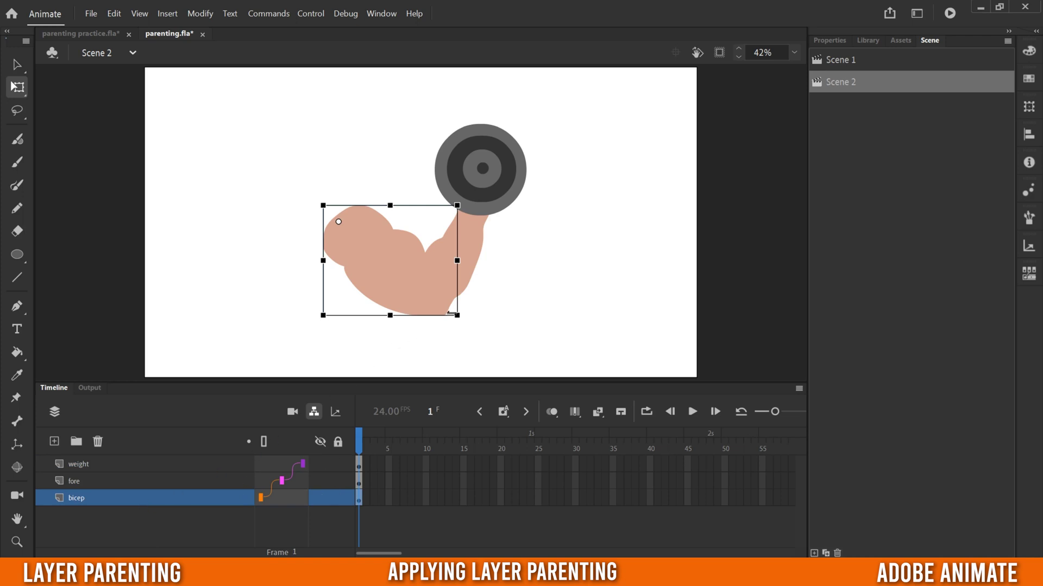
pyautogui.moveTo(456, 317); pyautogui.dragTo(432, 269)
pyautogui.click(137, 481)
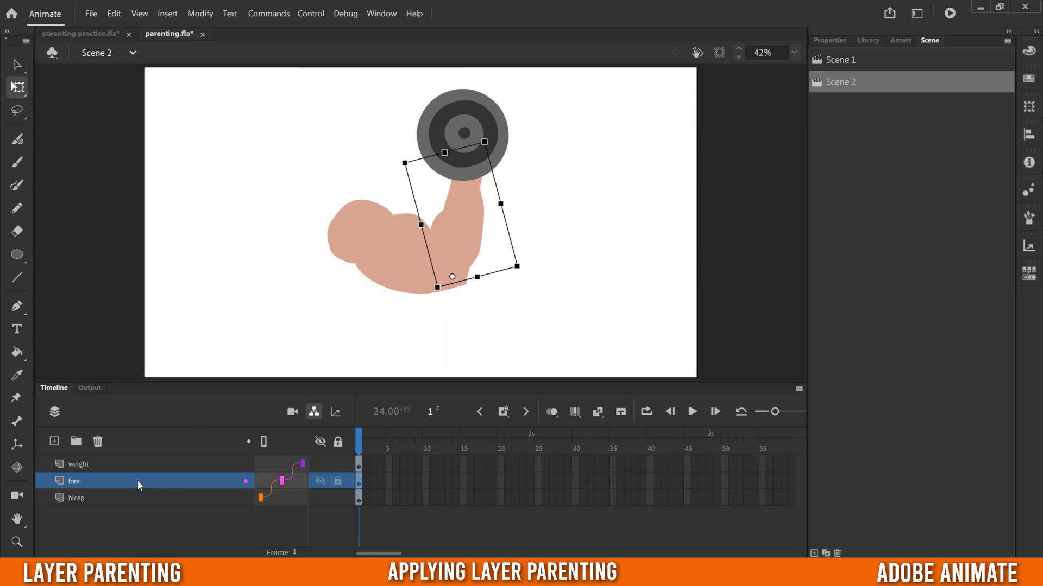
pyautogui.moveTo(485, 142); pyautogui.dragTo(549, 282)
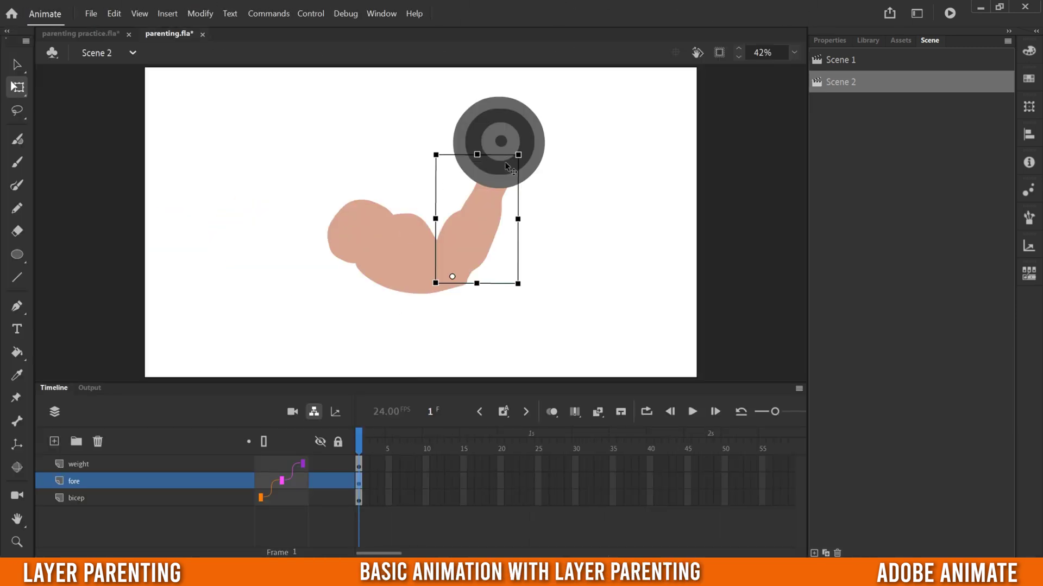
# Create classic tweens on the weight, fore and bicep layers, spanning frames 1 to 24
pyautogui.click(358, 468)
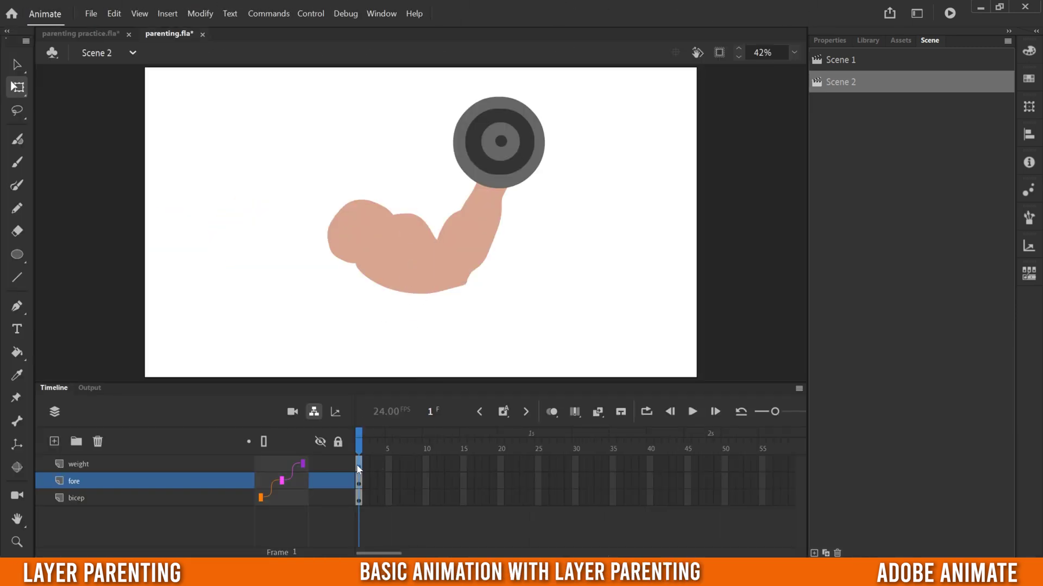
pyautogui.click(358, 499)
pyautogui.rightClick(358, 498)
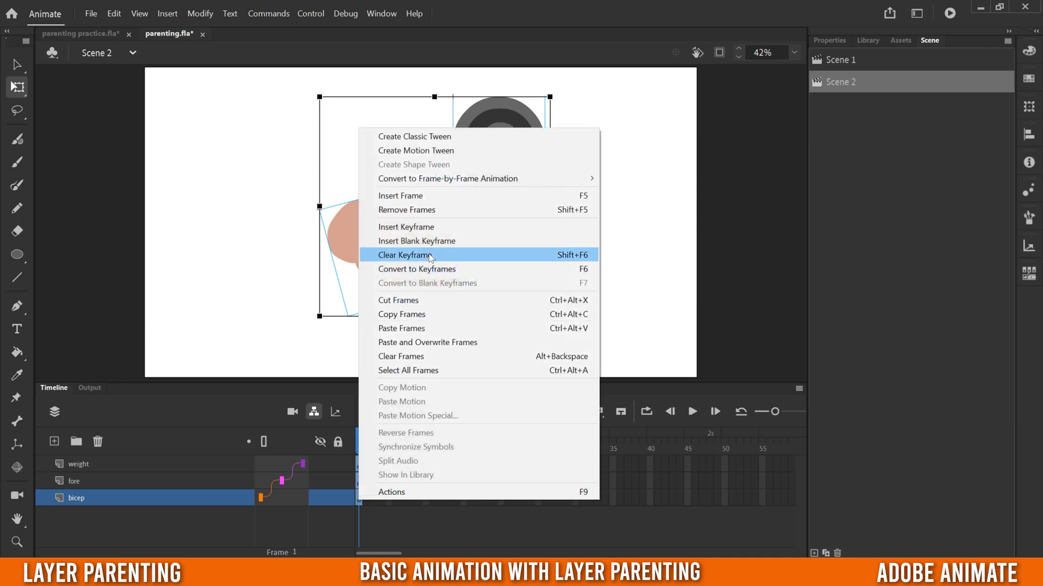
pyautogui.click(419, 137)
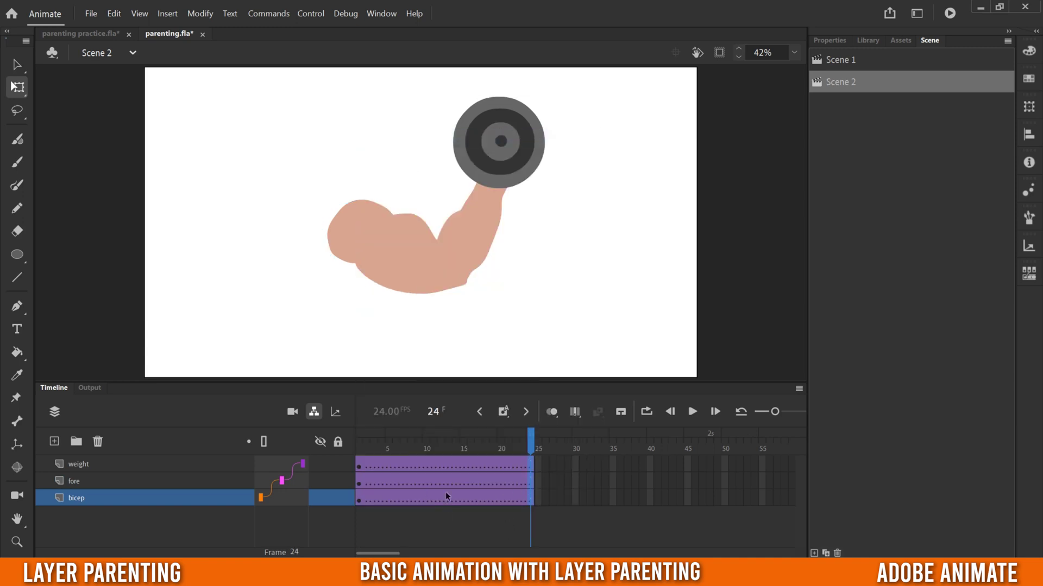
# Insert keyframes on all three layers at frame 24 and at frame 12
pyautogui.rightClick(532, 464)
pyautogui.click(609, 192)
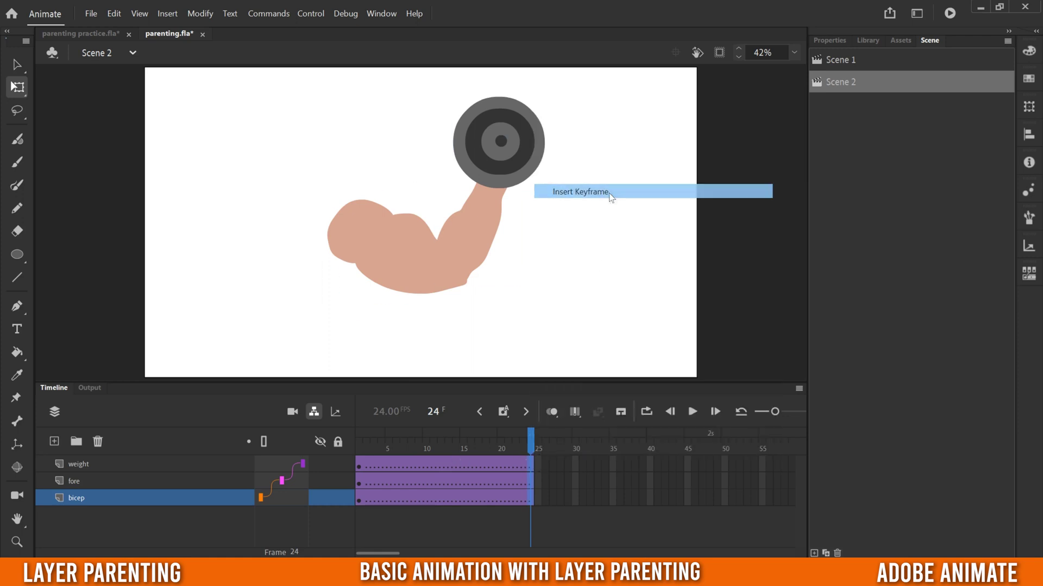
pyautogui.moveTo(438, 462); pyautogui.dragTo(440, 498)
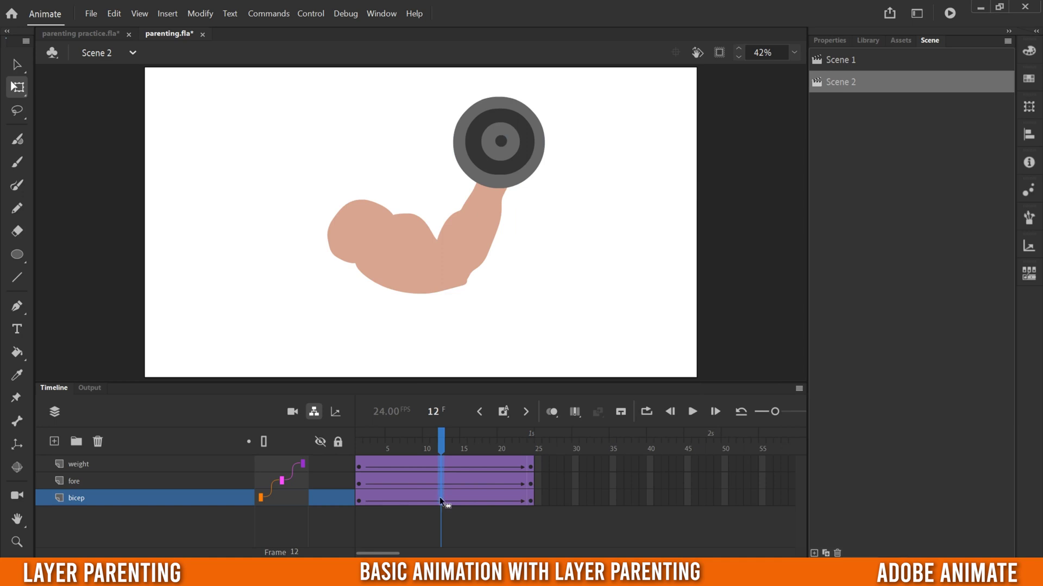
pyautogui.rightClick(439, 497)
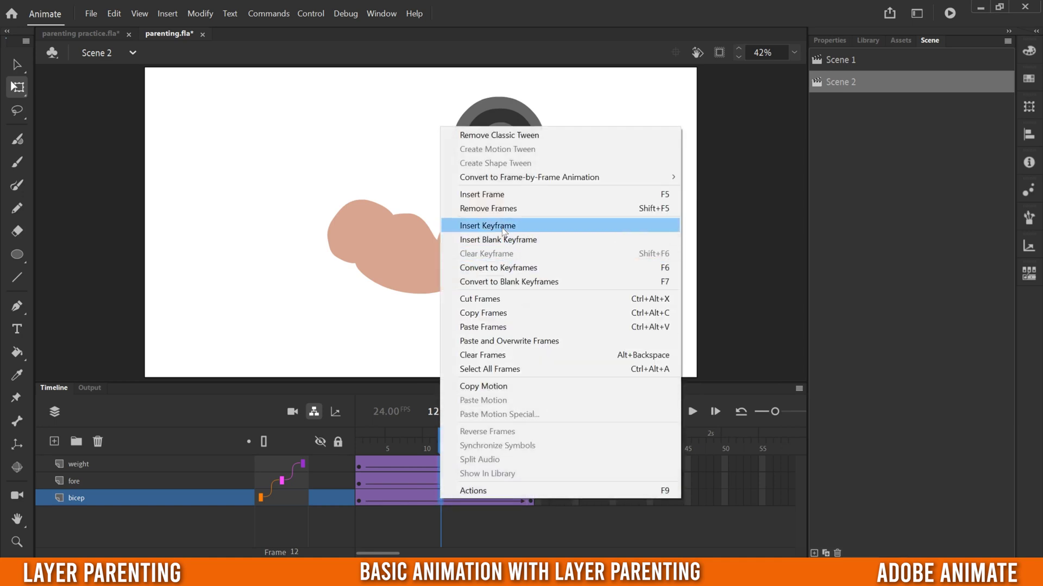
pyautogui.click(468, 226)
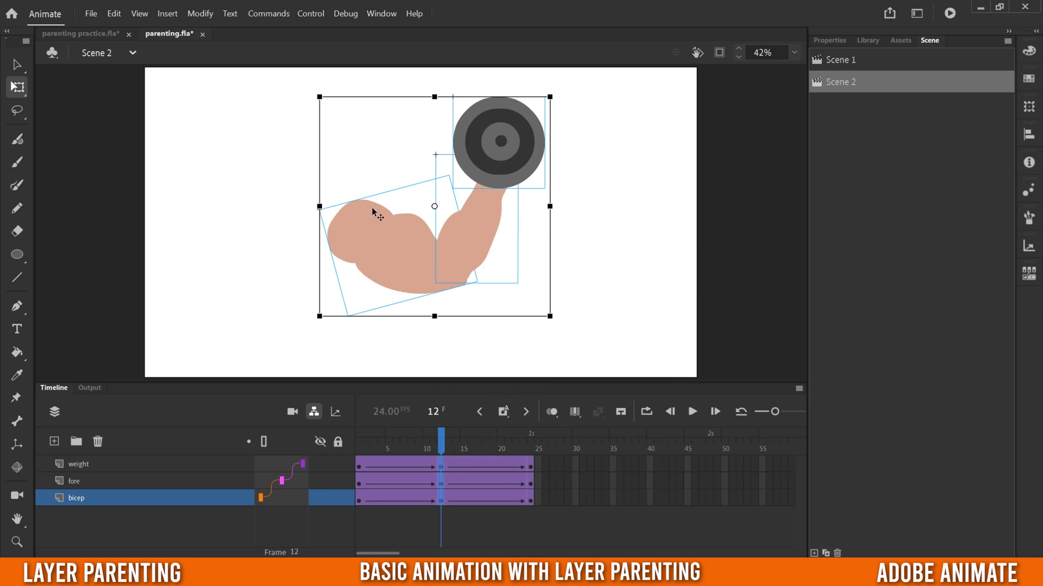
# At frame 12, rotate the bicep clockwise about the shoulder so the whole arm swings downward
pyautogui.click(530, 481)
pyautogui.click(440, 443)
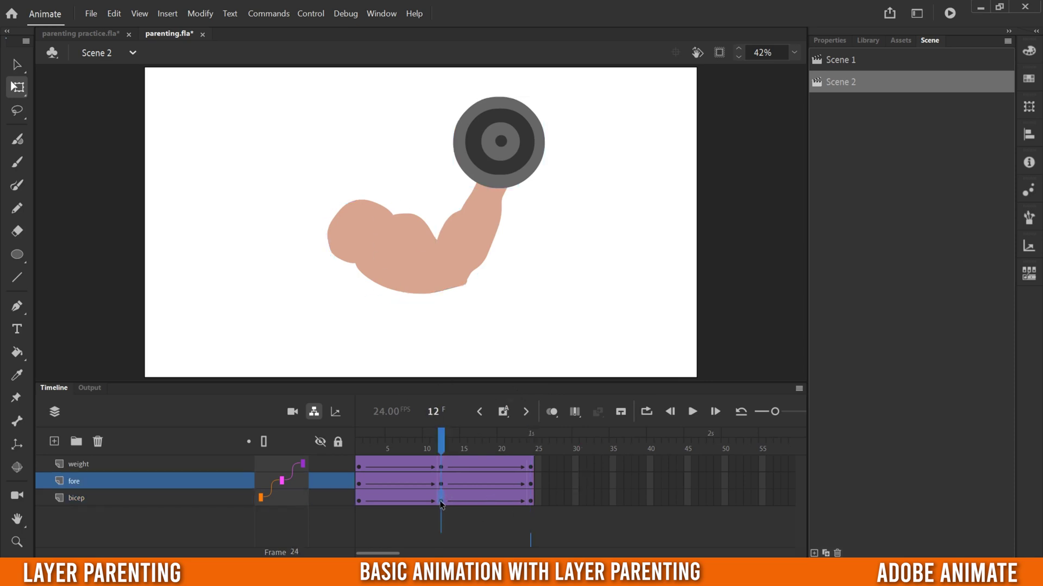
pyautogui.click(111, 498)
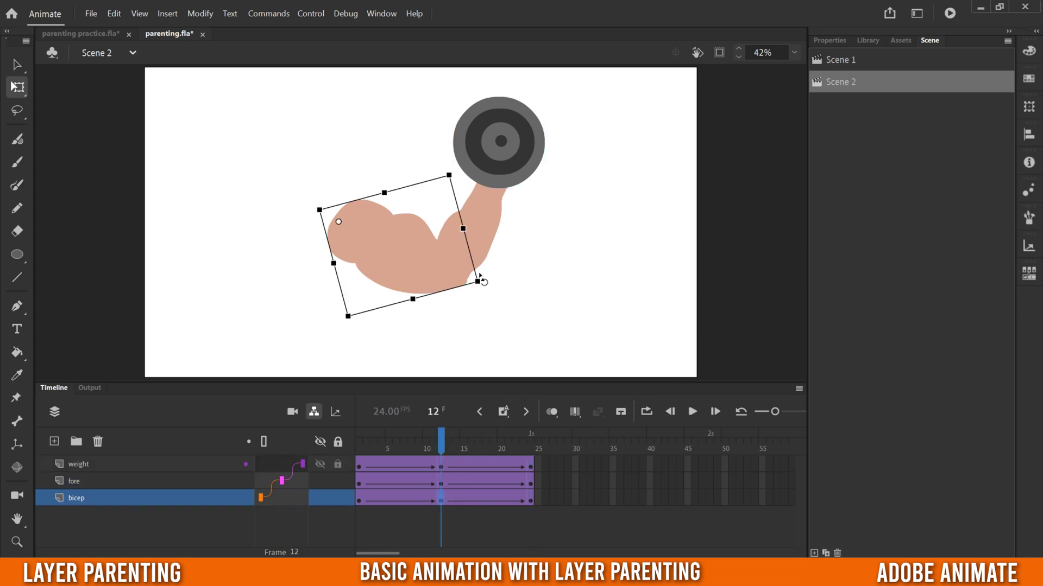
pyautogui.moveTo(480, 278); pyautogui.dragTo(413, 357)
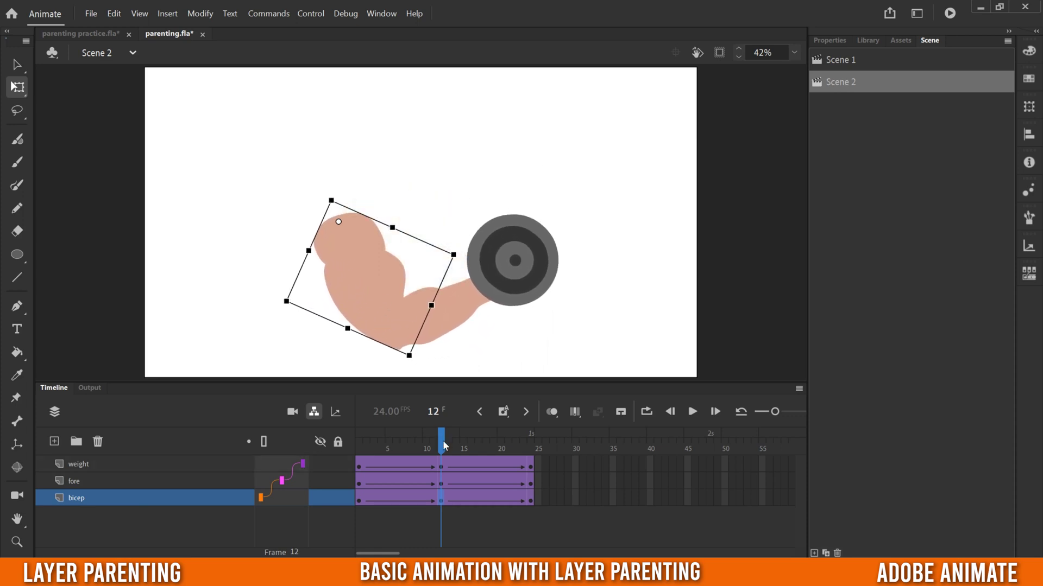
# At frame 12, lower the forearm about the elbow until it is nearly horizontal, and rotate the weight clockwise
pyautogui.click(441, 481)
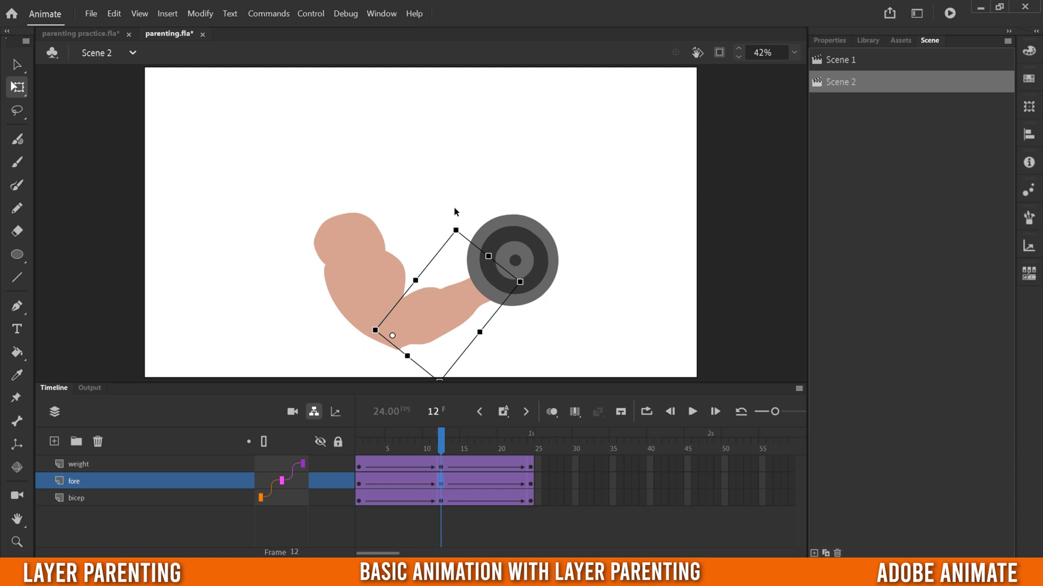
pyautogui.moveTo(457, 228); pyautogui.dragTo(491, 292)
pyautogui.click(441, 466)
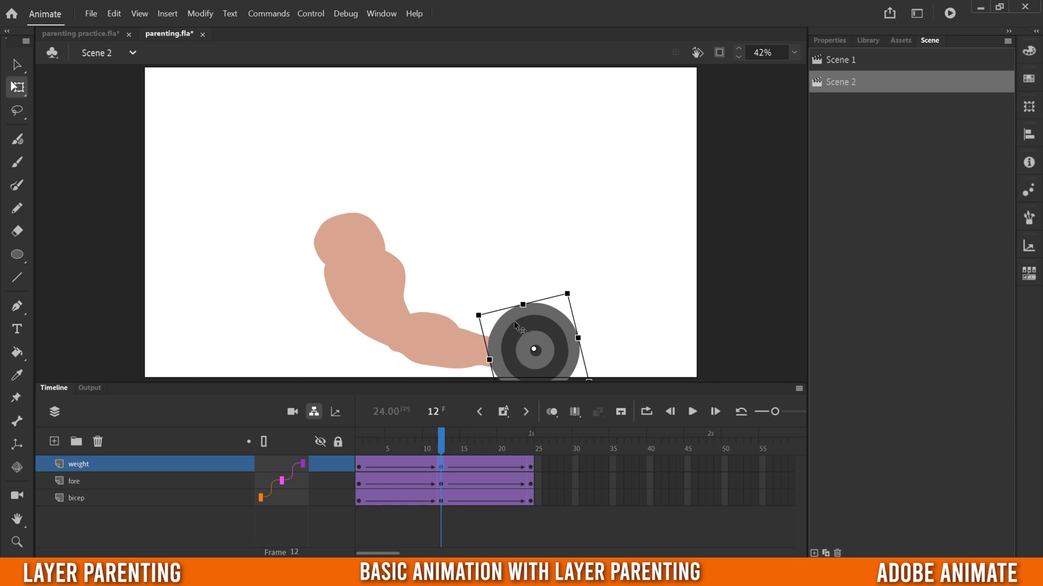
pyautogui.moveTo(568, 293); pyautogui.dragTo(594, 311)
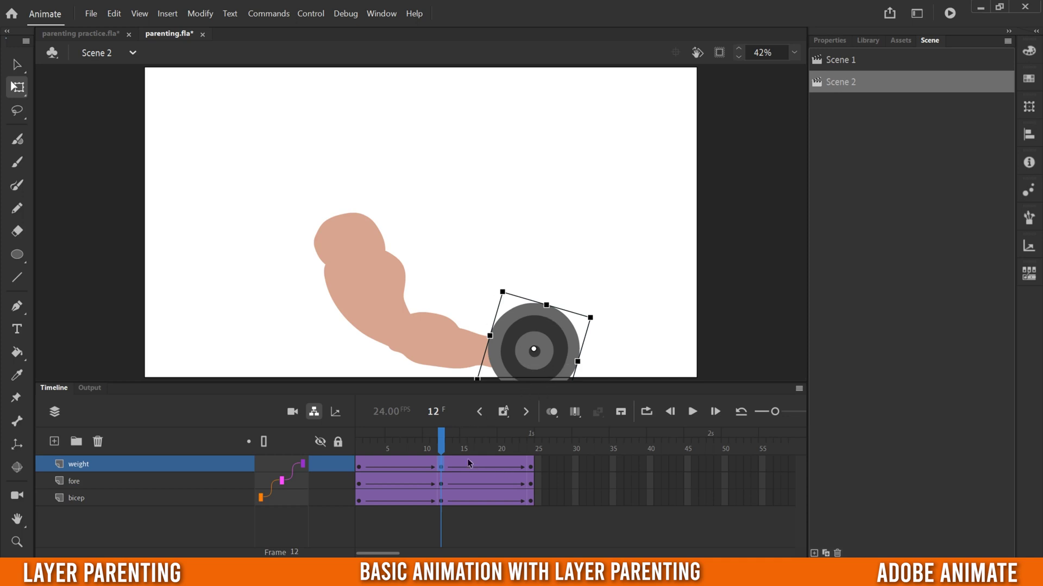
# At frame 24, rotate the bicep slightly clockwise about the shoulder to lower the upper arm
pyautogui.click(529, 449)
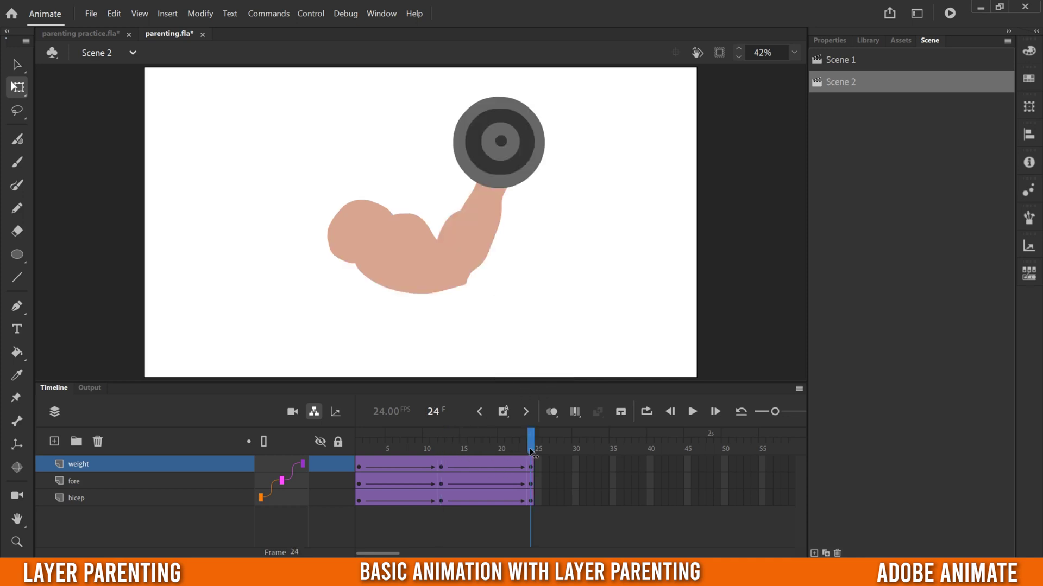
pyautogui.click(531, 484)
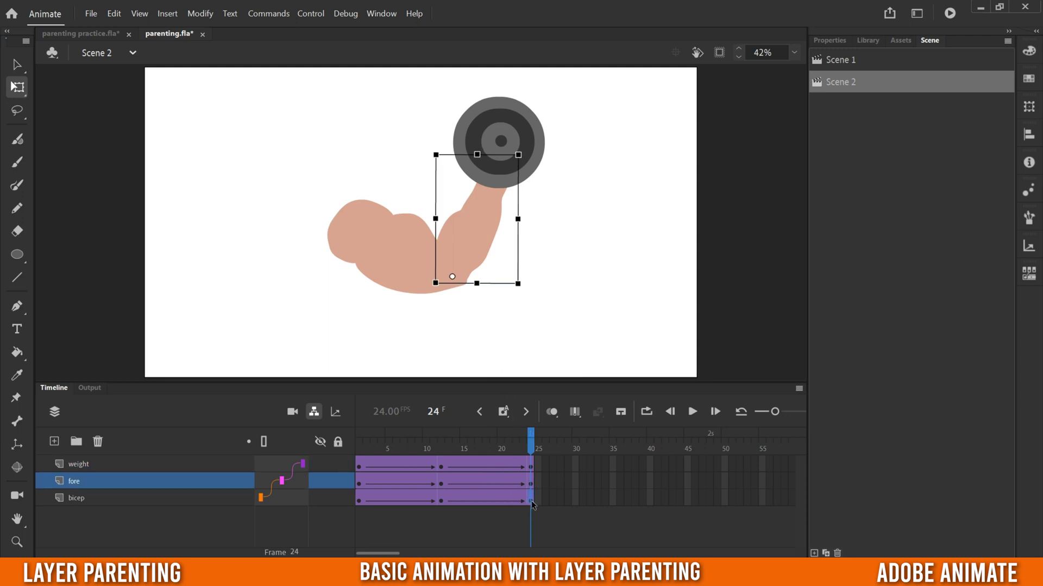
pyautogui.click(531, 501)
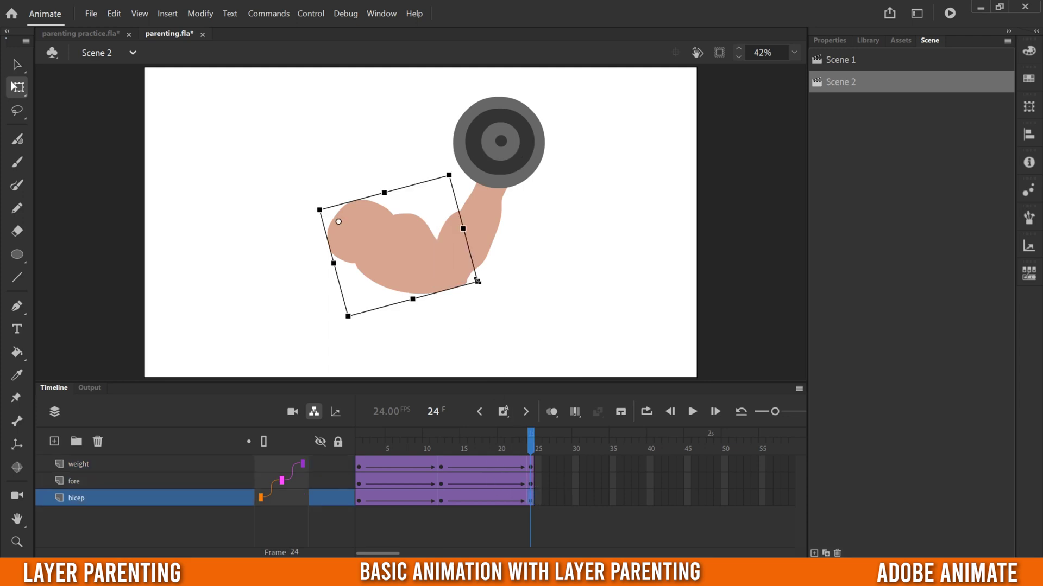
pyautogui.moveTo(480, 284); pyautogui.dragTo(446, 327)
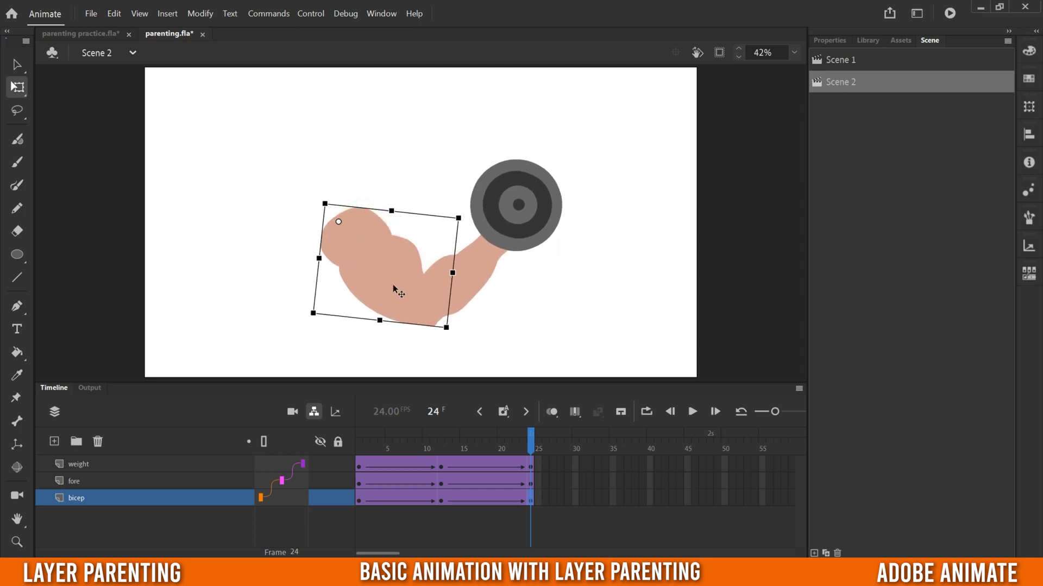
# At frame 24, raise the forearm about the elbow until nearly upright, rotate the weight counterclockwise, and scrub from frame 12 to 24
pyautogui.click(531, 483)
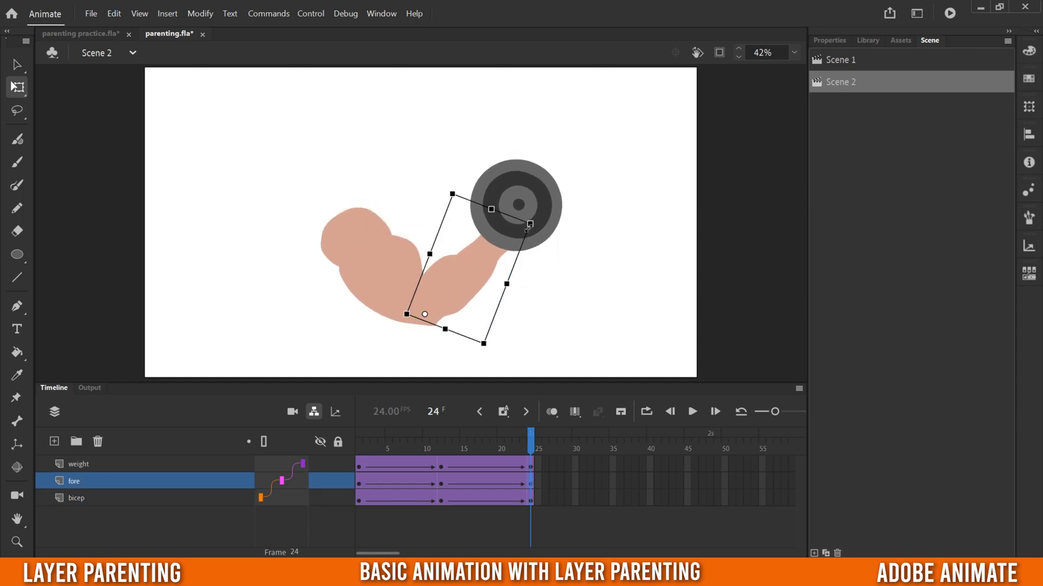
pyautogui.moveTo(527, 229); pyautogui.dragTo(473, 207)
pyautogui.click(532, 468)
pyautogui.moveTo(500, 125); pyautogui.dragTo(489, 112)
pyautogui.moveTo(437, 442); pyautogui.dragTo(530, 457)
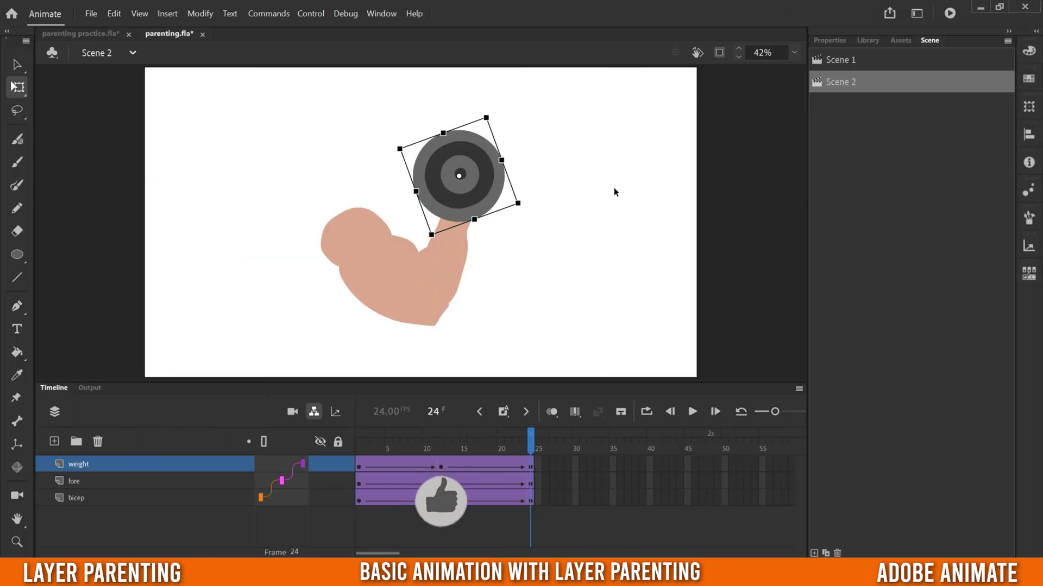
# Switch to Scene 1 and examine which body part each of the girl's layers holds and where its rotation point sits
pyautogui.click(845, 60)
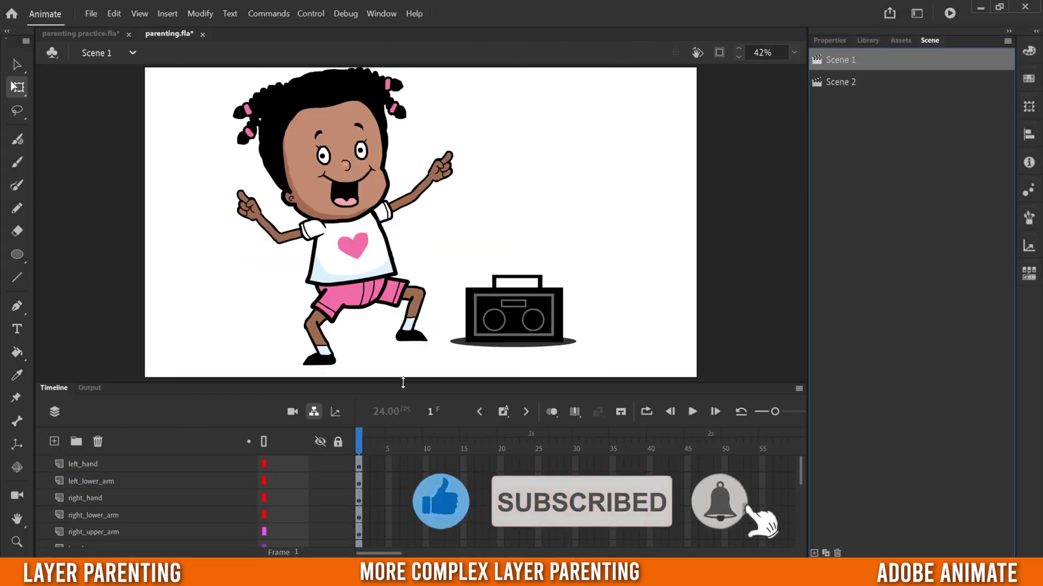
pyautogui.click(84, 465)
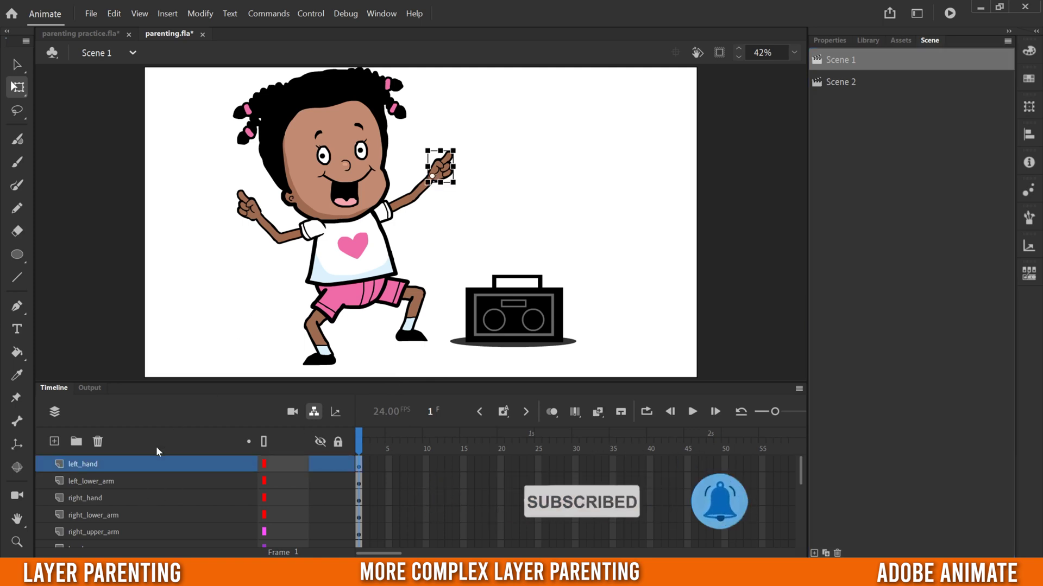
pyautogui.scroll(-2, 87, 473)
pyautogui.scroll(-1, 87, 477)
pyautogui.scroll(3, 88, 492)
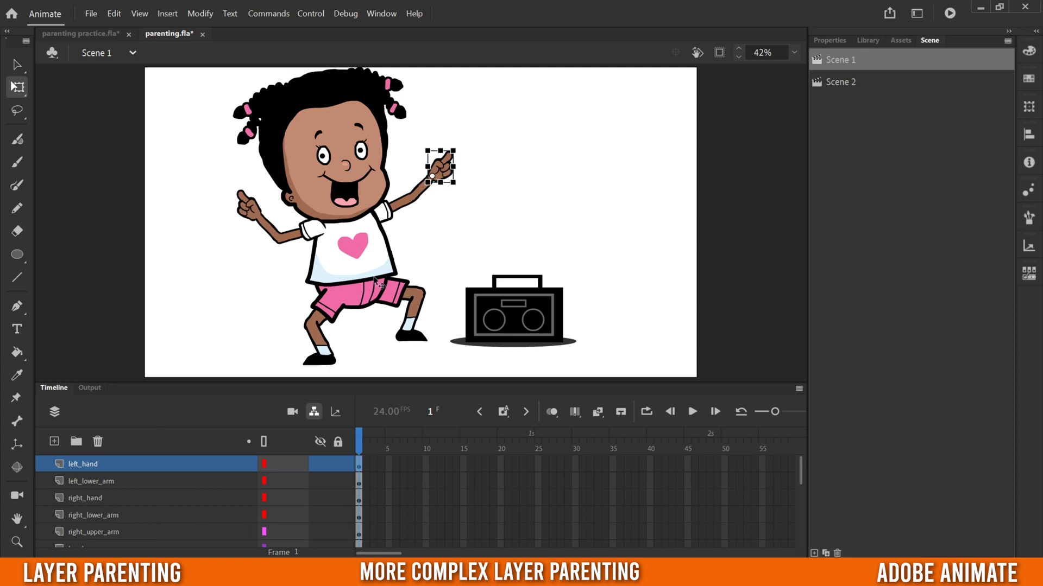
pyautogui.click(92, 481)
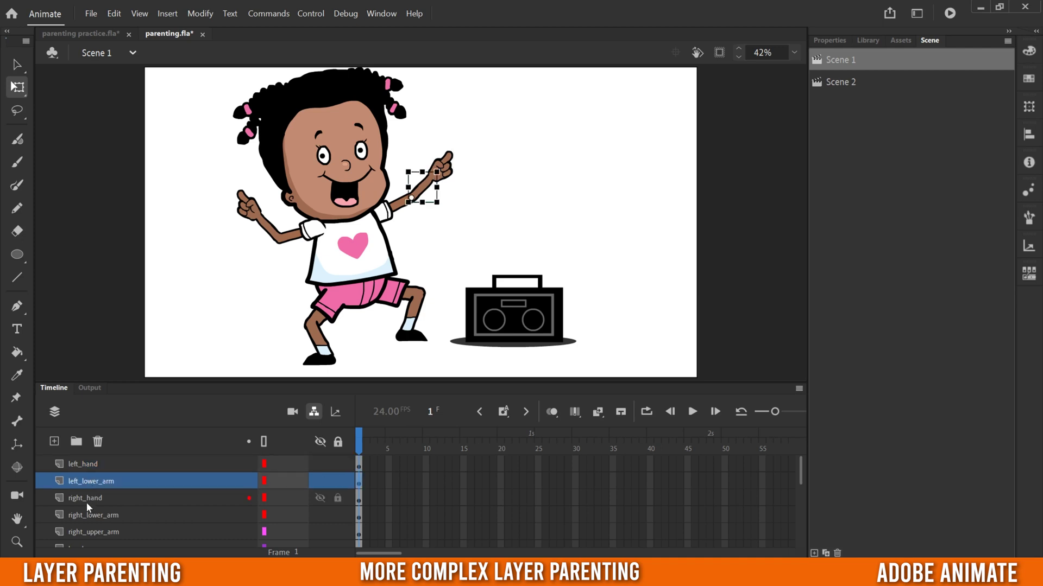
pyautogui.click(88, 499)
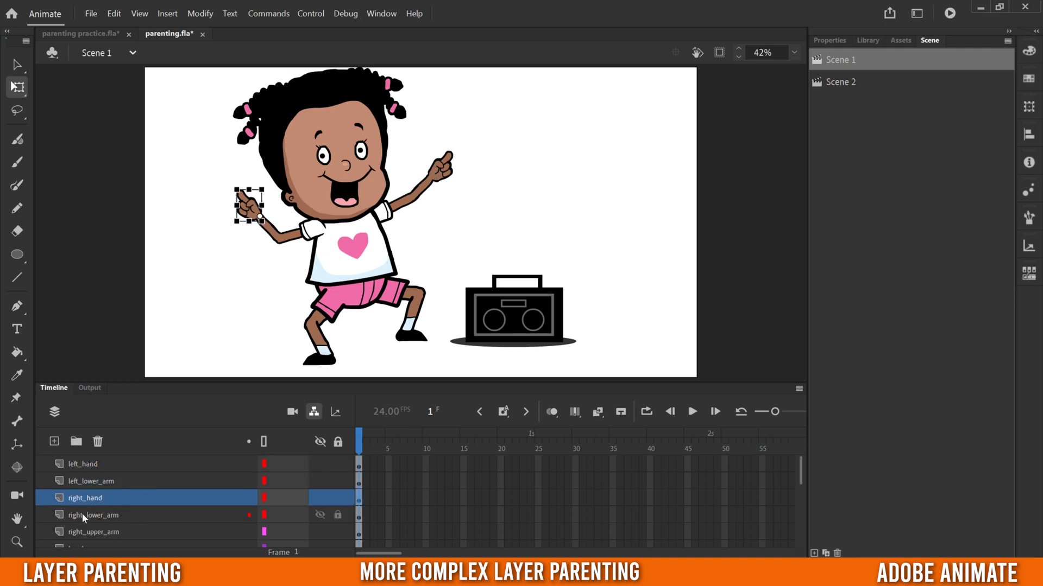
pyautogui.click(83, 513)
pyautogui.scroll(-2, 109, 505)
pyautogui.click(84, 498)
pyautogui.scroll(-3, 92, 497)
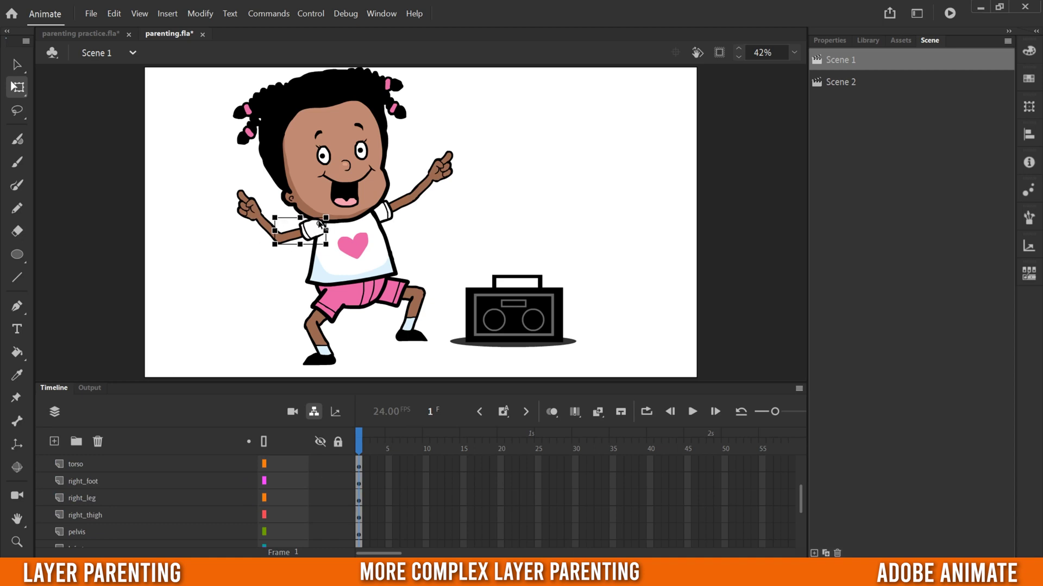
pyautogui.click(80, 483)
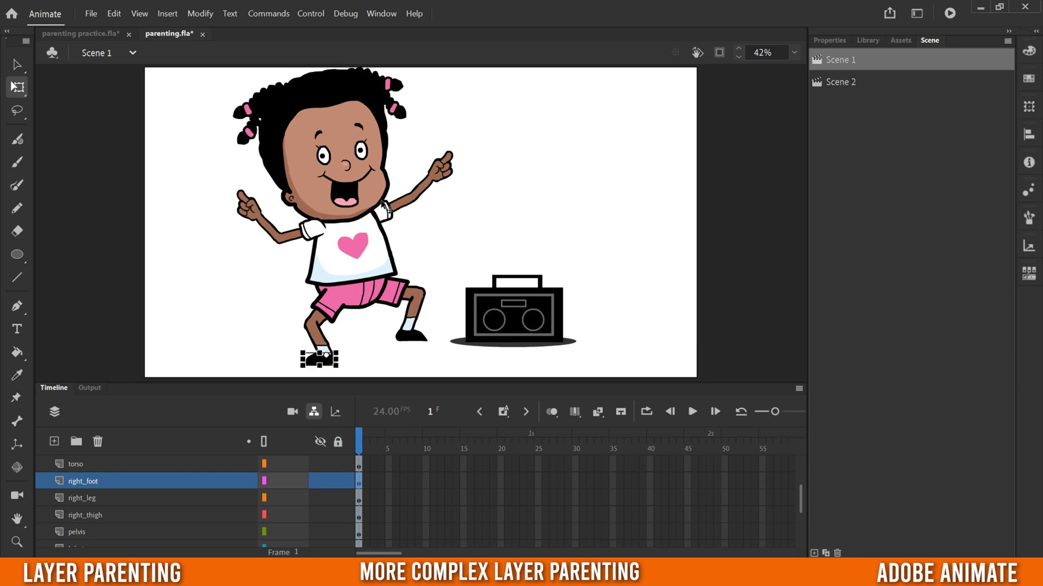
pyautogui.click(135, 463)
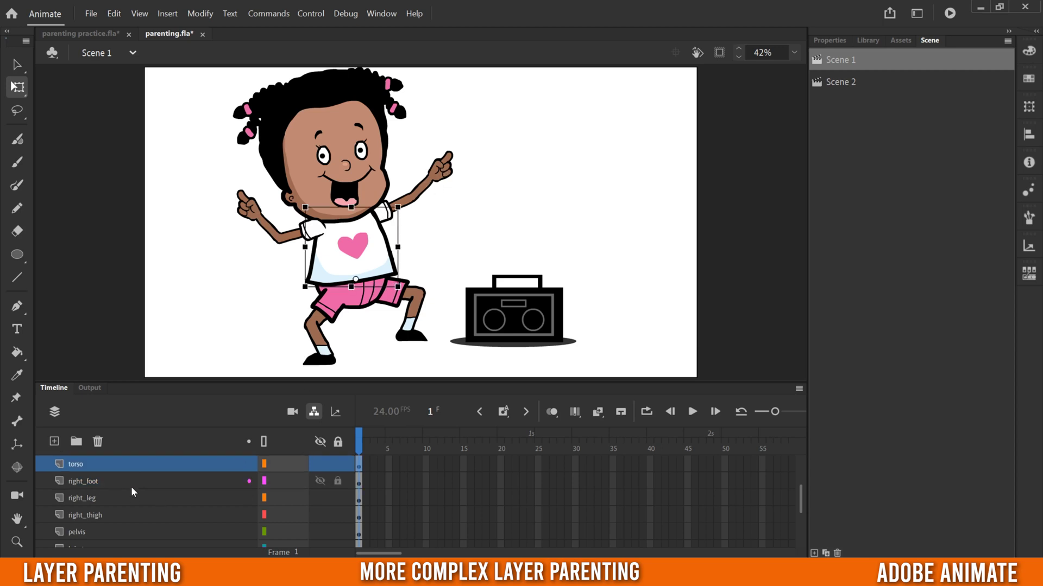
pyautogui.scroll(-2, 131, 483)
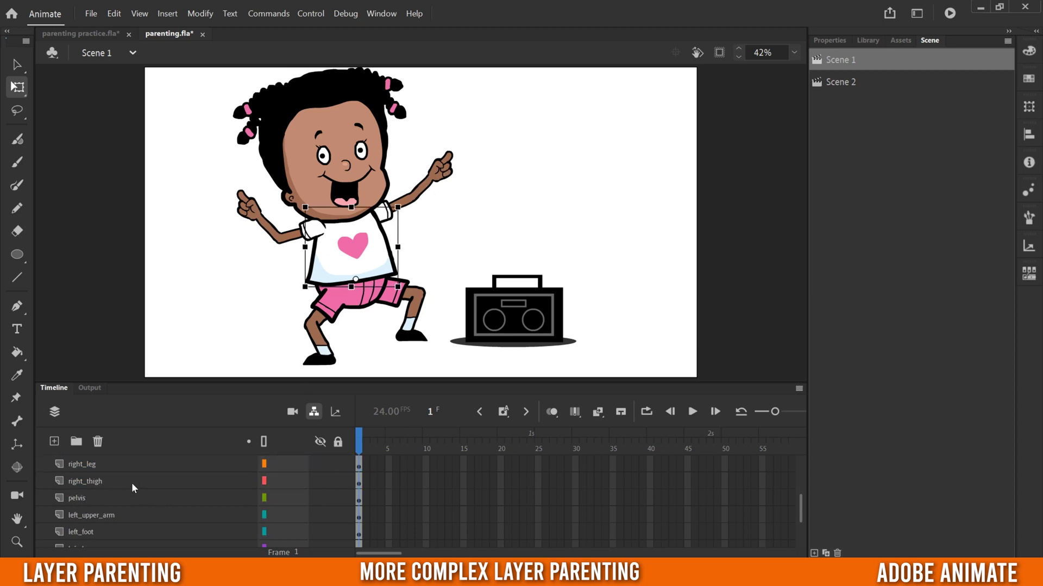
# Parent the right_thigh and left_thigh layers to the pelvis layer
pyautogui.click(82, 498)
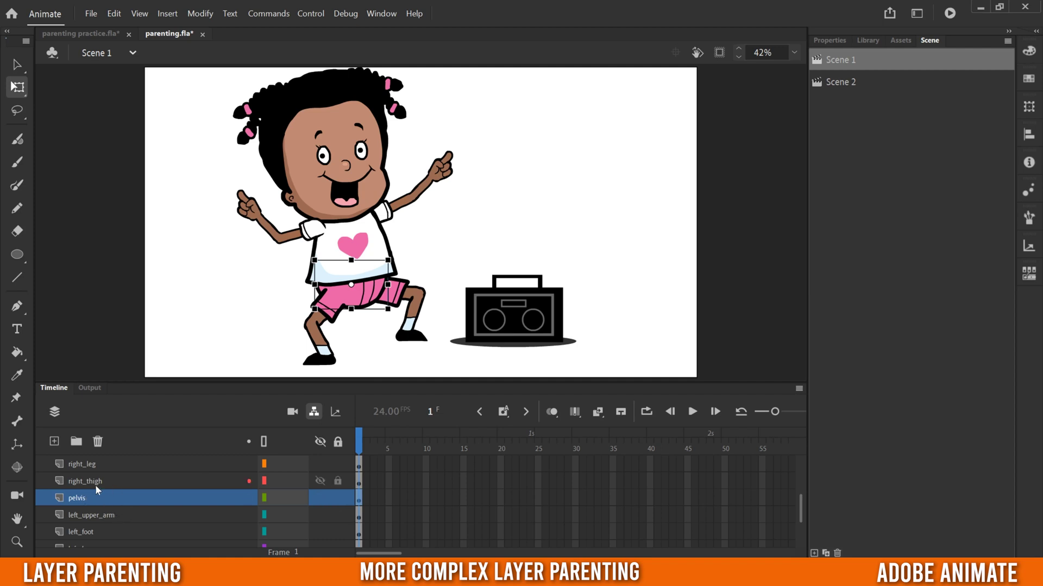
pyautogui.moveTo(264, 481); pyautogui.dragTo(285, 502)
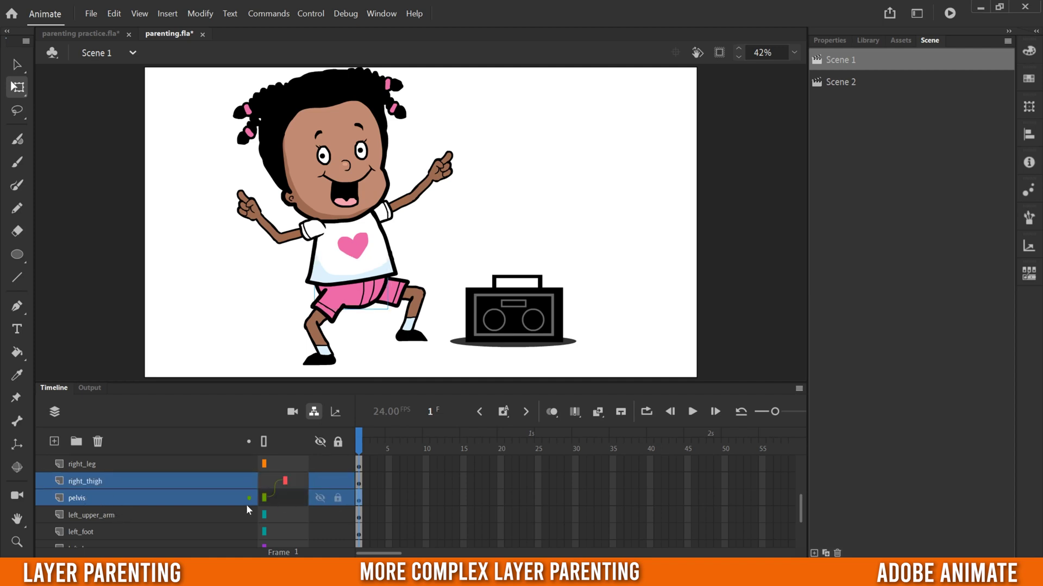
pyautogui.scroll(-2, 153, 525)
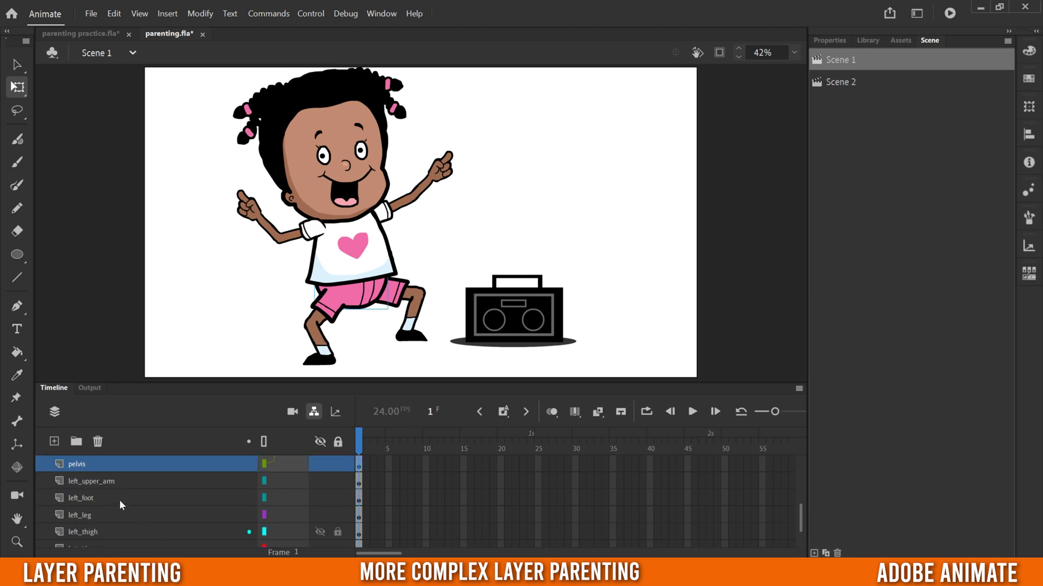
pyautogui.moveTo(264, 531); pyautogui.dragTo(286, 464)
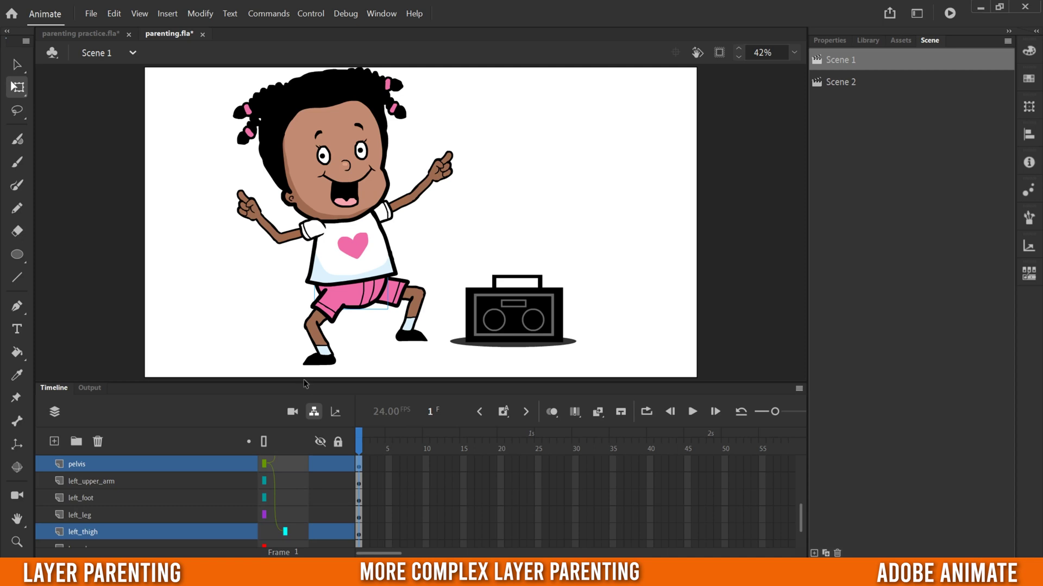
# Enlarge the timeline area to show more layers and parent the torso layer to the pelvis layer
pyautogui.moveTo(304, 384); pyautogui.dragTo(313, 297)
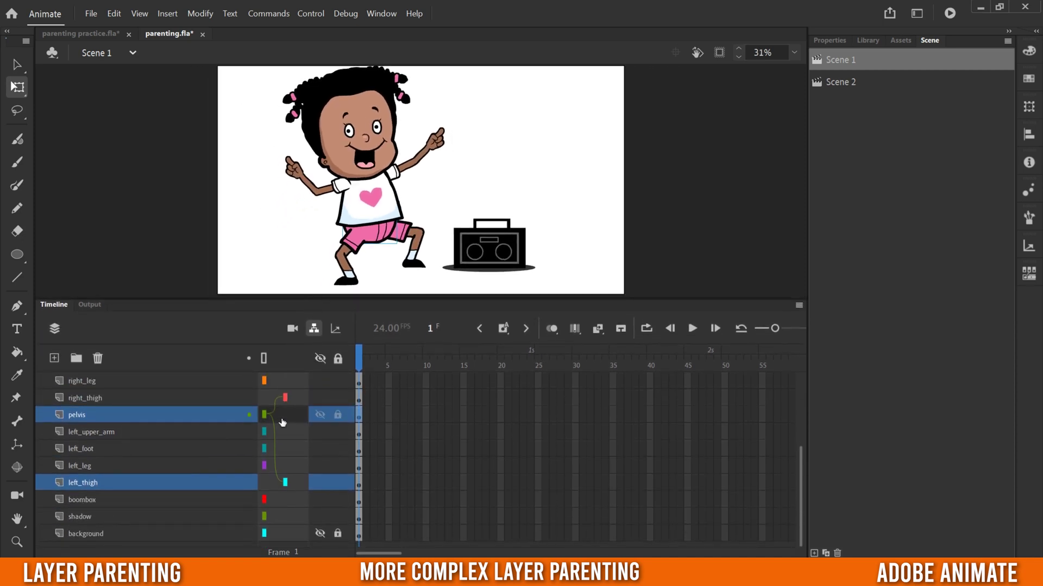
pyautogui.scroll(1, 163, 443)
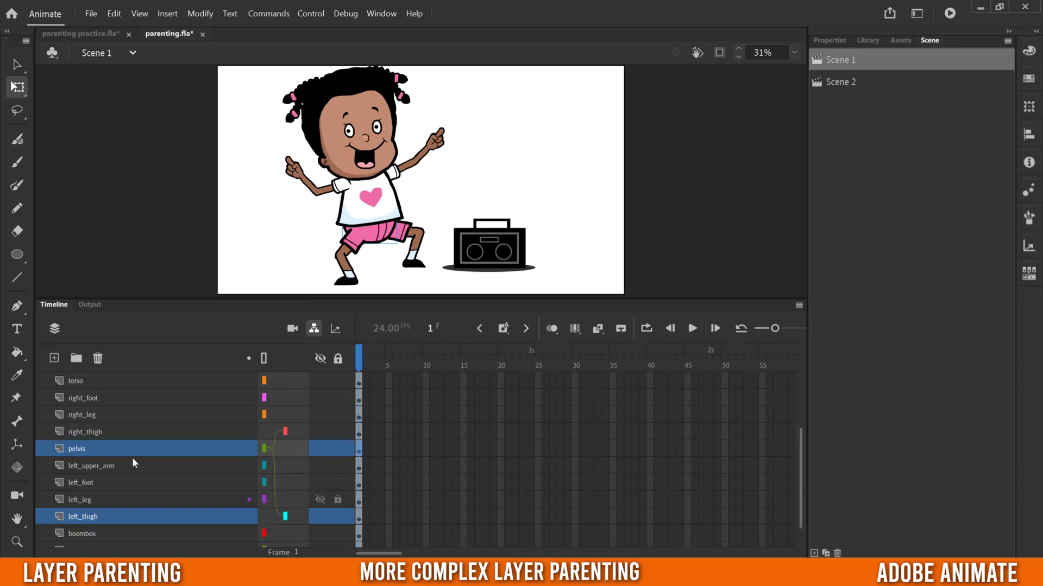
pyautogui.moveTo(280, 380); pyautogui.dragTo(294, 449)
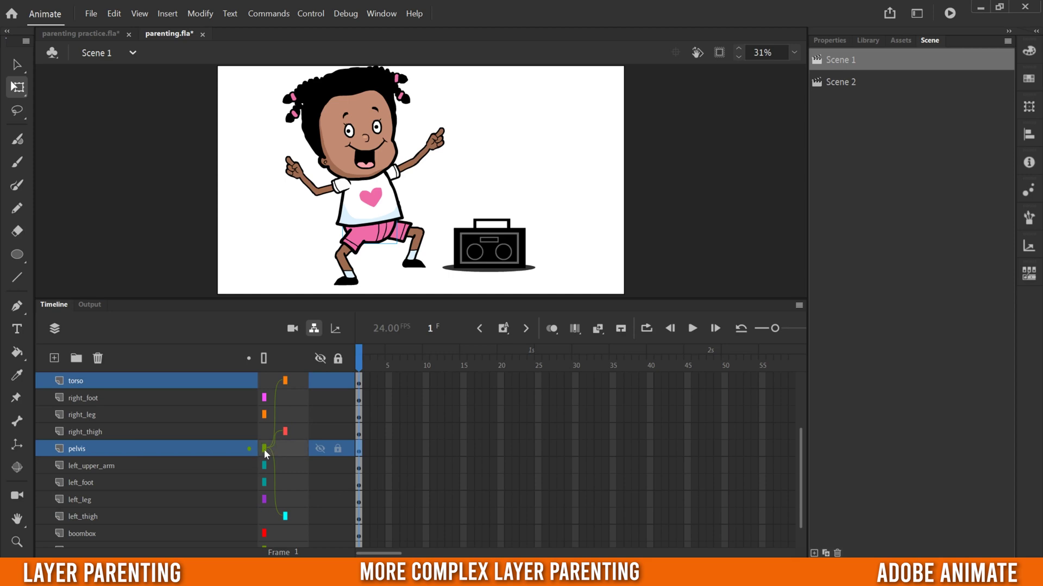
pyautogui.moveTo(283, 431); pyautogui.dragTo(266, 448)
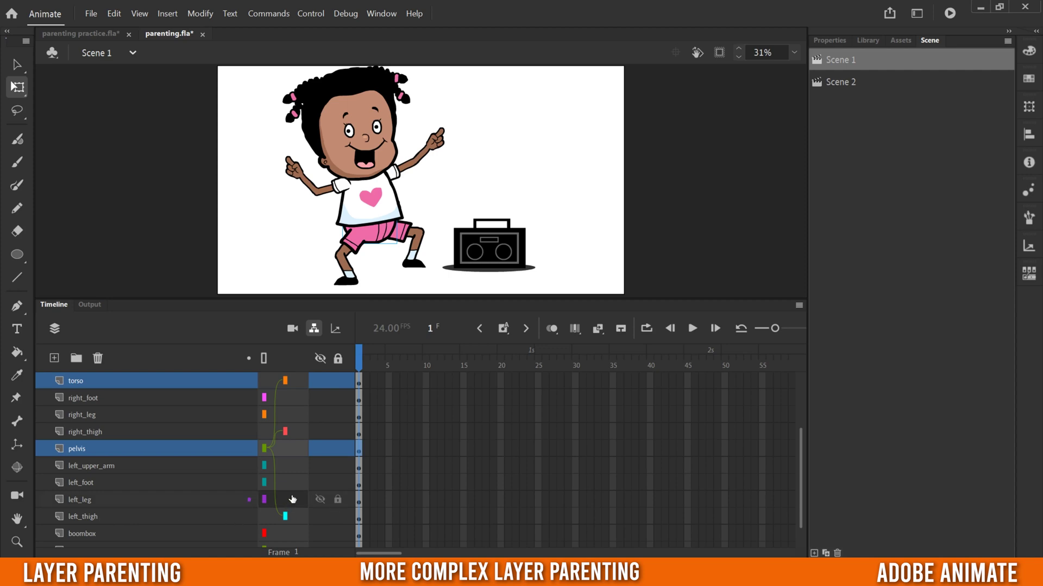
# Chain both legs by parenting left_leg and right_leg to their thighs, and left_foot and right_foot to their legs
pyautogui.moveTo(297, 505); pyautogui.dragTo(285, 515)
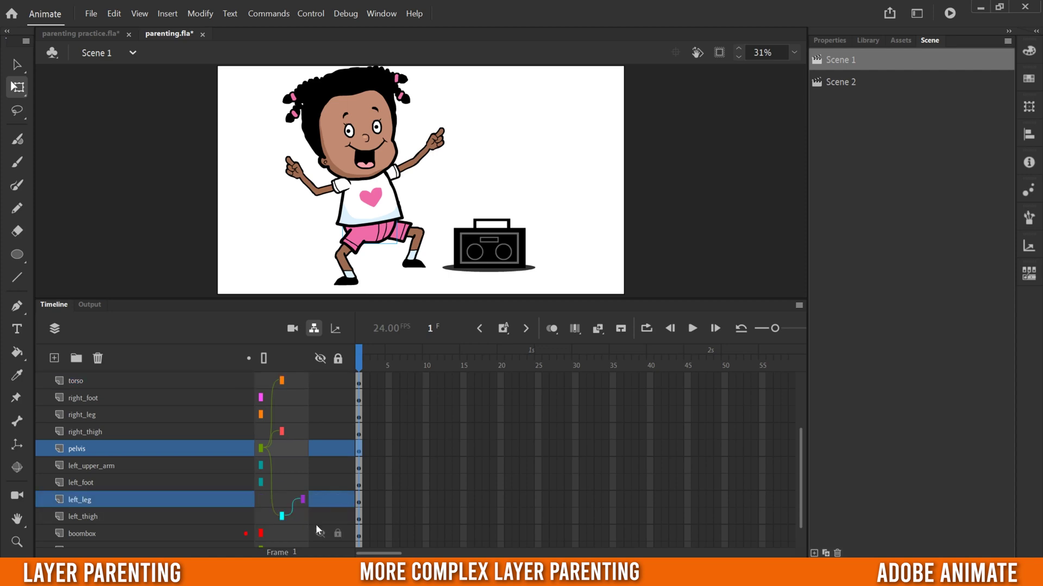
pyautogui.moveTo(296, 482); pyautogui.dragTo(295, 503)
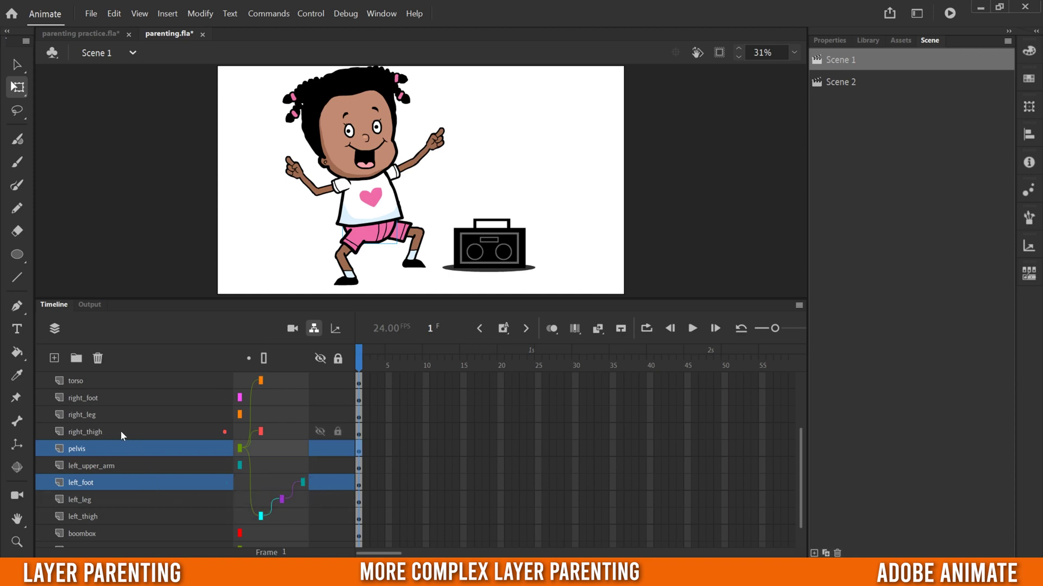
pyautogui.moveTo(288, 415)
pyautogui.mouseDown()
pyautogui.moveTo(291, 432)
pyautogui.moveTo(283, 396)
pyautogui.moveTo(298, 415)
pyautogui.mouseUp()
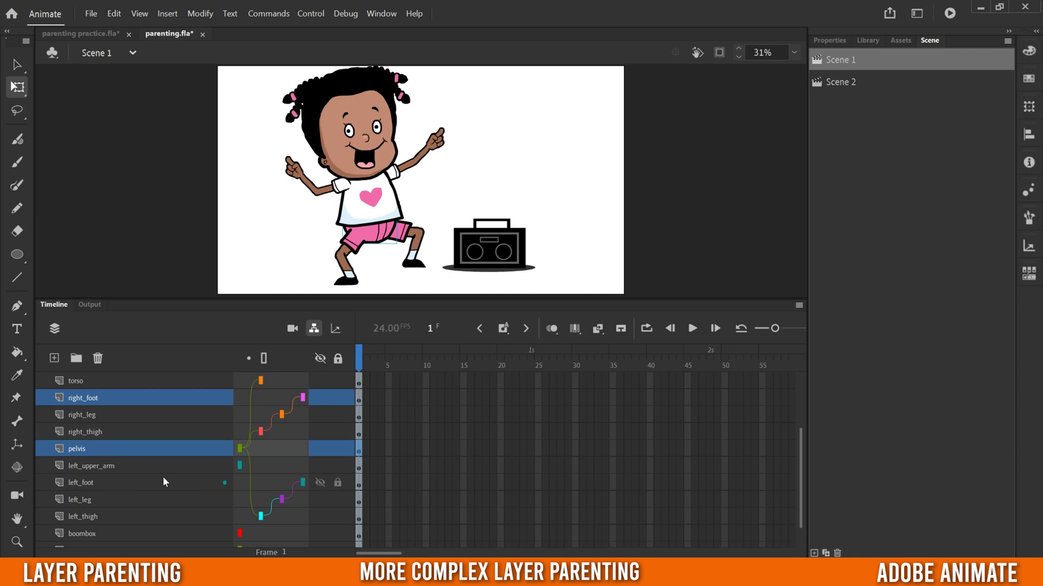
# Parent the left_upper_arm, right_upper_arm and head layers to the torso layer
pyautogui.scroll(2, 163, 476)
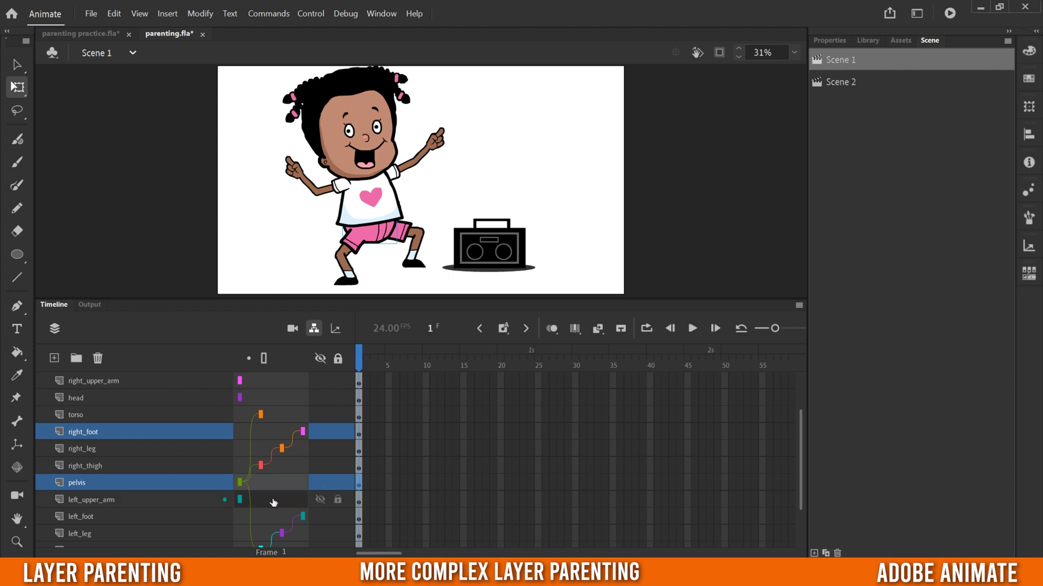
pyautogui.moveTo(274, 499); pyautogui.dragTo(283, 414)
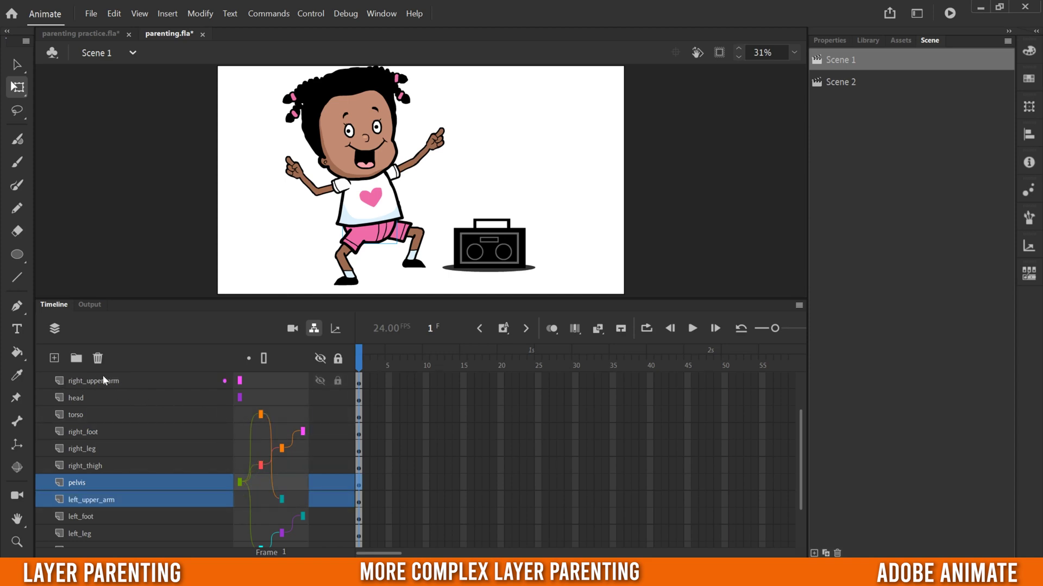
pyautogui.moveTo(260, 381); pyautogui.dragTo(290, 421)
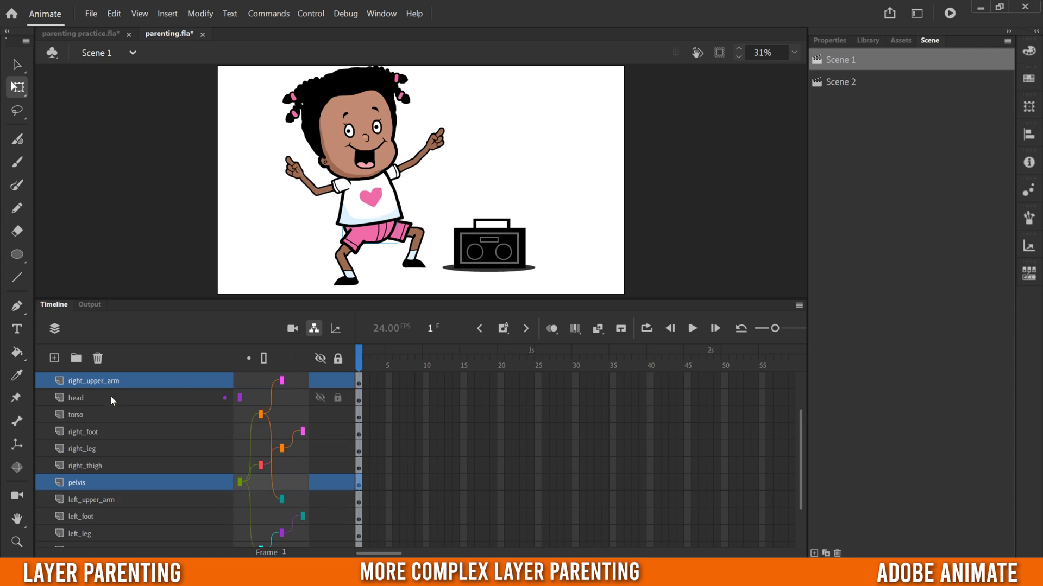
pyautogui.click(354, 163)
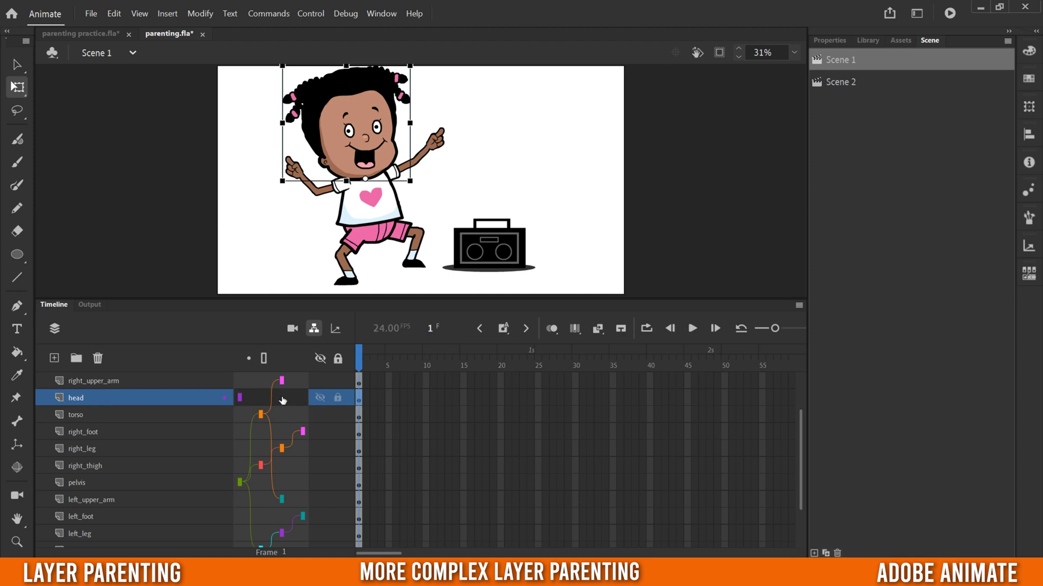
pyautogui.moveTo(239, 397); pyautogui.dragTo(295, 419)
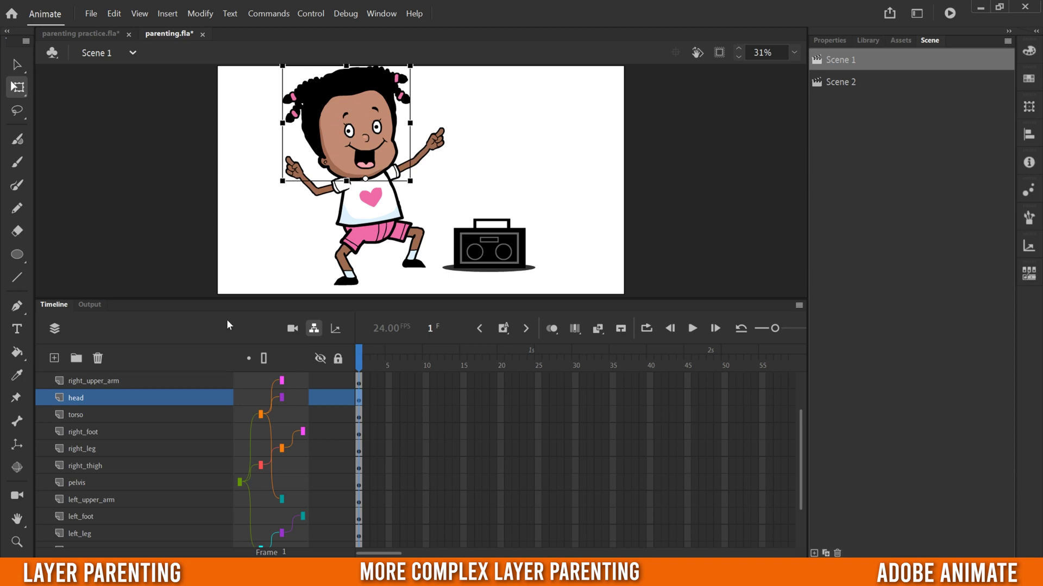
# Parent the right_lower_arm layer to right_upper_arm and the right_hand layer to right_lower_arm
pyautogui.scroll(2, 130, 453)
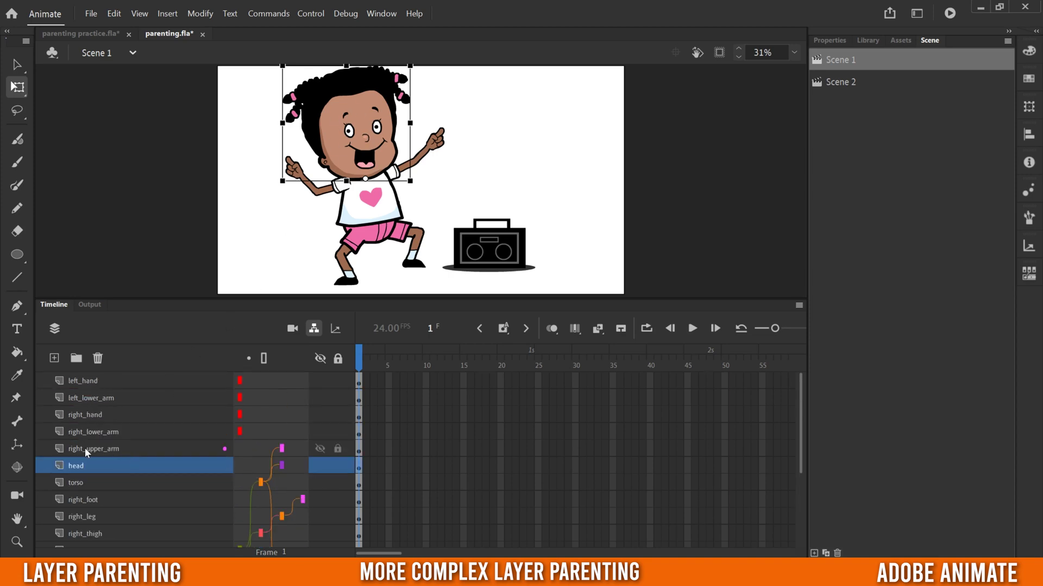
pyautogui.click(95, 450)
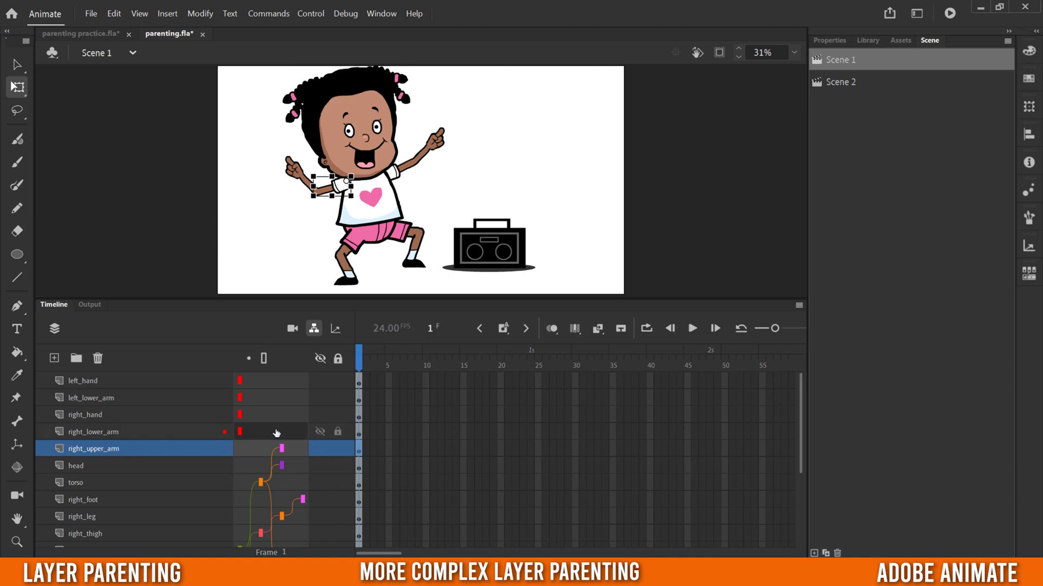
pyautogui.moveTo(303, 440); pyautogui.dragTo(304, 448)
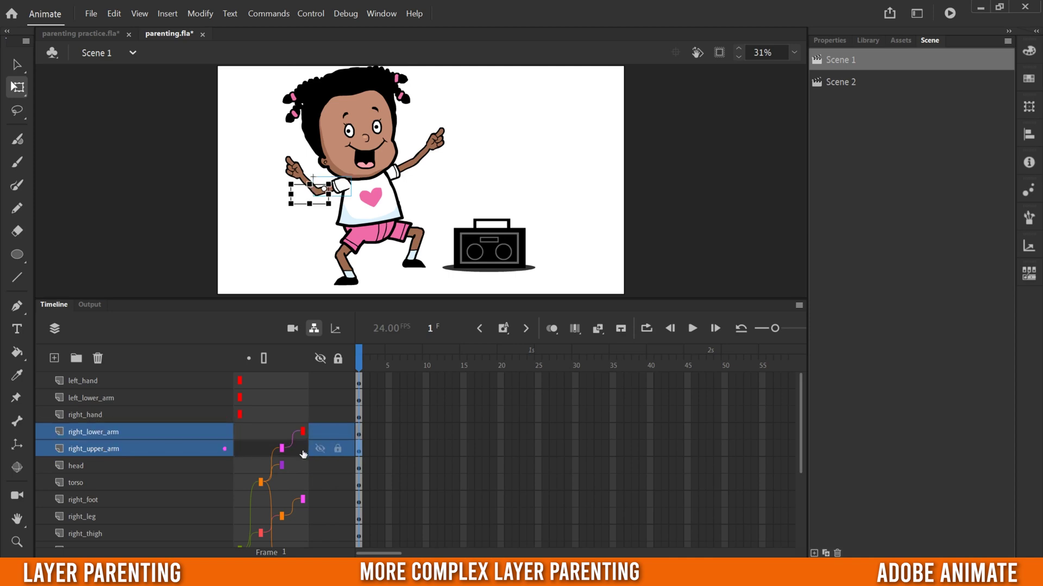
pyautogui.moveTo(279, 419); pyautogui.dragTo(302, 431)
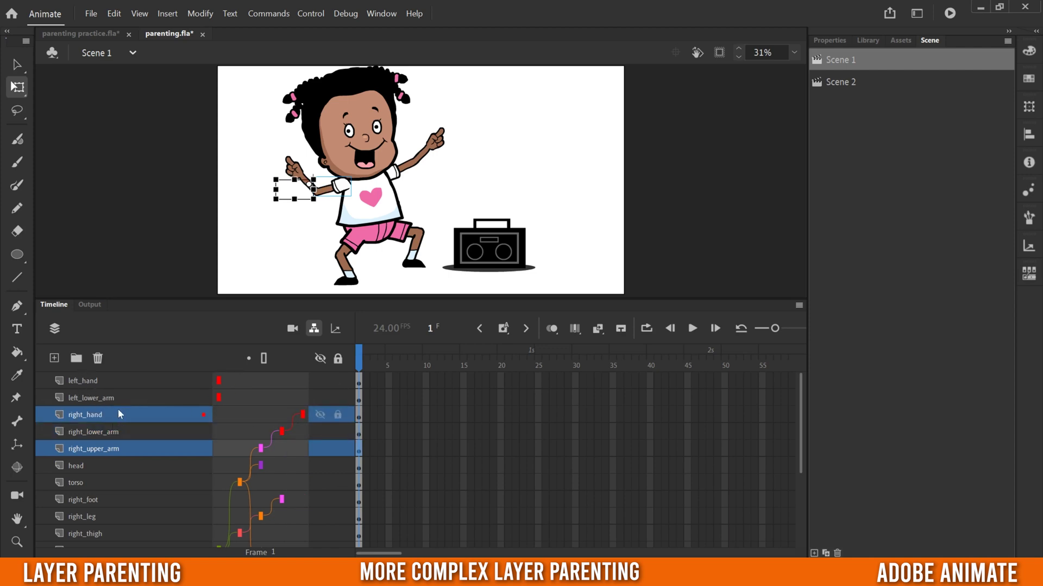
# Move the left_hand and left_lower_arm layers together down the layer stack to directly above left_upper_arm
pyautogui.click(87, 381)
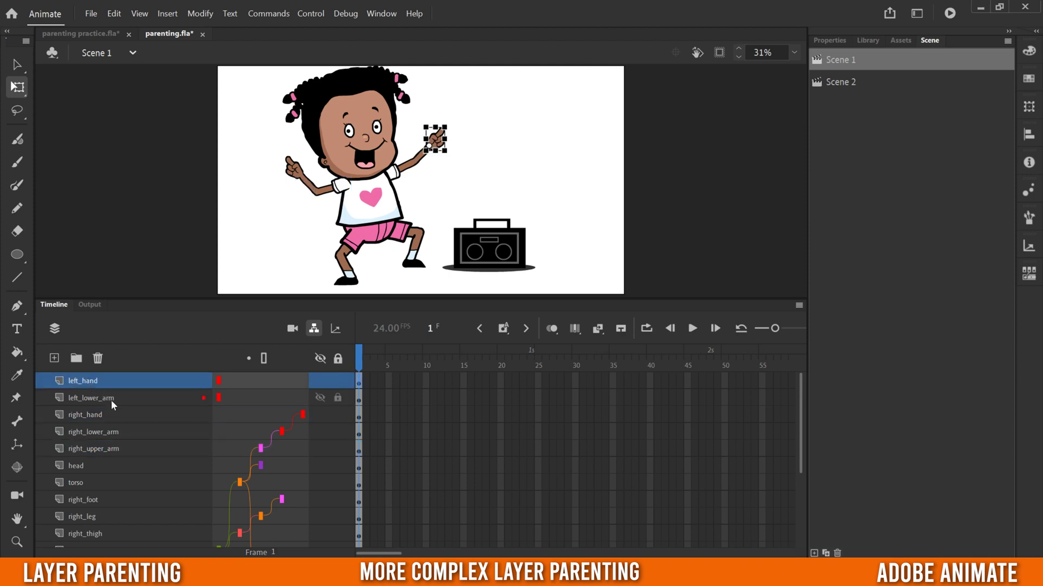
pyautogui.keyDown('shift'); pyautogui.click(97, 402); pyautogui.keyUp('shift')
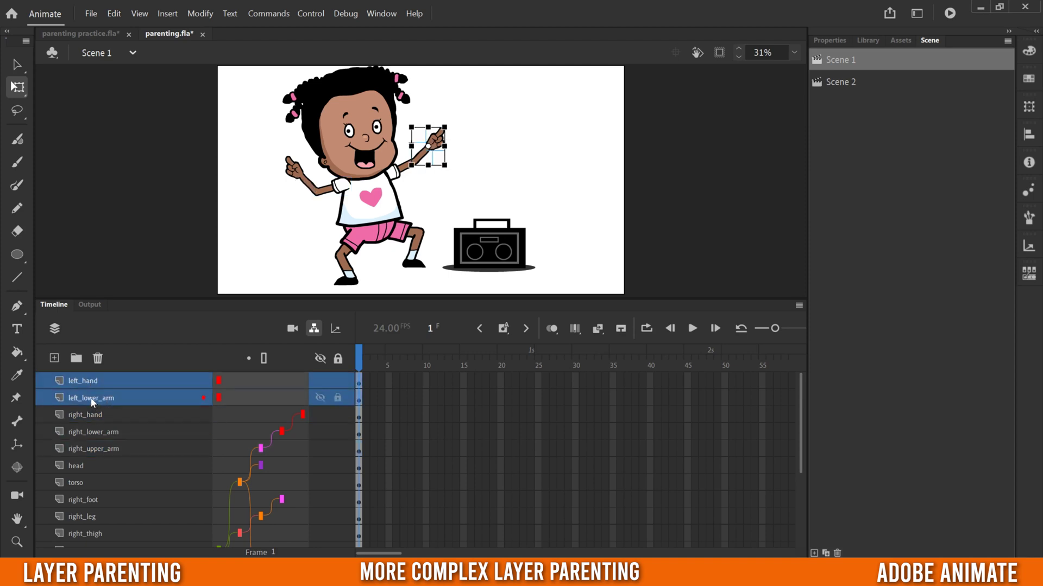
pyautogui.moveTo(93, 402); pyautogui.dragTo(96, 502)
pyautogui.click(89, 487)
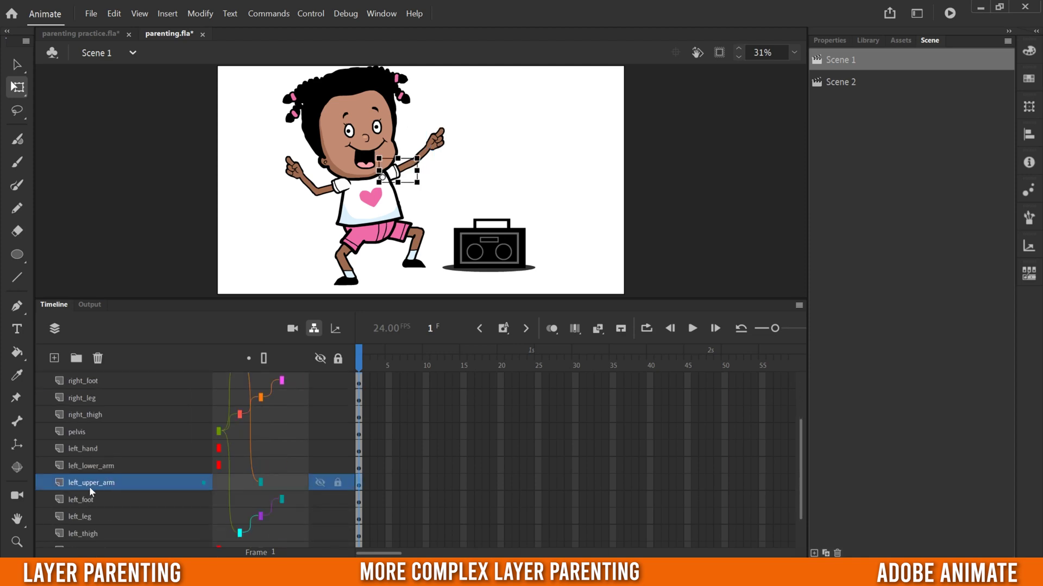
# Parent the left_lower_arm layer to left_upper_arm and the left_hand layer to left_lower_arm
pyautogui.click(86, 466)
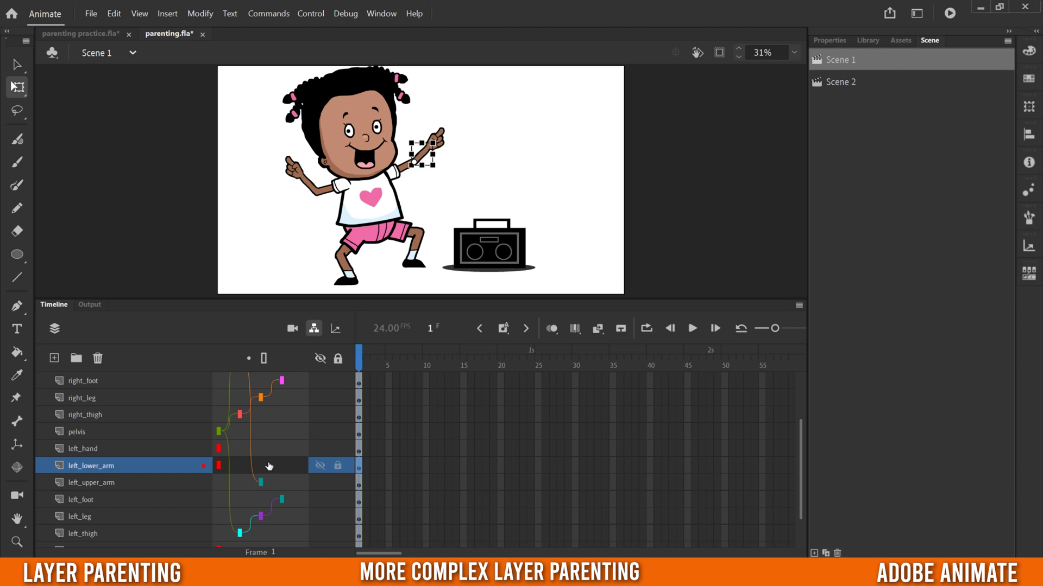
pyautogui.moveTo(290, 471); pyautogui.dragTo(298, 496)
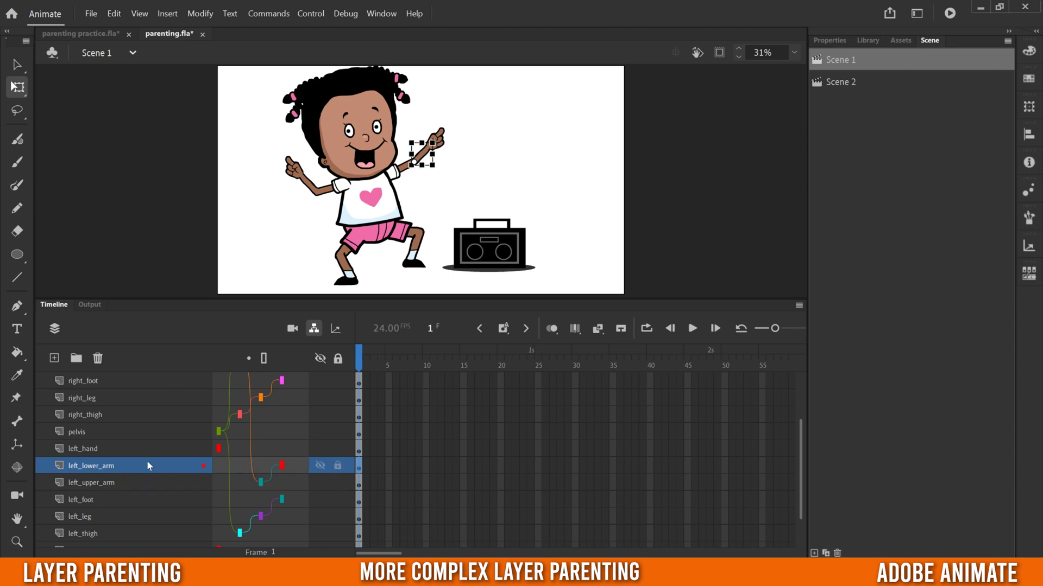
pyautogui.moveTo(297, 454); pyautogui.dragTo(301, 466)
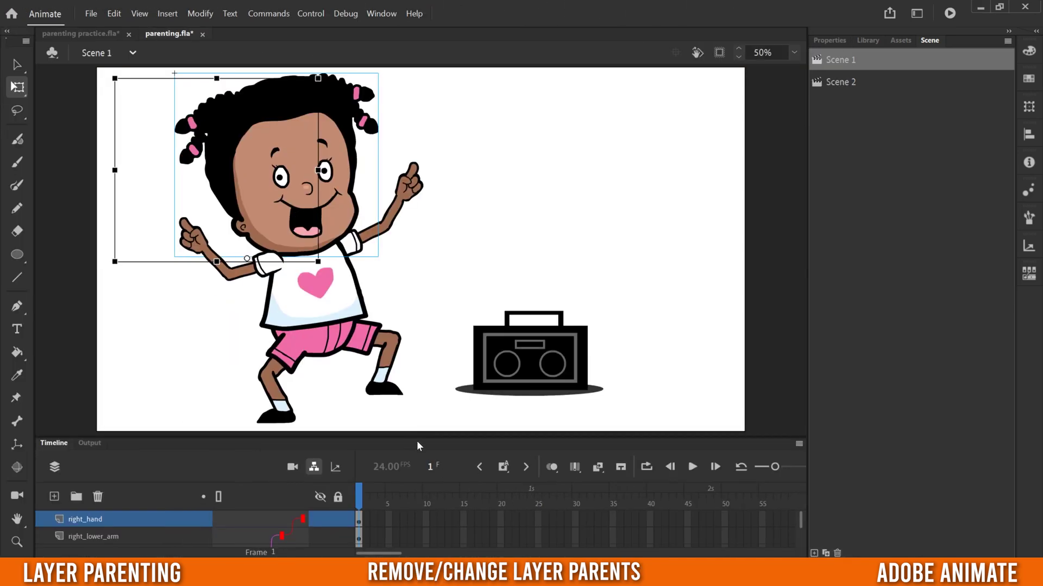
# Enlarge the timeline area, remove the parent from the right_hand layer and undo the removal
pyautogui.moveTo(416, 438); pyautogui.dragTo(417, 241)
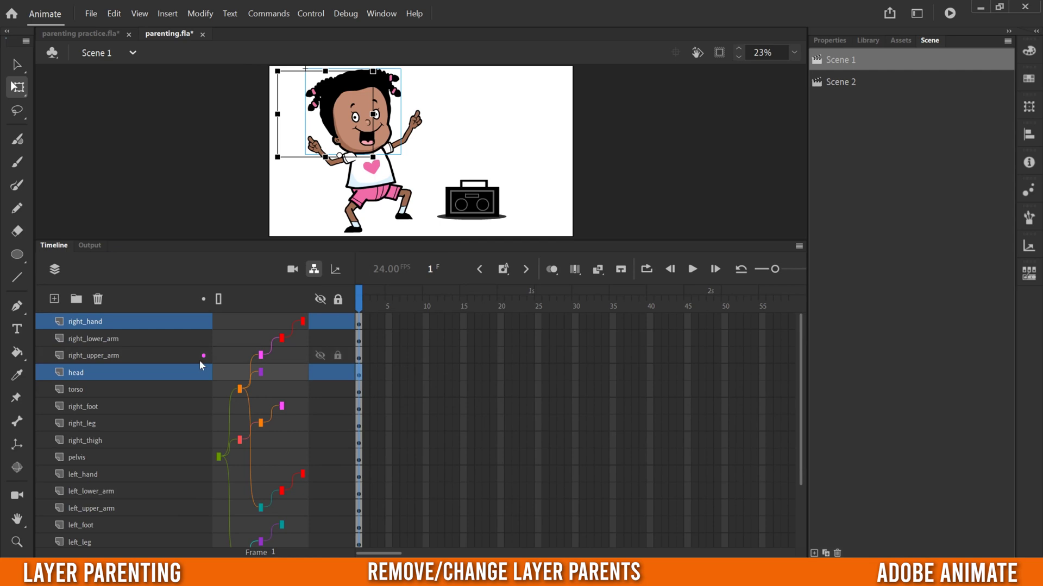
pyautogui.rightClick(282, 322)
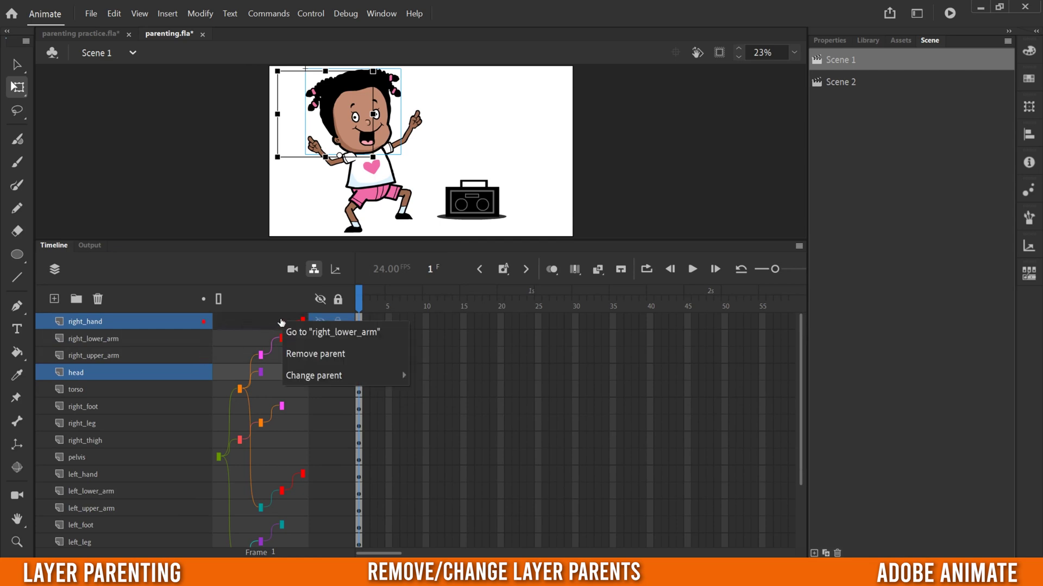
pyautogui.click(308, 354)
pyautogui.hotkey('ctrl', 'z')
# Remove the parent from right_hand again and reconnect the layer to right_lower_arm
pyautogui.rightClick(283, 323)
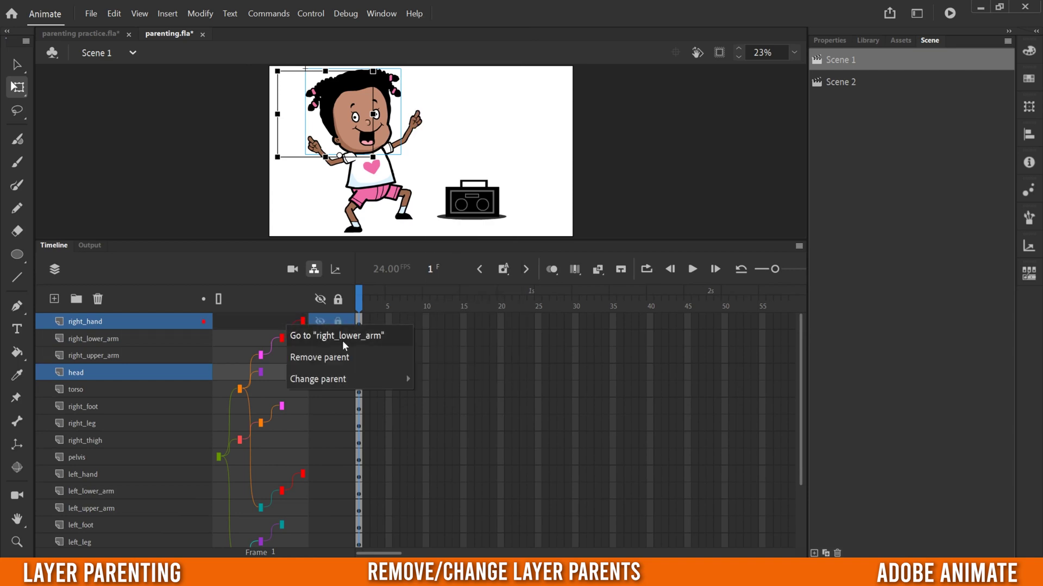
pyautogui.click(317, 356)
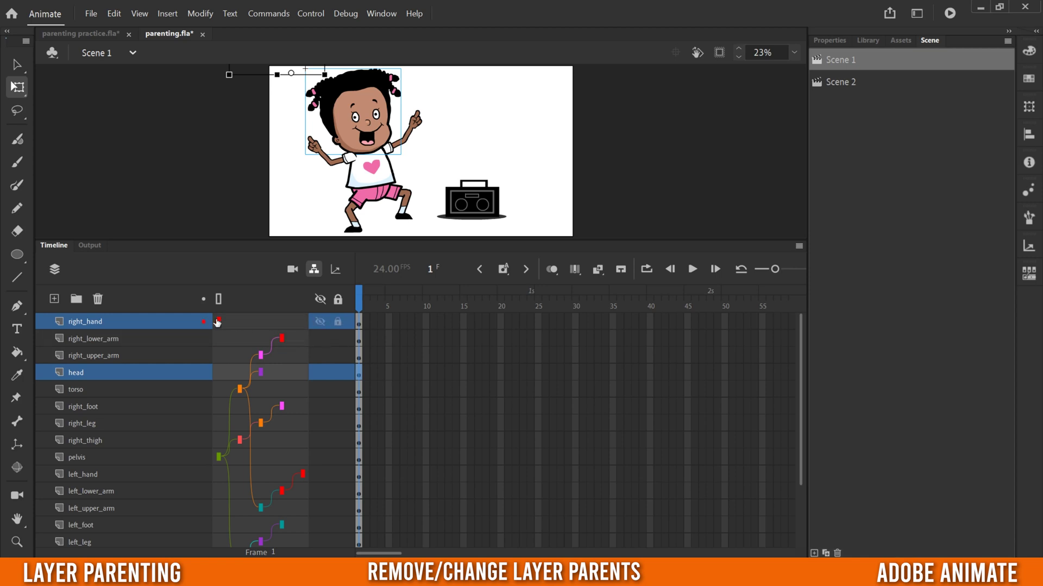
pyautogui.moveTo(277, 318); pyautogui.dragTo(307, 348)
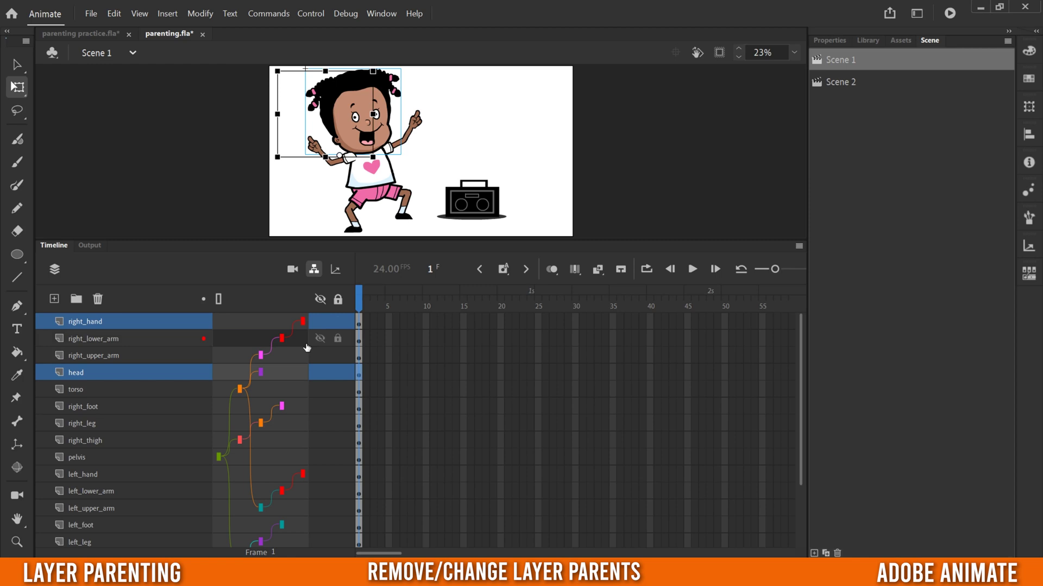
# Try boombox and head as parents for the right_hand layer, and parent it back to right_lower_arm
pyautogui.rightClick(283, 324)
pyautogui.moveTo(321, 378)
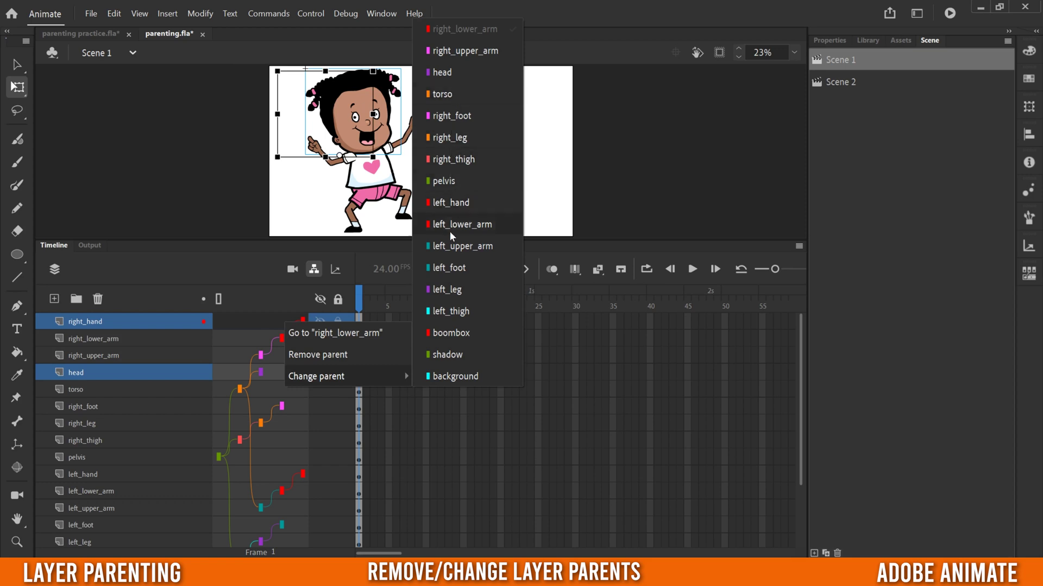
pyautogui.click(437, 334)
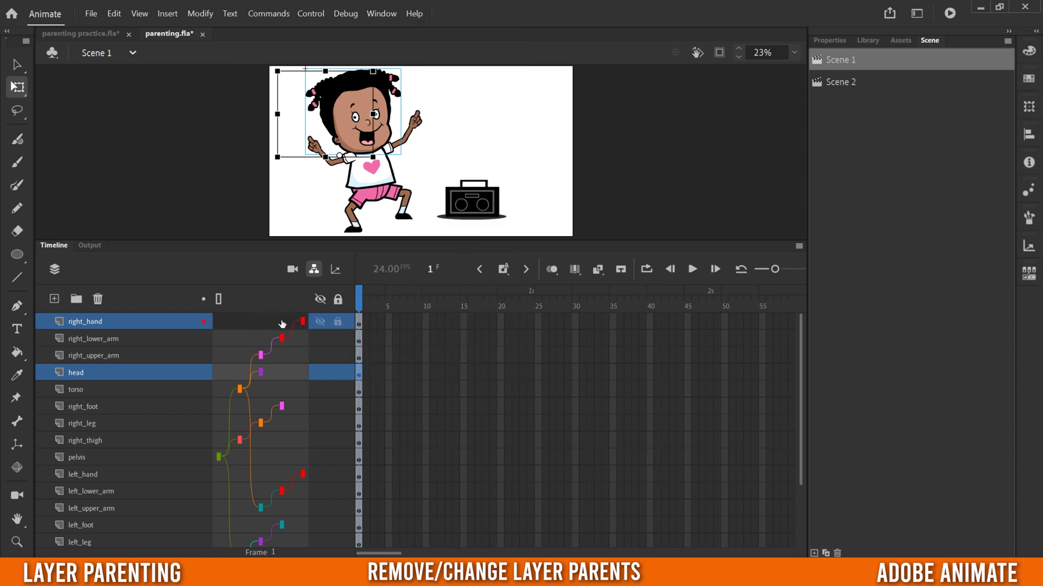
pyautogui.moveTo(279, 322); pyautogui.dragTo(274, 380)
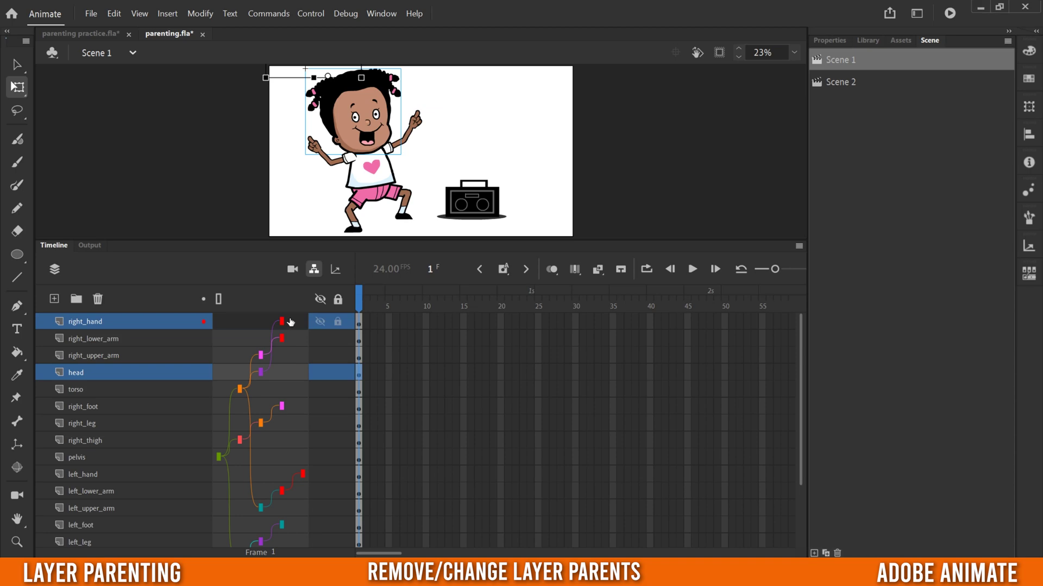
pyautogui.moveTo(316, 336); pyautogui.dragTo(293, 339)
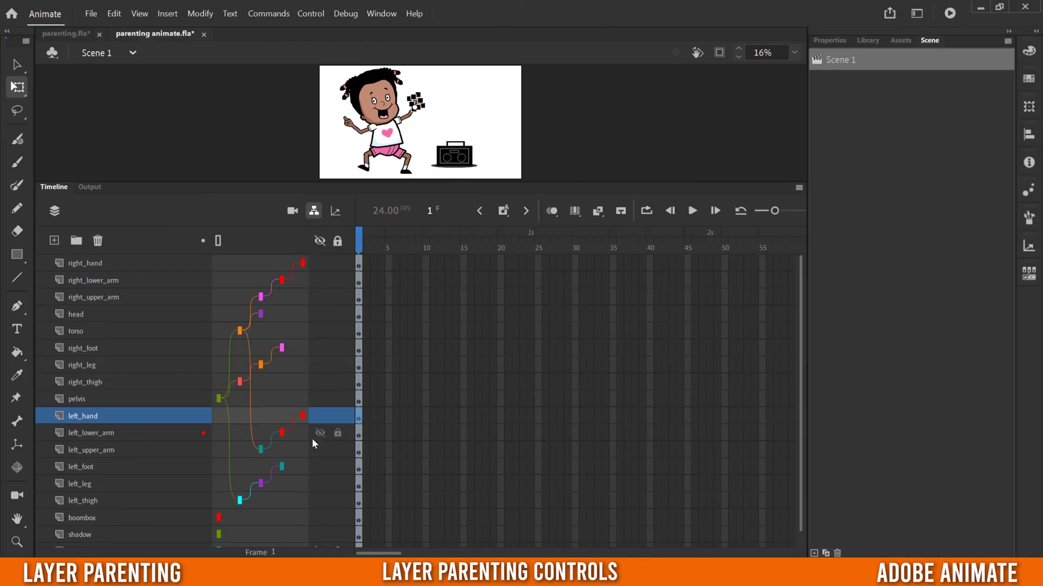
# Enlarge the stage area in the parenting animate.fla file and test rotating the pelvis and the torso
pyautogui.moveTo(392, 182); pyautogui.dragTo(440, 411)
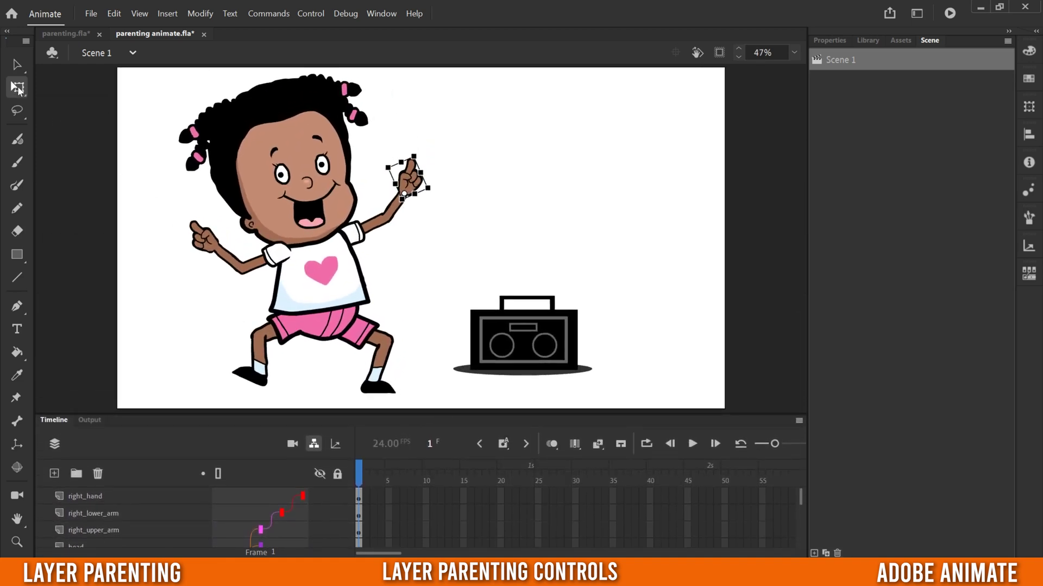
pyautogui.click(328, 328)
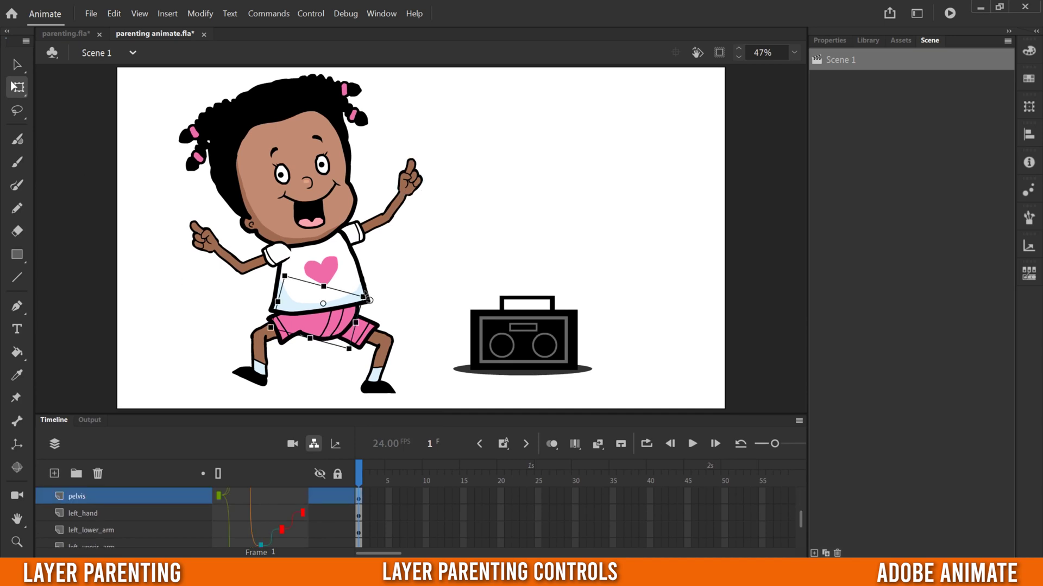
pyautogui.moveTo(369, 299)
pyautogui.mouseDown()
pyautogui.moveTo(361, 277)
pyautogui.moveTo(379, 309)
pyautogui.moveTo(379, 298)
pyautogui.mouseUp()
pyautogui.click(326, 261)
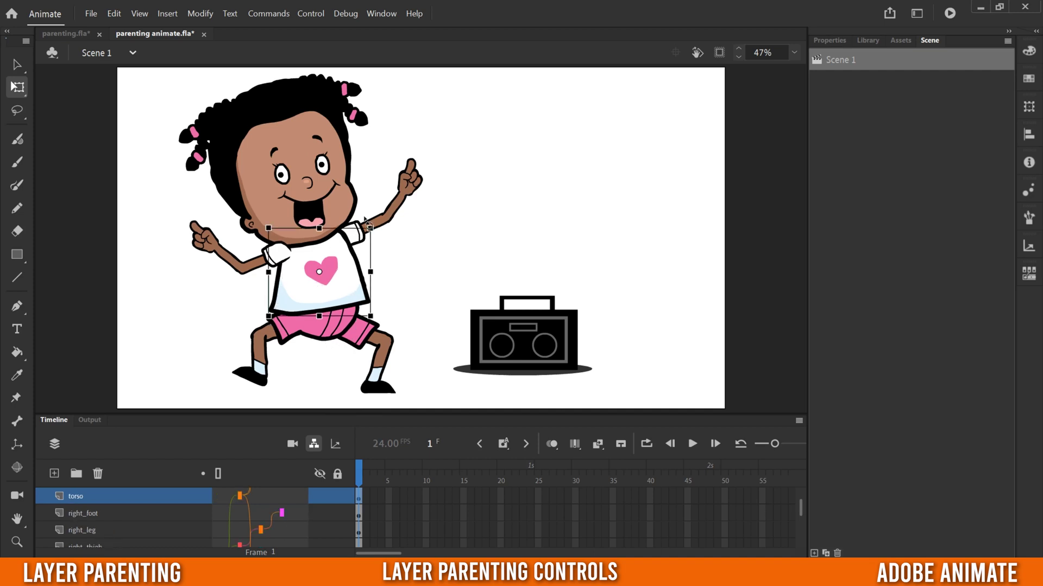
pyautogui.moveTo(368, 220)
pyautogui.mouseDown()
pyautogui.moveTo(386, 244)
pyautogui.moveTo(356, 215)
pyautogui.moveTo(387, 244)
pyautogui.moveTo(376, 225)
pyautogui.mouseUp()
# Check the torso's parenting links in the timeline, move the torso away from the pelvis and undo the move
pyautogui.moveTo(377, 413); pyautogui.dragTo(386, 279)
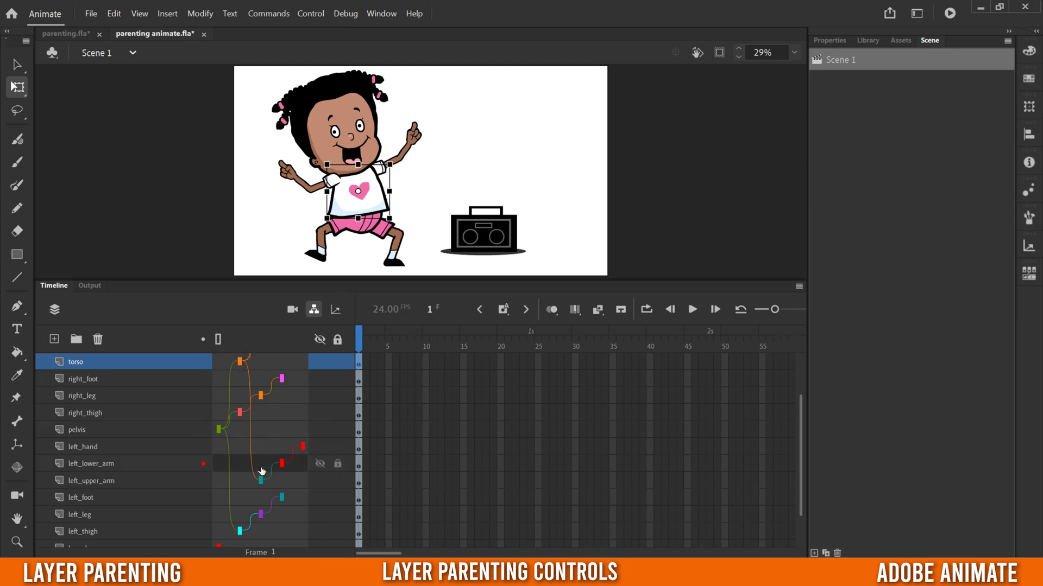
pyautogui.moveTo(326, 279); pyautogui.dragTo(326, 408)
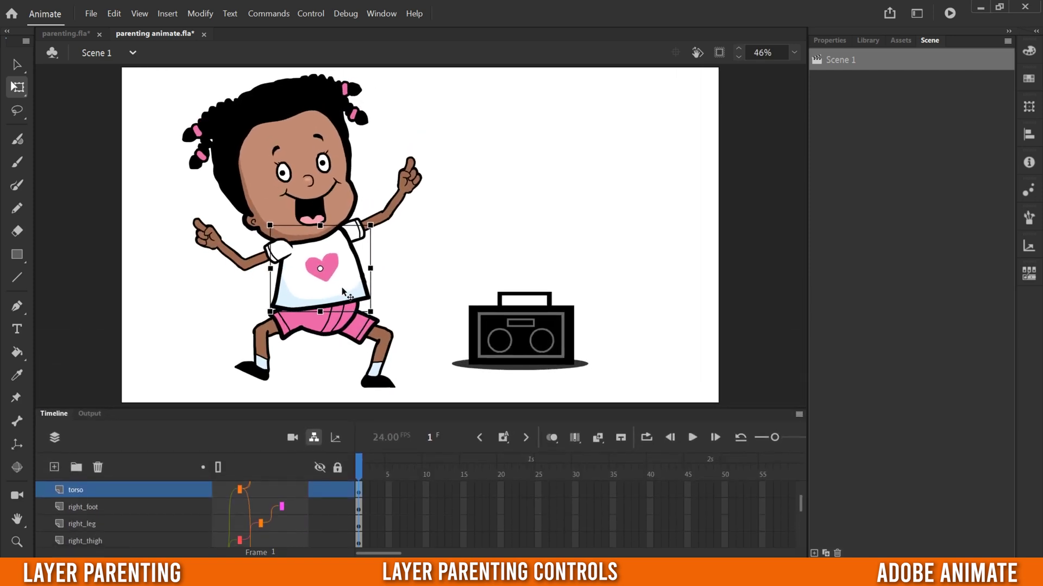
pyautogui.moveTo(342, 290); pyautogui.dragTo(279, 246)
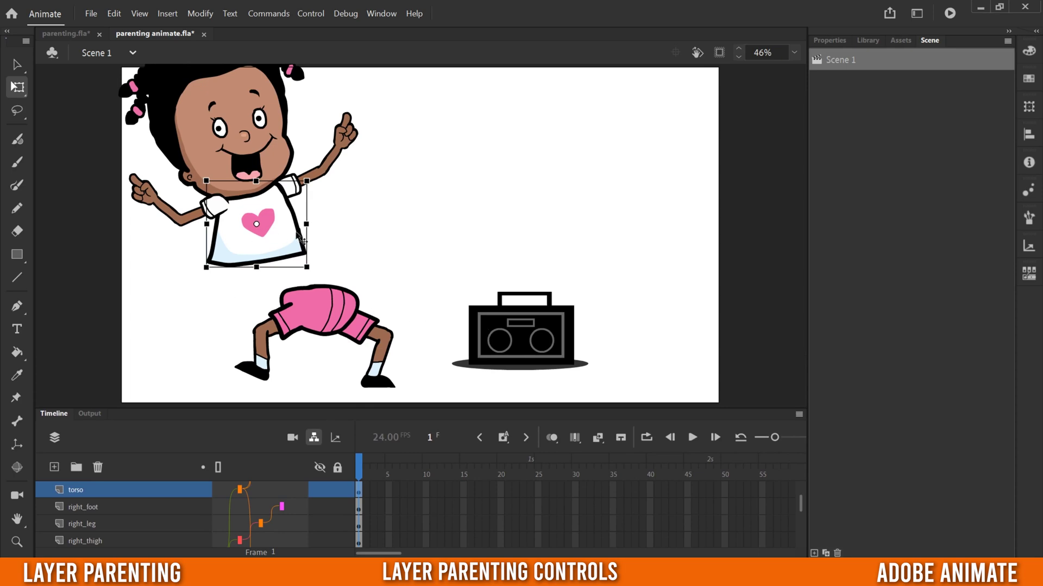
pyautogui.click(112, 14)
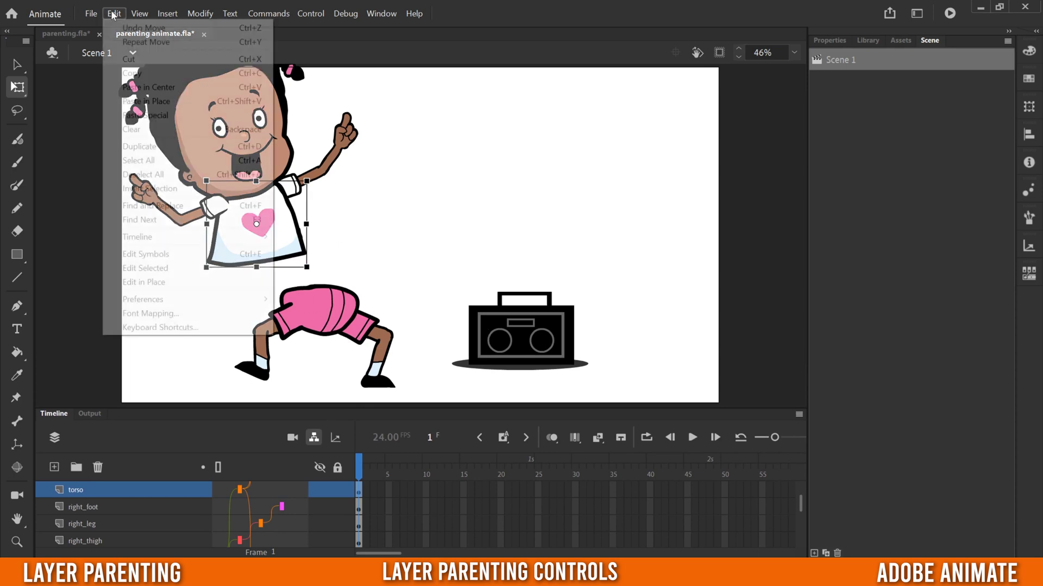
pyautogui.click(131, 33)
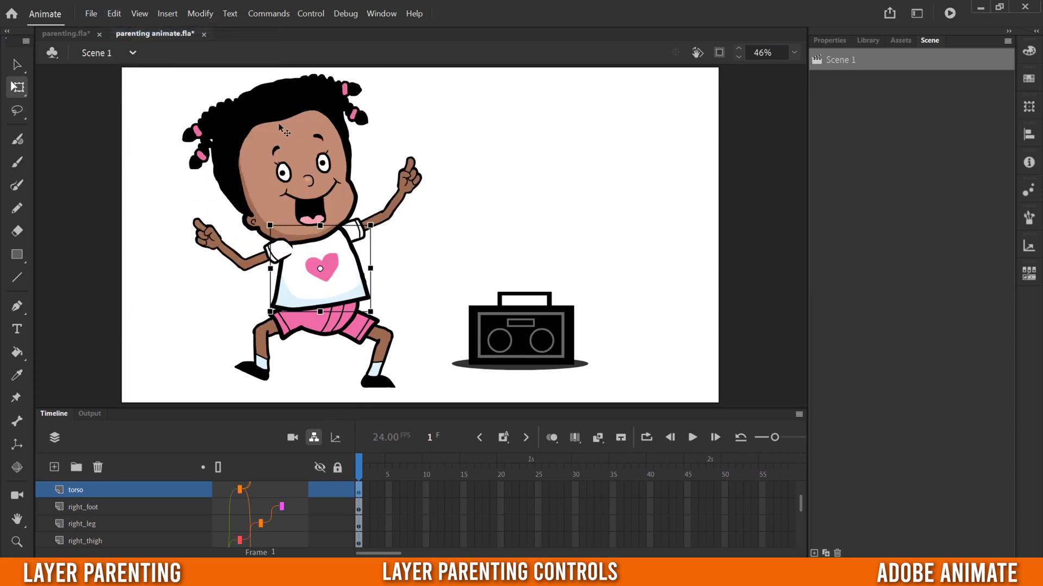
# Move the whole girl character slightly up and to the left by her pelvis
pyautogui.click(329, 329)
pyautogui.moveTo(328, 320)
pyautogui.mouseDown()
pyautogui.moveTo(365, 296)
pyautogui.moveTo(412, 296)
pyautogui.moveTo(261, 331)
pyautogui.moveTo(401, 320)
pyautogui.moveTo(321, 312)
pyautogui.mouseUp()
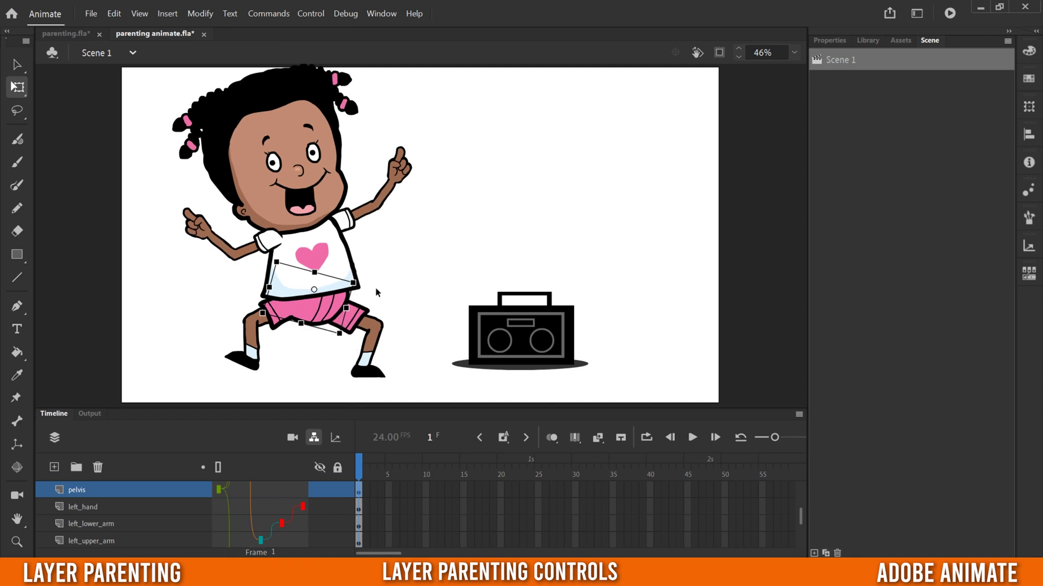
# Test rotating the left upper arm, the left leg and the right hand around their pivot points
pyautogui.click(351, 224)
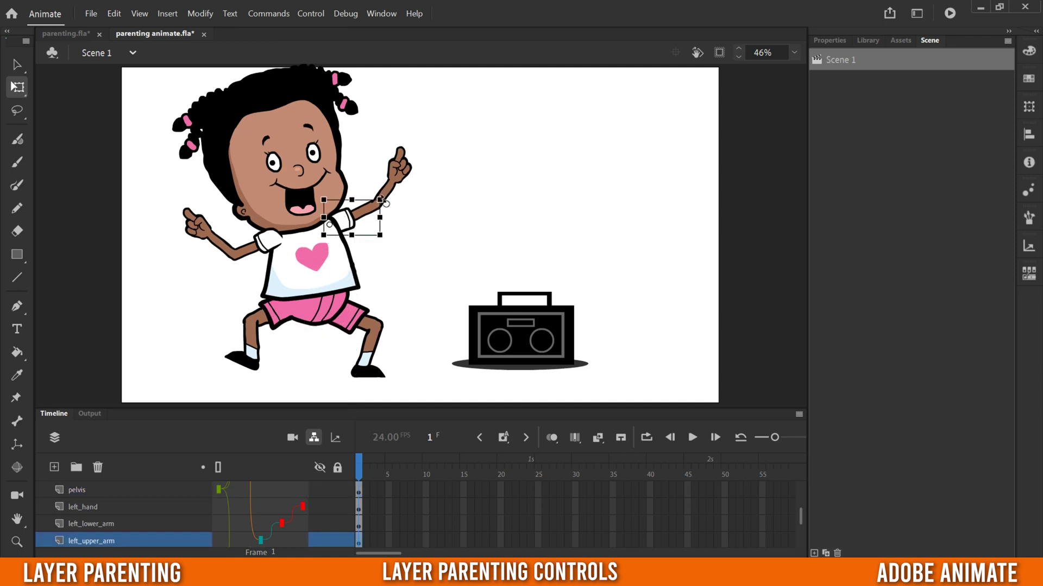
pyautogui.moveTo(383, 201)
pyautogui.mouseDown()
pyautogui.moveTo(392, 179)
pyautogui.moveTo(389, 197)
pyautogui.mouseUp()
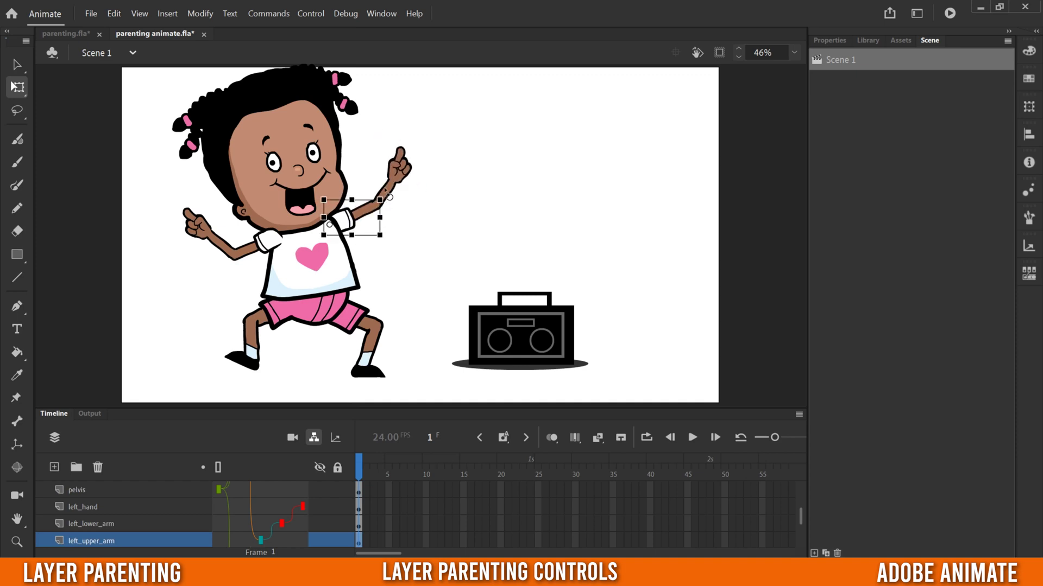
pyautogui.click(370, 353)
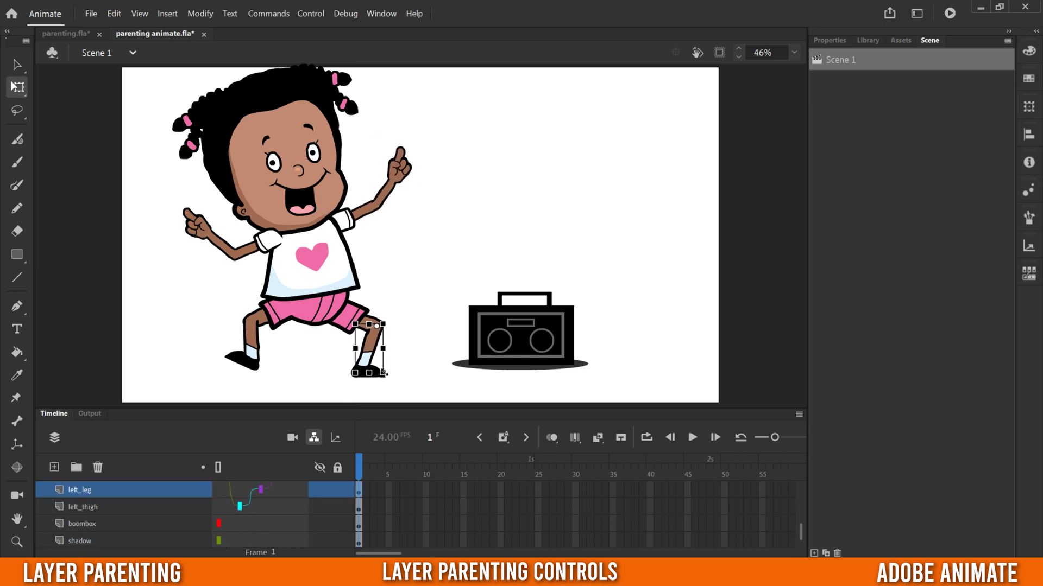
pyautogui.moveTo(389, 380)
pyautogui.mouseDown()
pyautogui.moveTo(361, 384)
pyautogui.moveTo(414, 372)
pyautogui.moveTo(395, 379)
pyautogui.mouseUp()
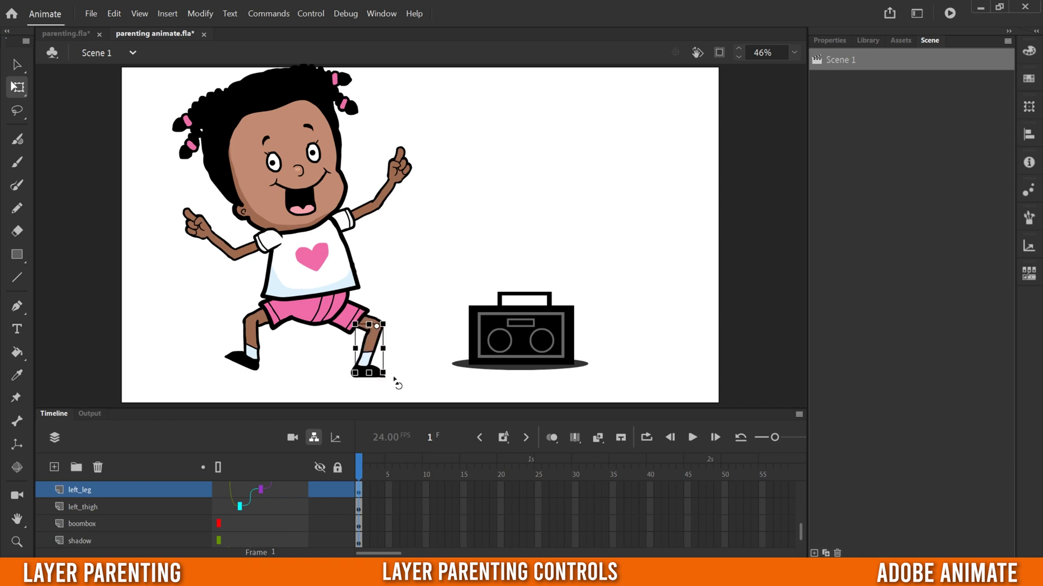
pyautogui.click(198, 230)
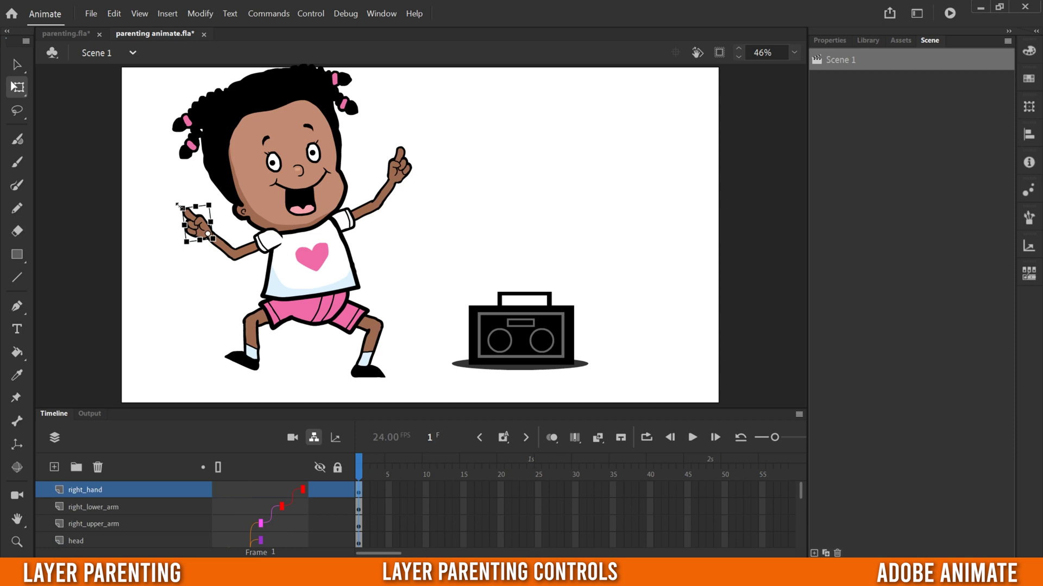
pyautogui.moveTo(181, 205)
pyautogui.mouseDown()
pyautogui.moveTo(175, 228)
pyautogui.moveTo(187, 202)
pyautogui.moveTo(174, 227)
pyautogui.moveTo(188, 211)
pyautogui.mouseUp()
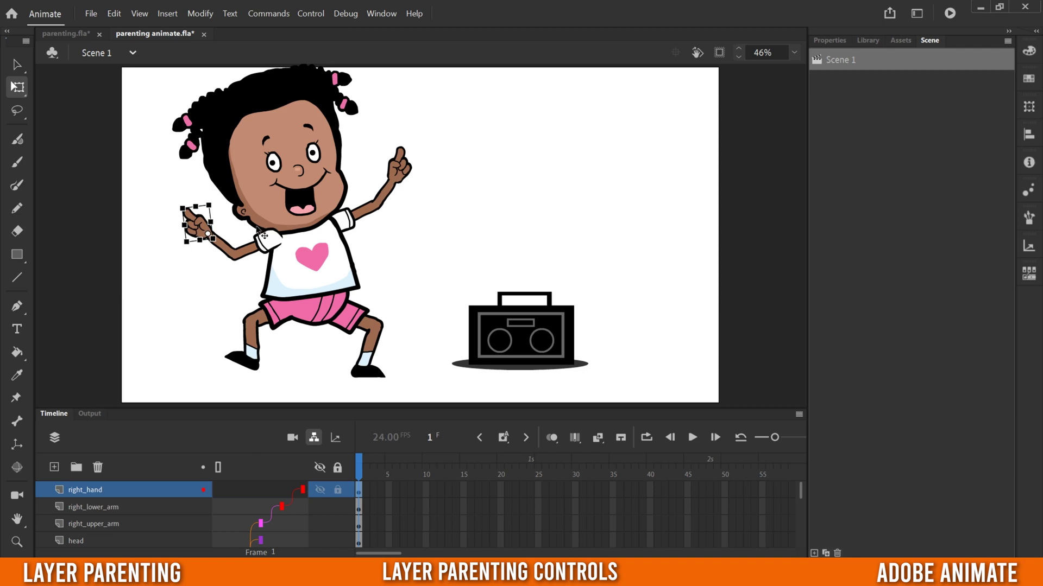
# Rotate the head slightly clockwise, move it off the torso and undo that move
pyautogui.click(279, 138)
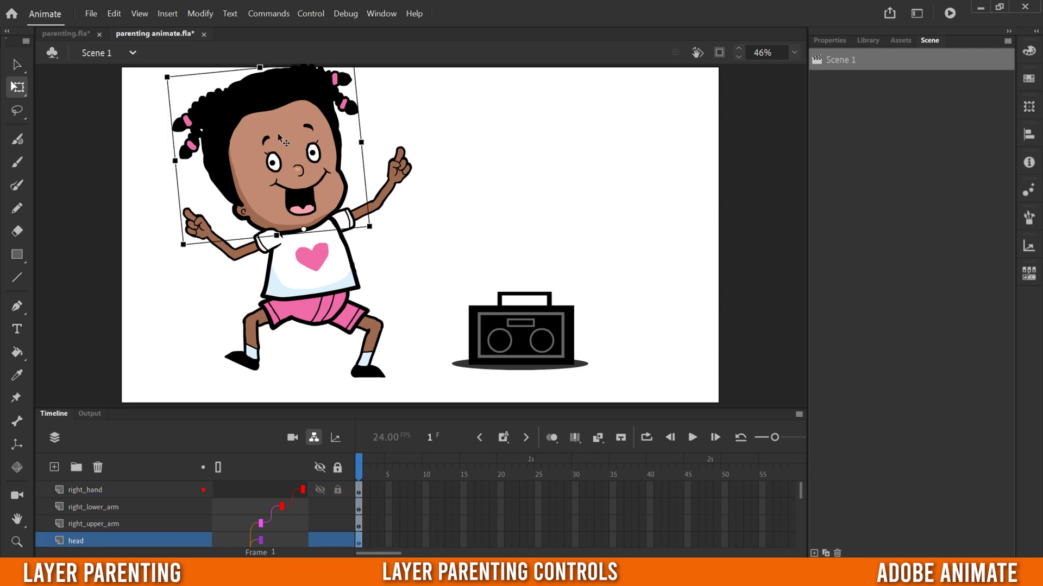
pyautogui.moveTo(168, 76)
pyautogui.mouseDown()
pyautogui.moveTo(223, 92)
pyautogui.moveTo(188, 76)
pyautogui.mouseUp()
pyautogui.moveTo(307, 122); pyautogui.dragTo(281, 94)
pyautogui.hotkey('alt', 'm')
pyautogui.click(114, 14)
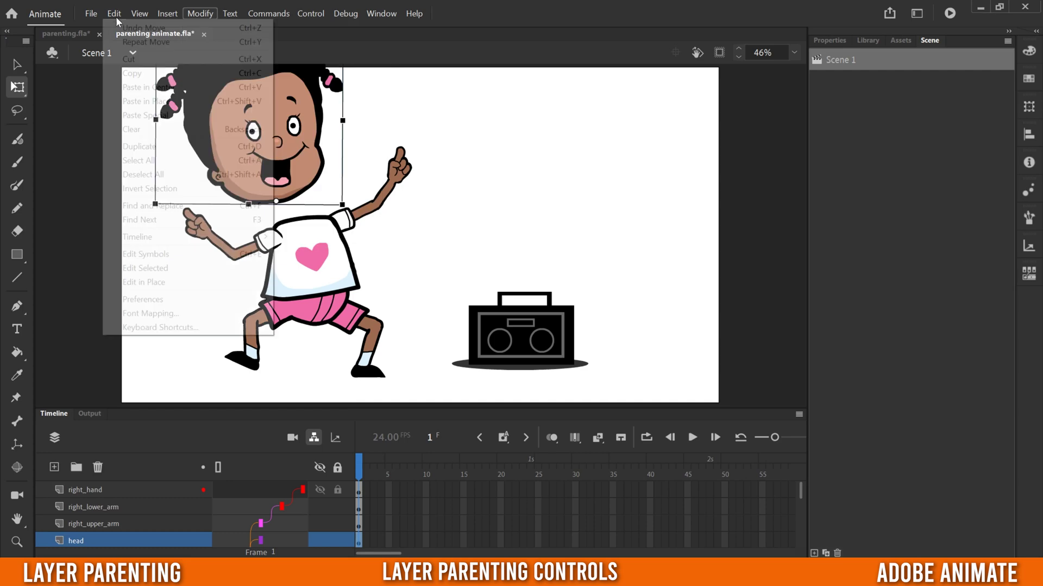
pyautogui.click(125, 27)
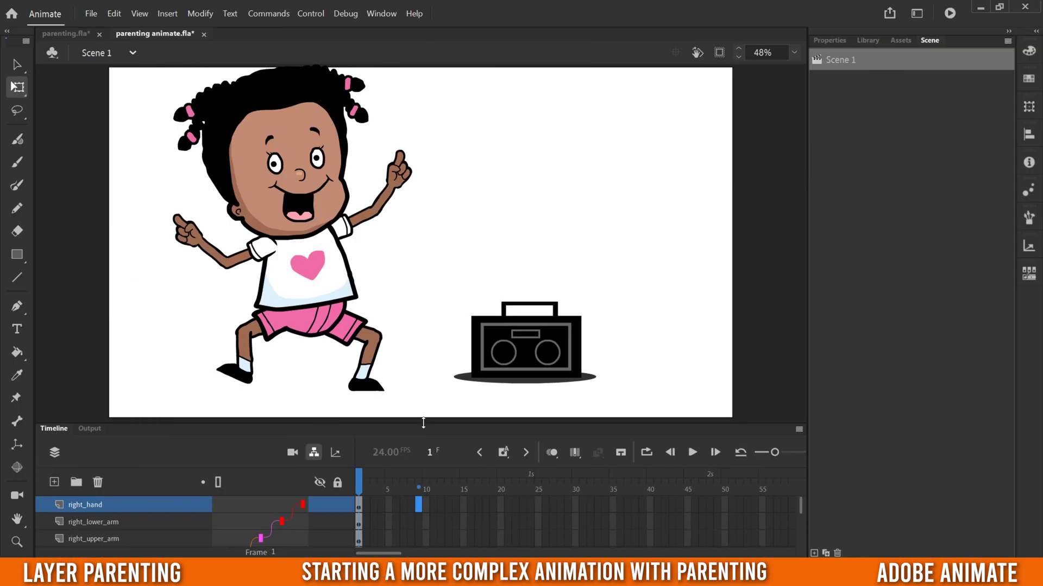
# Create classic tweens at frame 1 on all the girl's body-part layers, from right_hand to left_thigh
pyautogui.moveTo(424, 422); pyautogui.dragTo(456, 152)
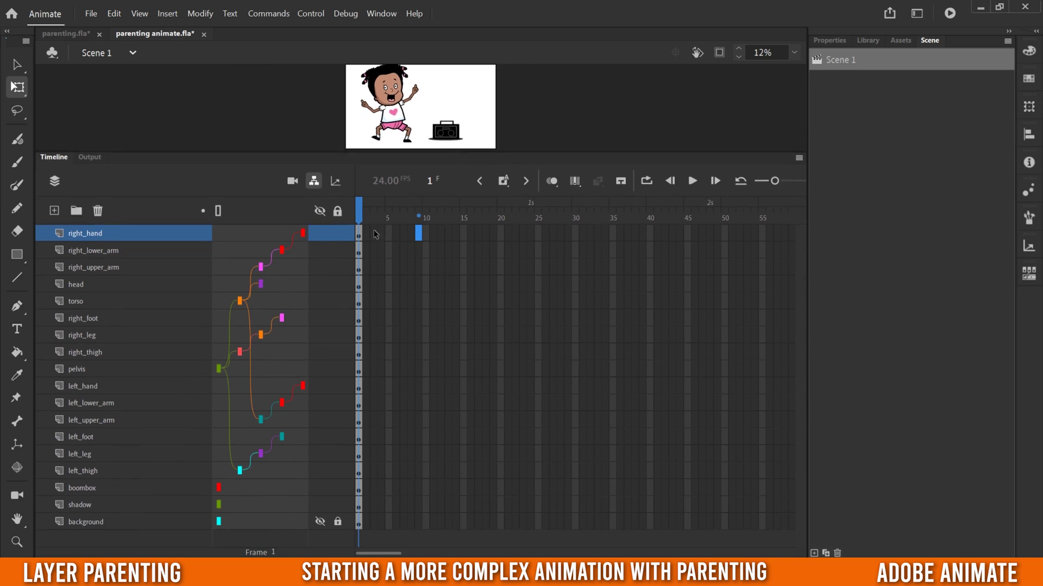
pyautogui.moveTo(359, 235); pyautogui.dragTo(358, 429)
pyautogui.moveTo(358, 471); pyautogui.dragTo(360, 471)
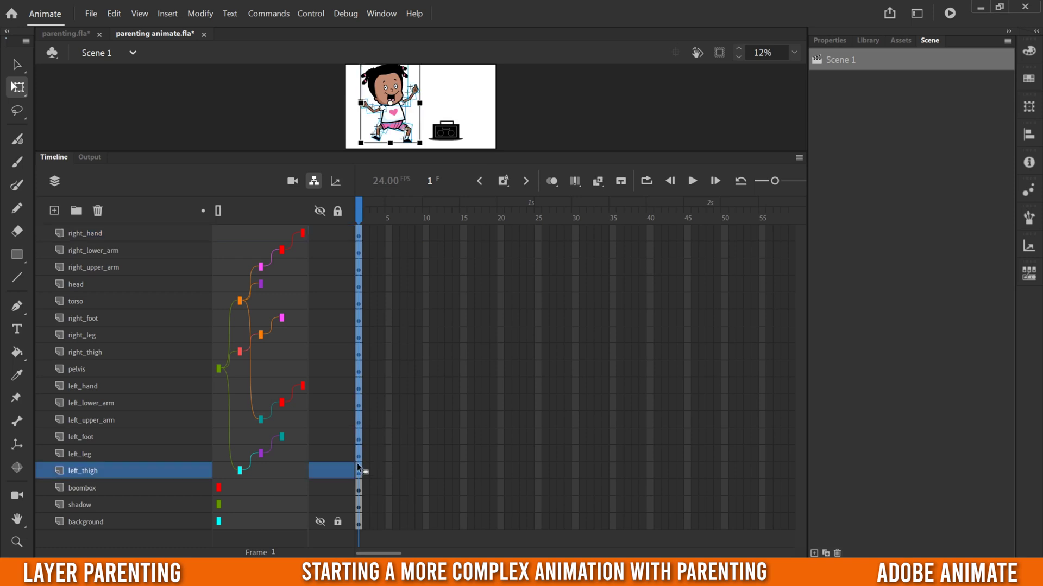
pyautogui.rightClick(361, 421)
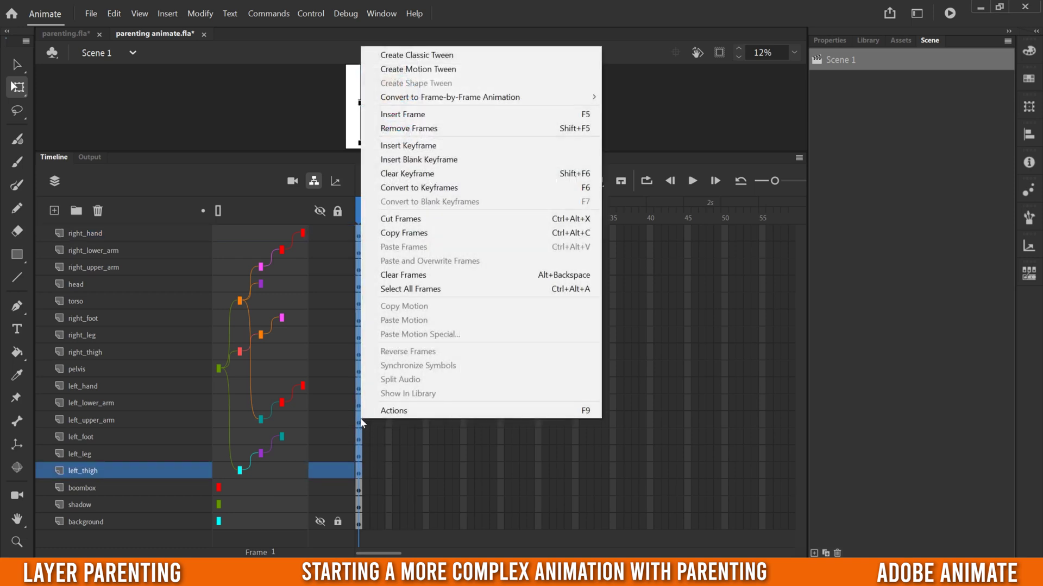
pyautogui.click(422, 56)
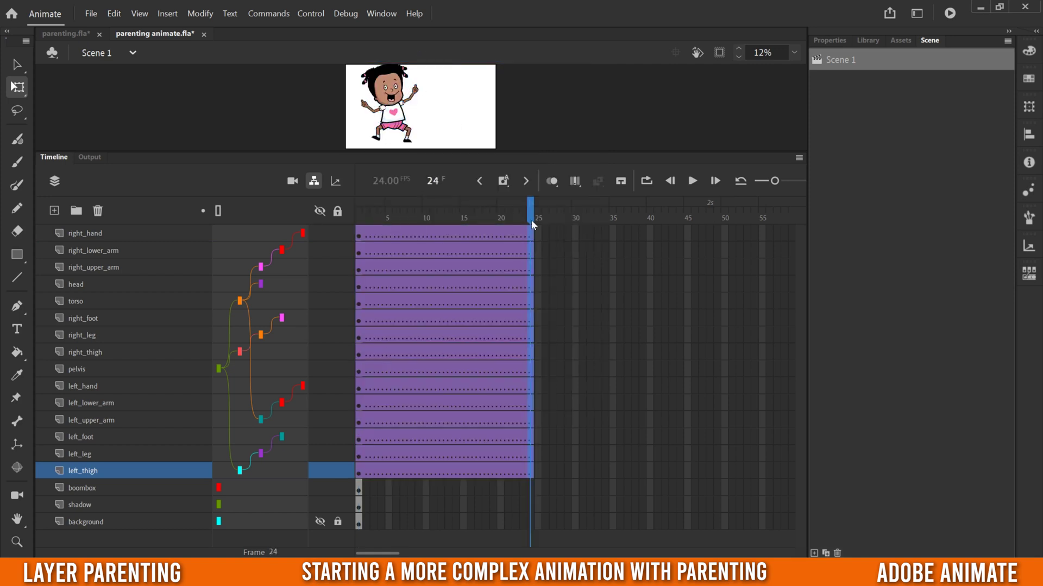
# Insert keyframes at frame 24 on the boombox and shadow layers
pyautogui.click(80, 489)
pyautogui.click(83, 504)
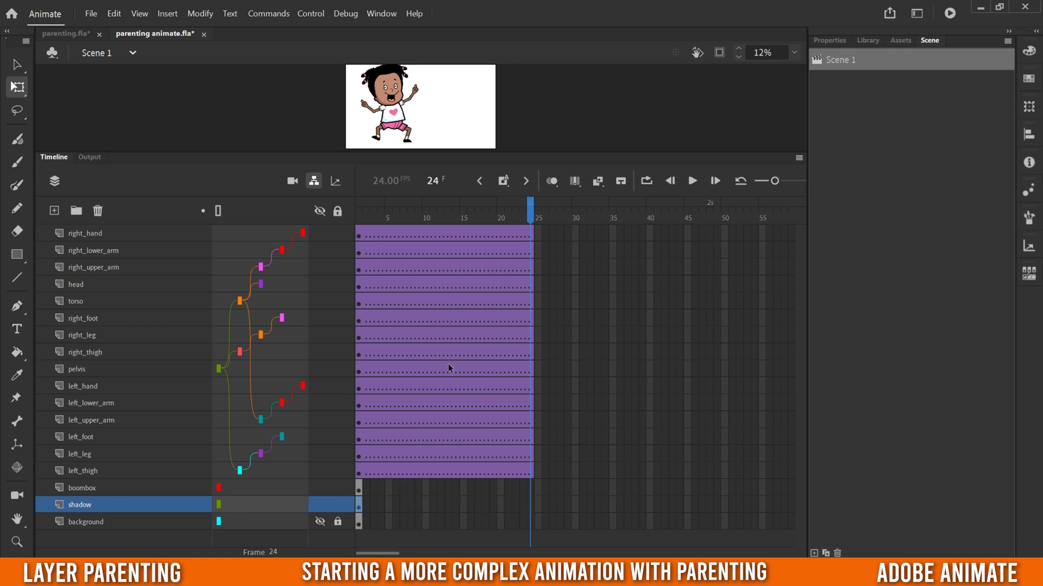
pyautogui.click(531, 488)
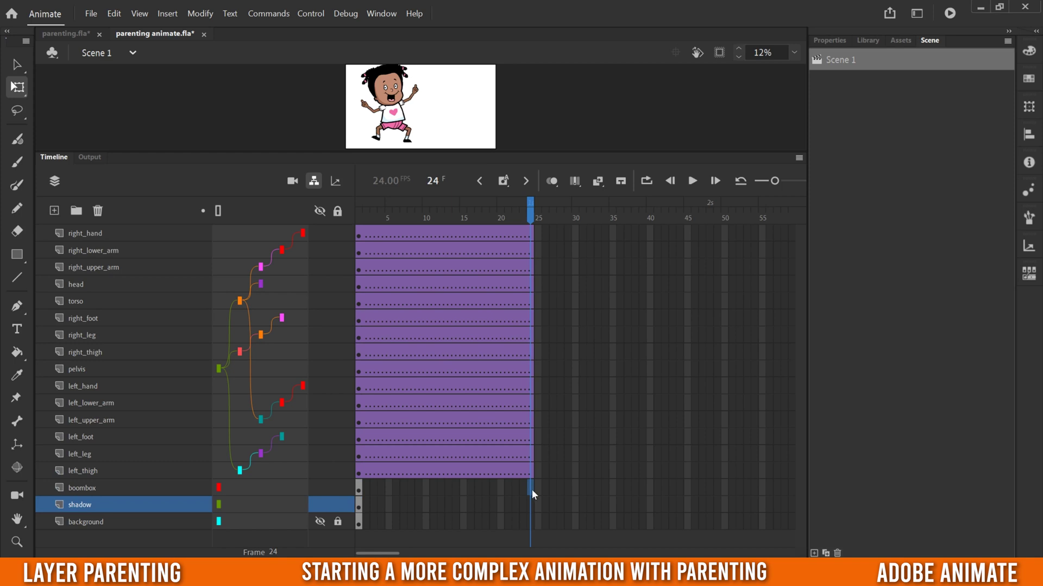
pyautogui.rightClick(531, 506)
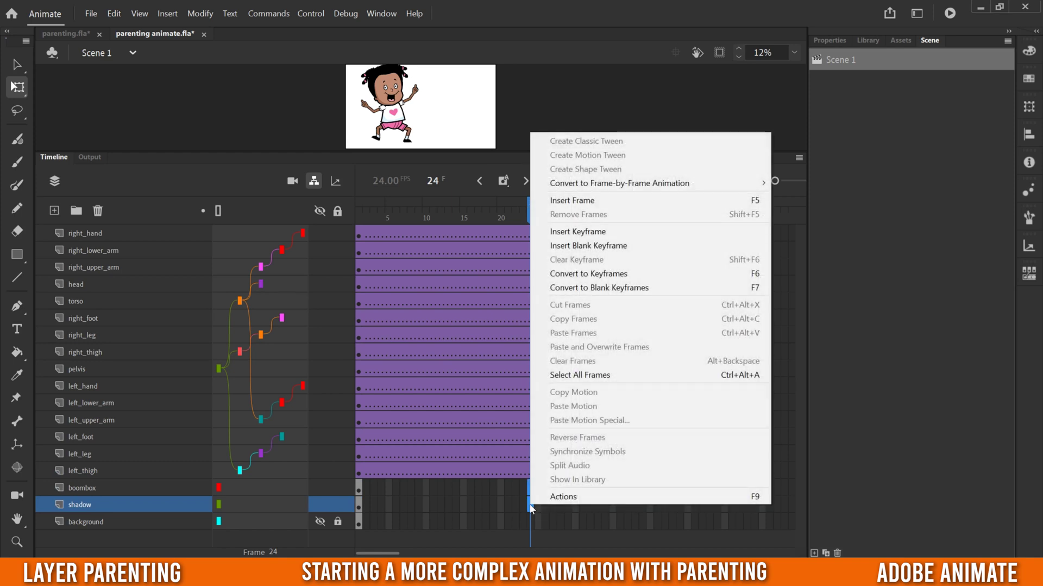
pyautogui.click(591, 232)
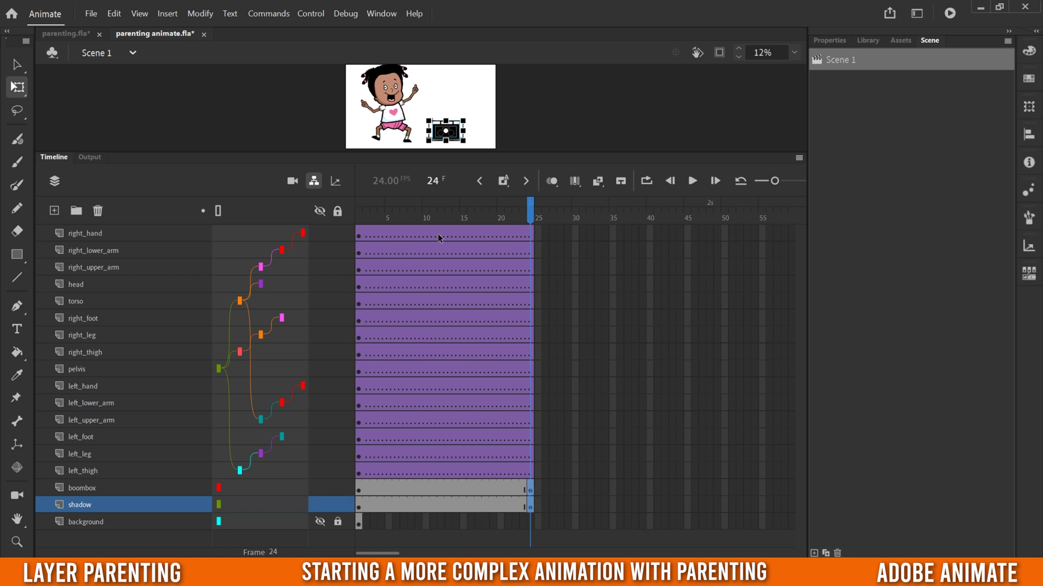
# Return to frame 1 and select the torso and head in turn to check their parented layers
pyautogui.moveTo(494, 217); pyautogui.dragTo(358, 213)
pyautogui.moveTo(410, 154); pyautogui.dragTo(409, 383)
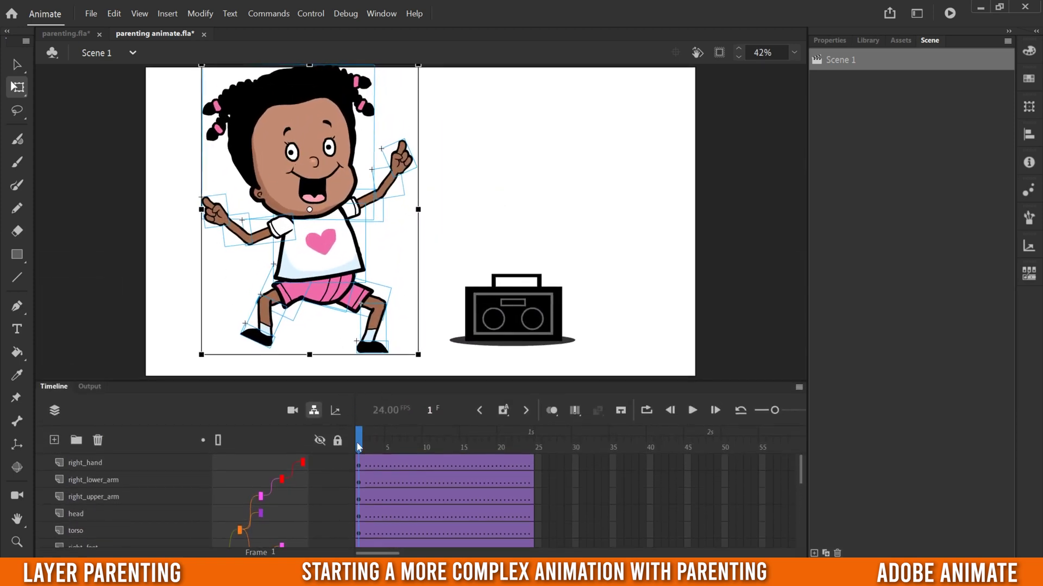
pyautogui.moveTo(359, 445)
pyautogui.mouseDown()
pyautogui.moveTo(385, 446)
pyautogui.moveTo(350, 446)
pyautogui.mouseUp()
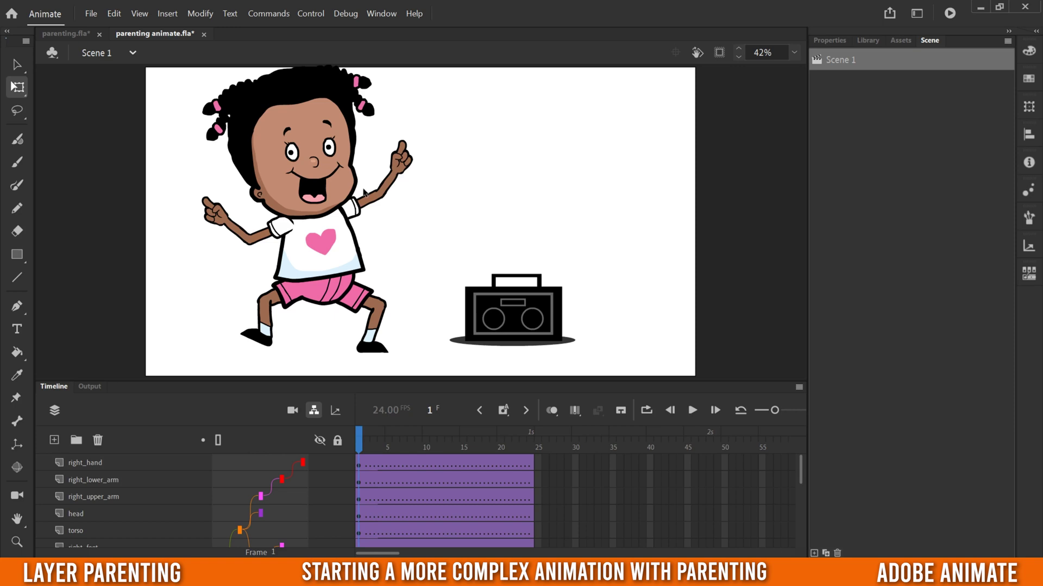
pyautogui.click(320, 265)
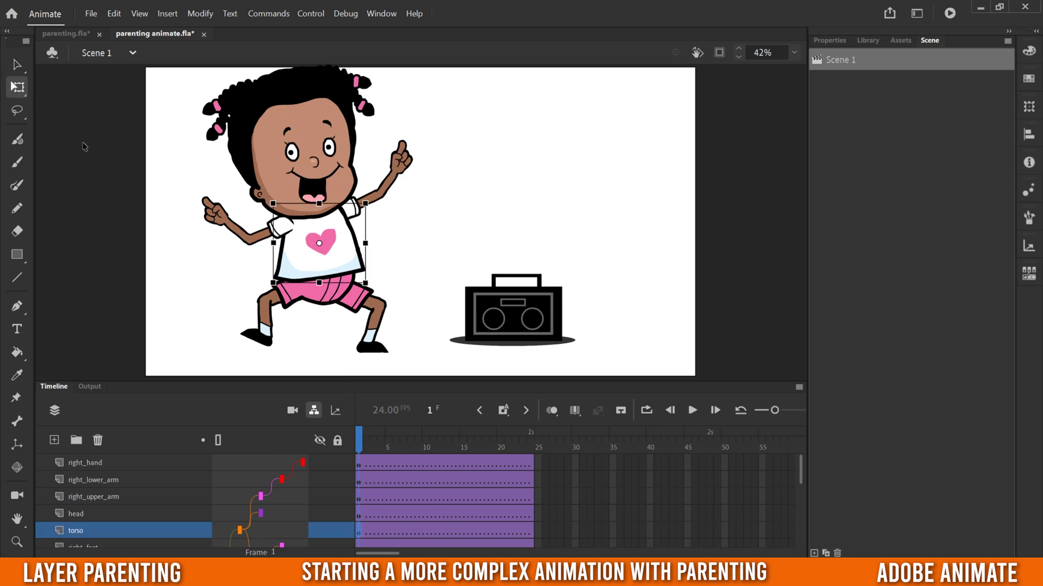
pyautogui.click(311, 164)
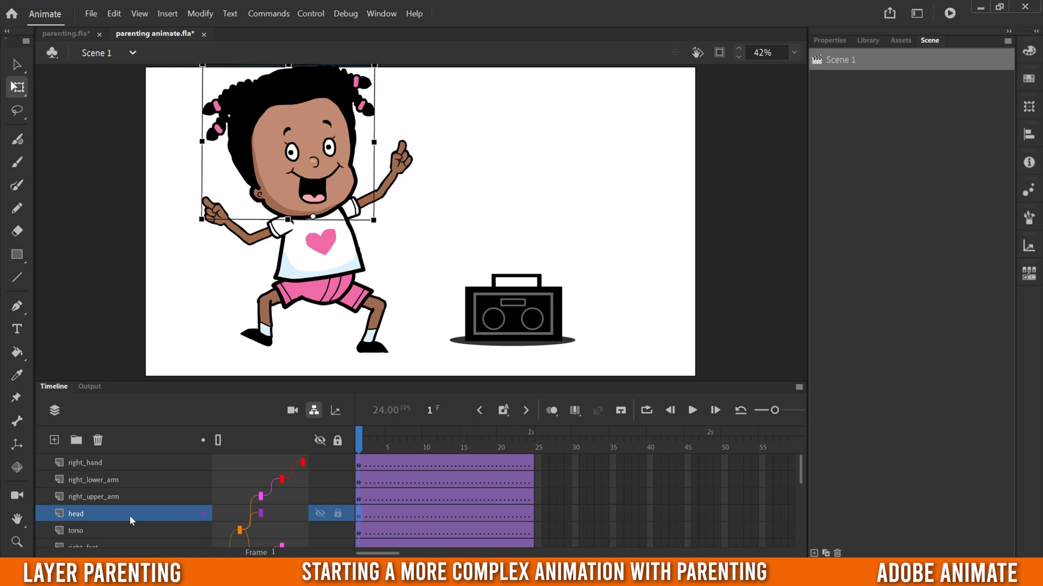
pyautogui.click(308, 256)
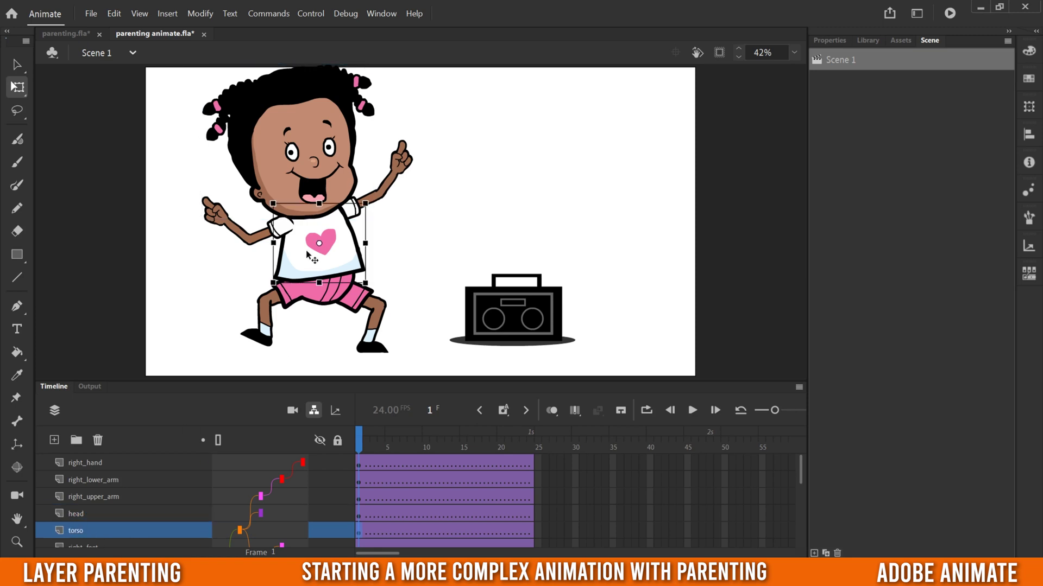
# Check the right arm's linked parts and rotate the right upper arm downward around the shoulder at frame 1
pyautogui.click(259, 242)
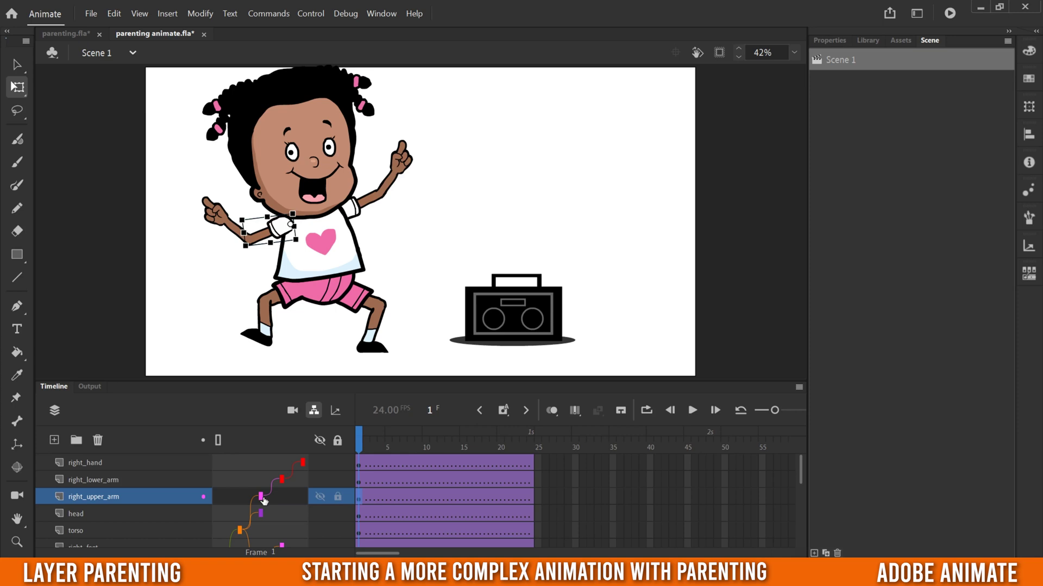
pyautogui.click(359, 482)
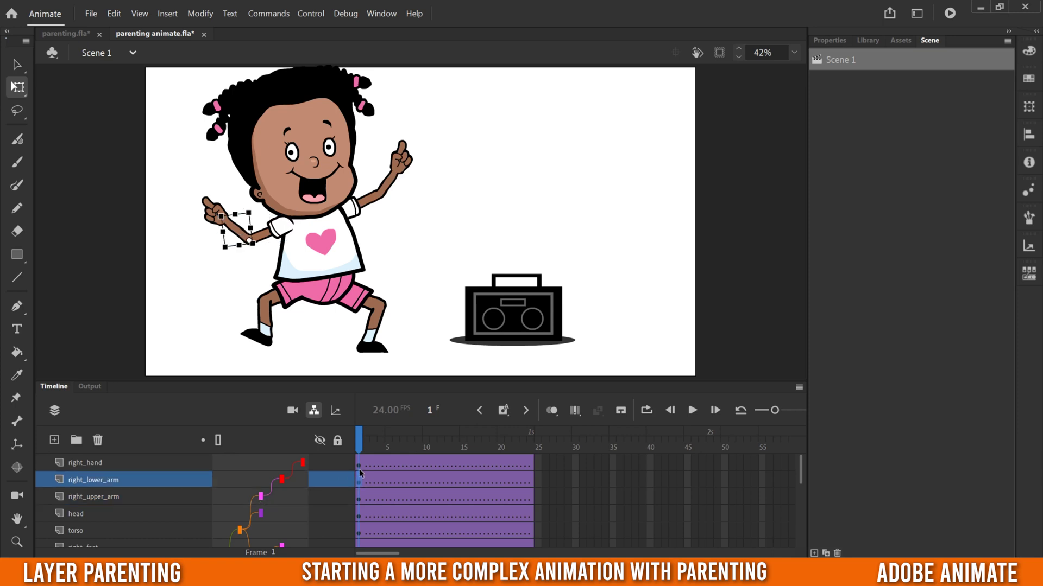
pyautogui.click(359, 466)
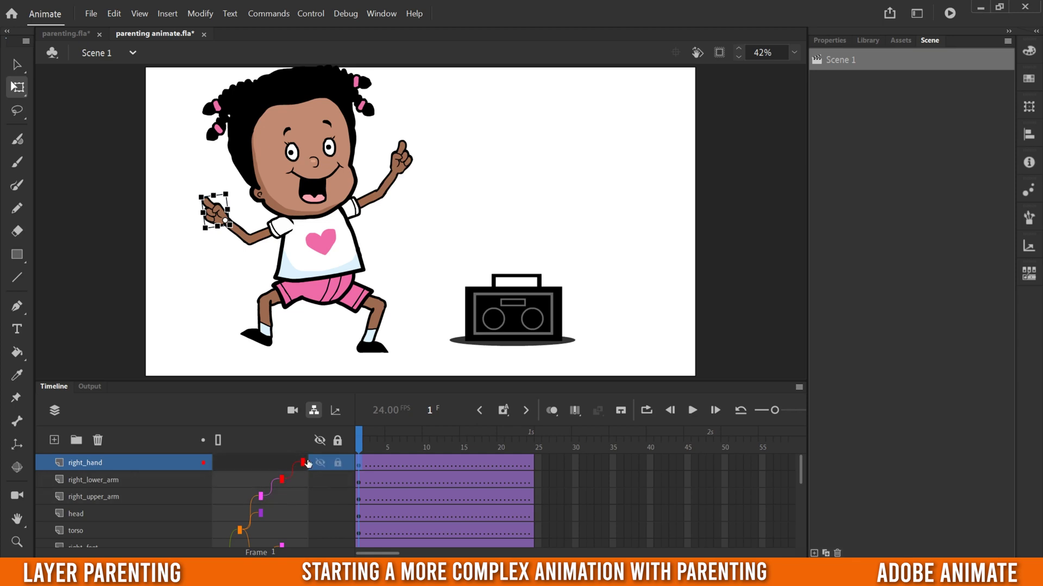
pyautogui.click(359, 500)
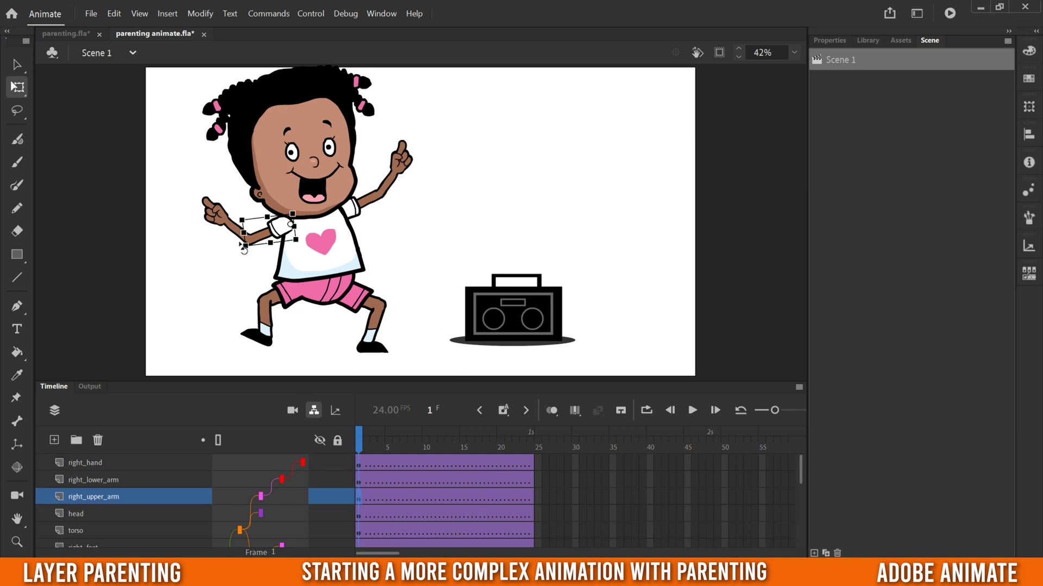
pyautogui.moveTo(245, 247); pyautogui.dragTo(262, 265)
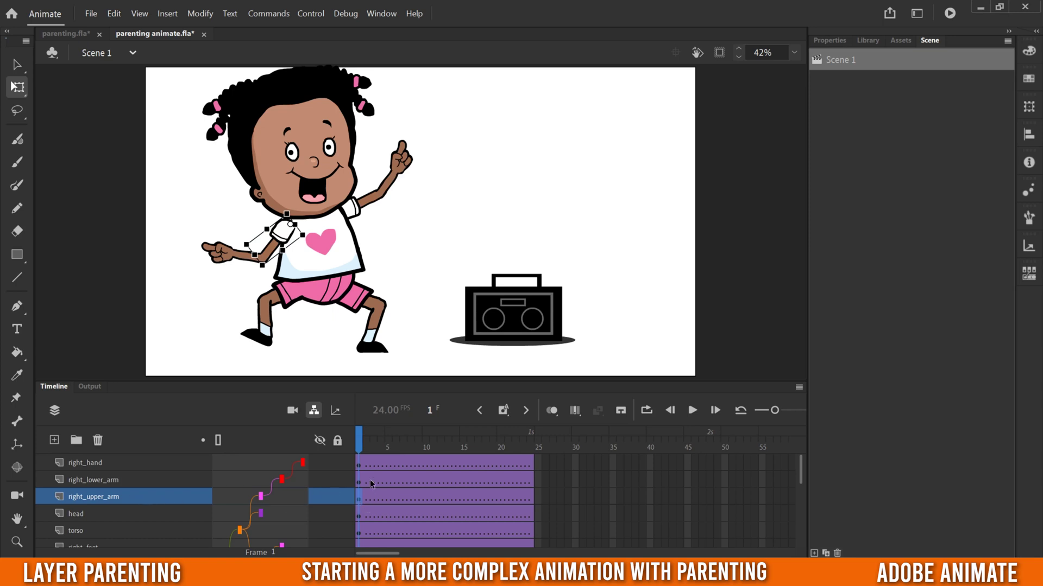
# Insert keyframes at frame 5 on all the girl's body-part layers, from right_upper_arm's chain through left_thigh
pyautogui.moveTo(404, 380); pyautogui.dragTo(404, 196)
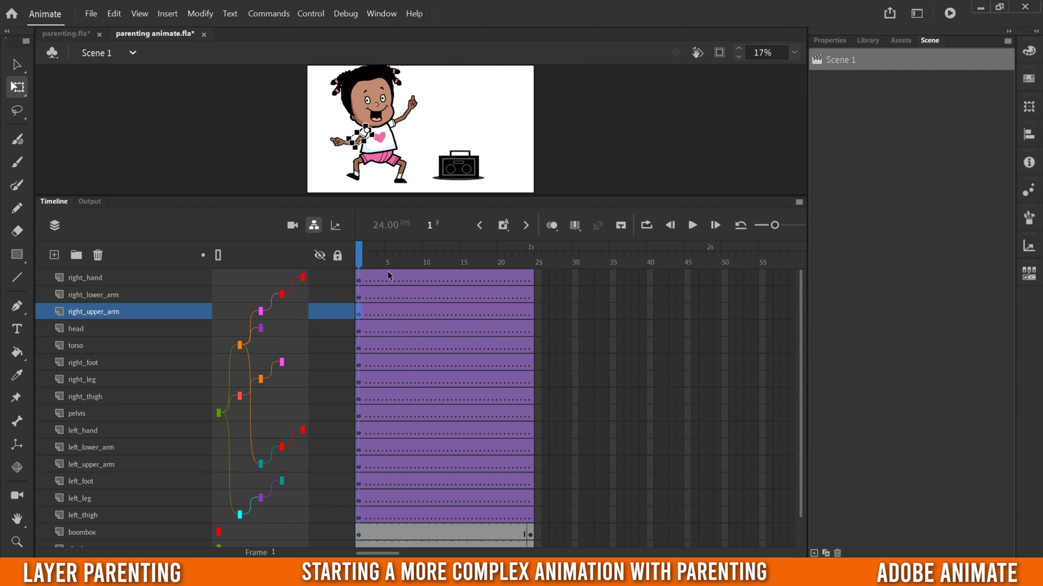
pyautogui.click(388, 315)
pyautogui.click(389, 520)
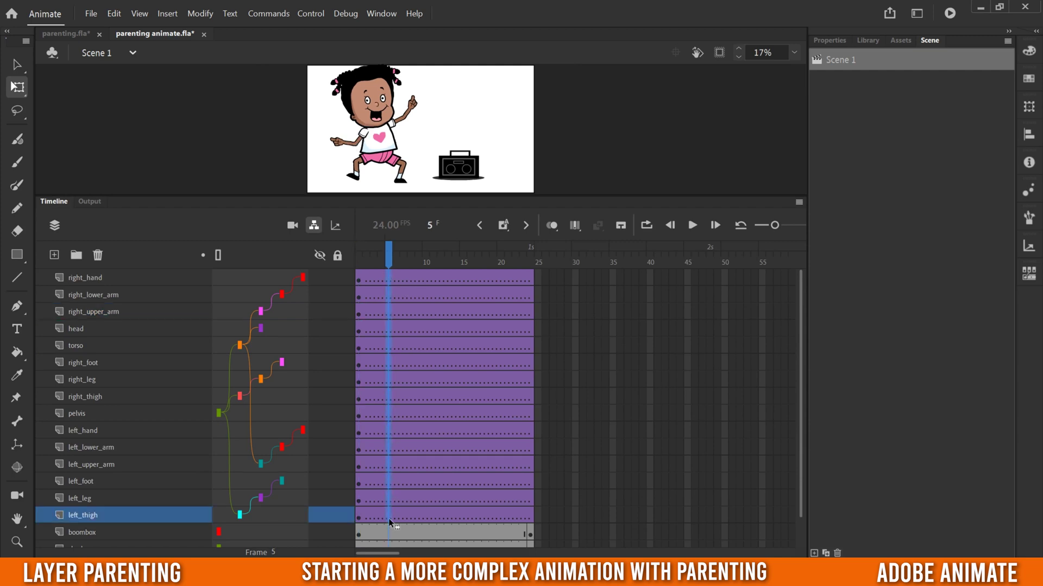
pyautogui.rightClick(389, 520)
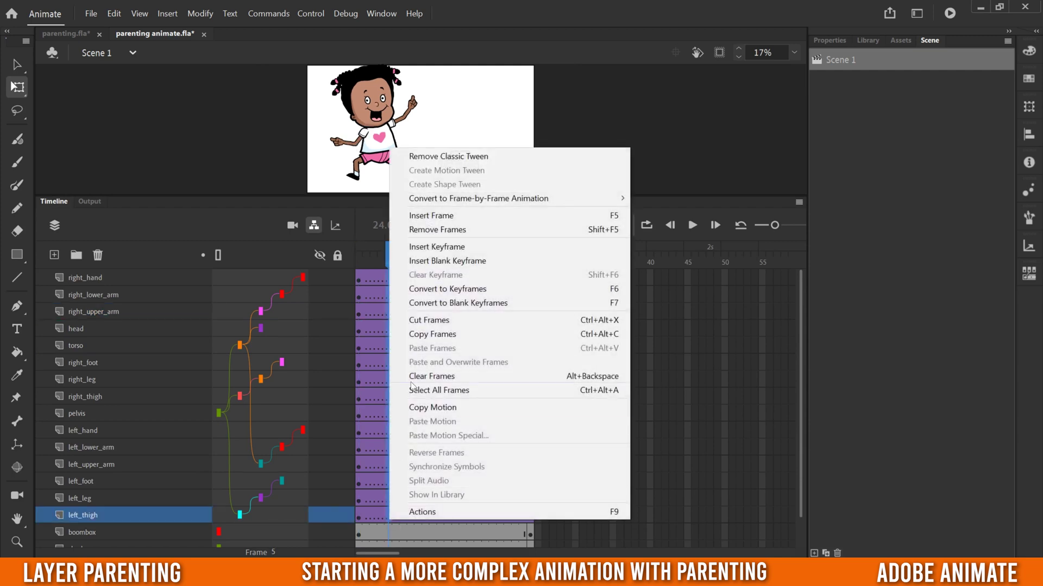
pyautogui.click(448, 247)
pyautogui.moveTo(412, 198); pyautogui.dragTo(413, 421)
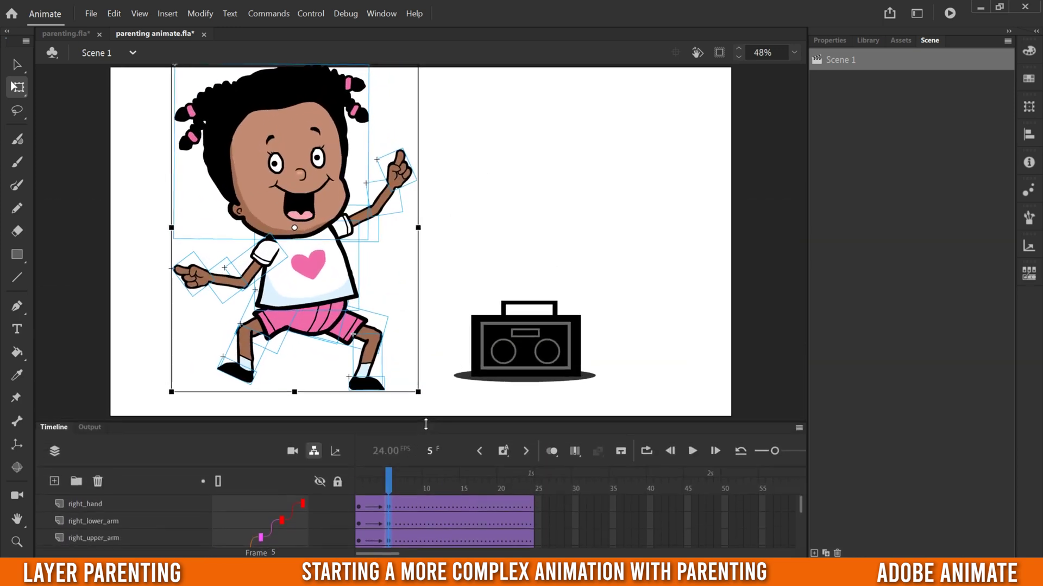
# At frame 5, rotate the right upper arm upward and swing the right lower arm slightly outward
pyautogui.click(439, 508)
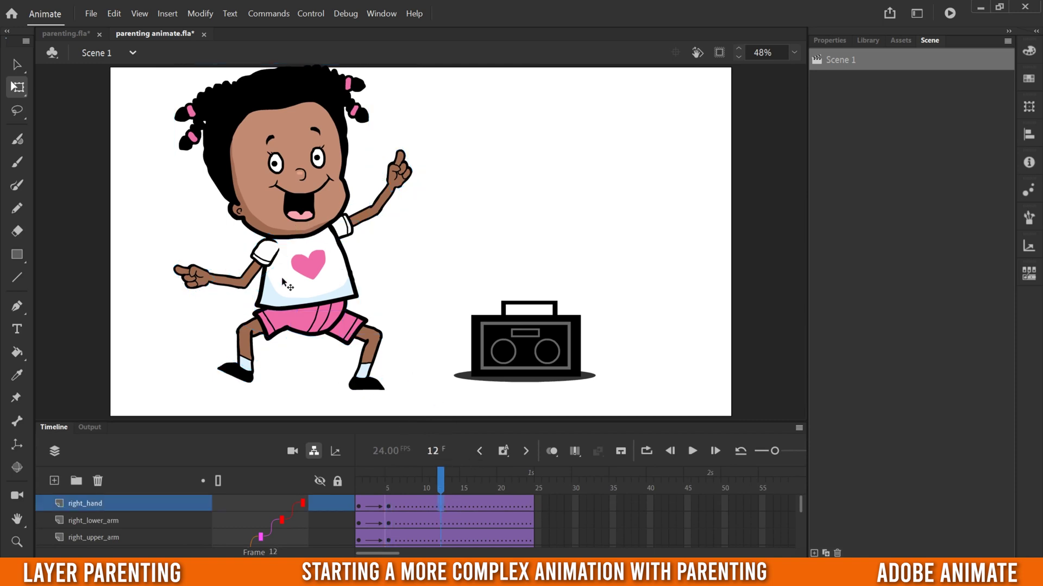
pyautogui.click(358, 507)
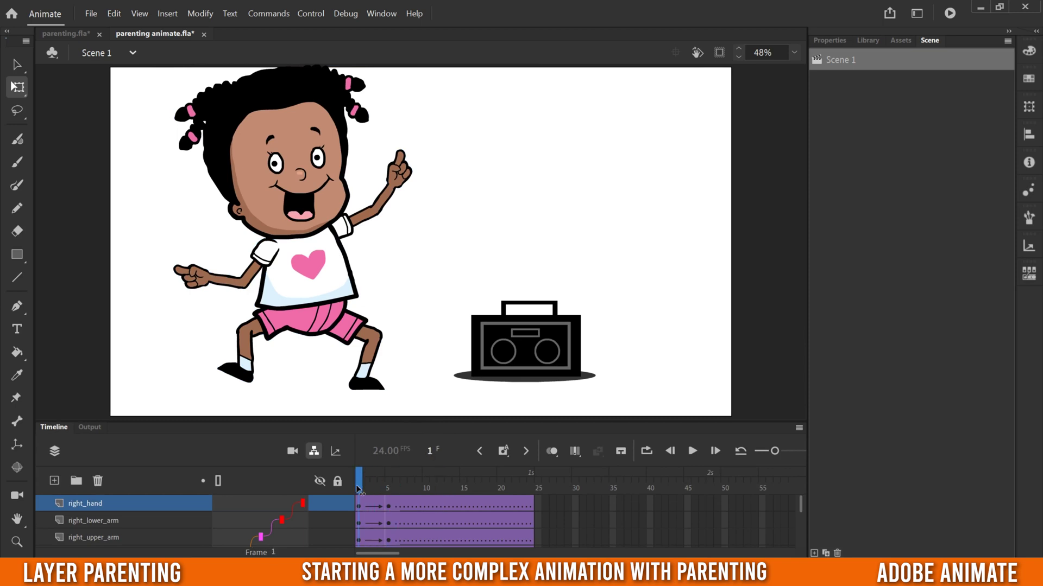
pyautogui.moveTo(358, 491); pyautogui.dragTo(389, 485)
pyautogui.click(257, 276)
pyautogui.moveTo(224, 264); pyautogui.dragTo(217, 227)
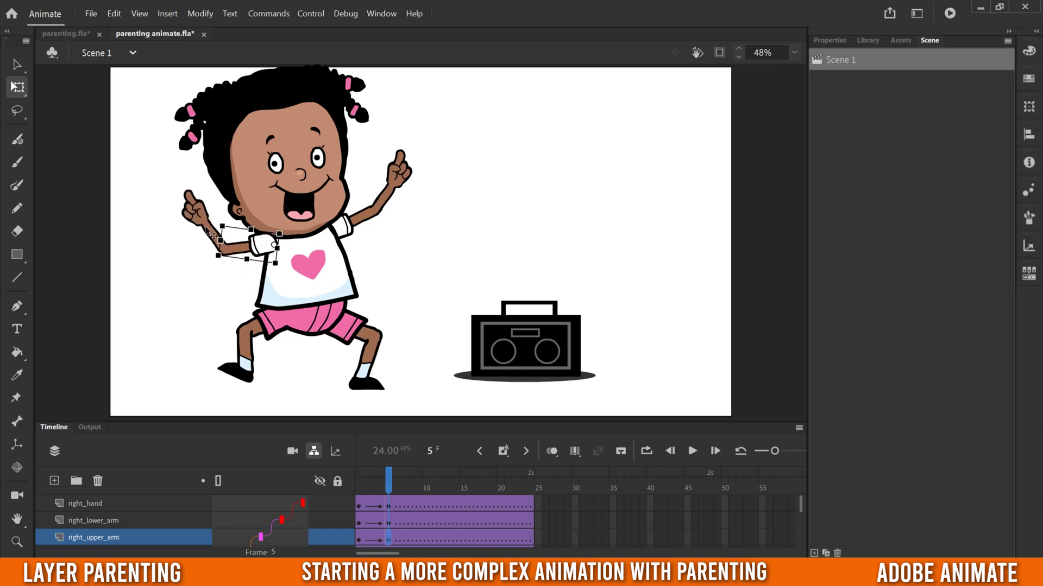
pyautogui.click(210, 232)
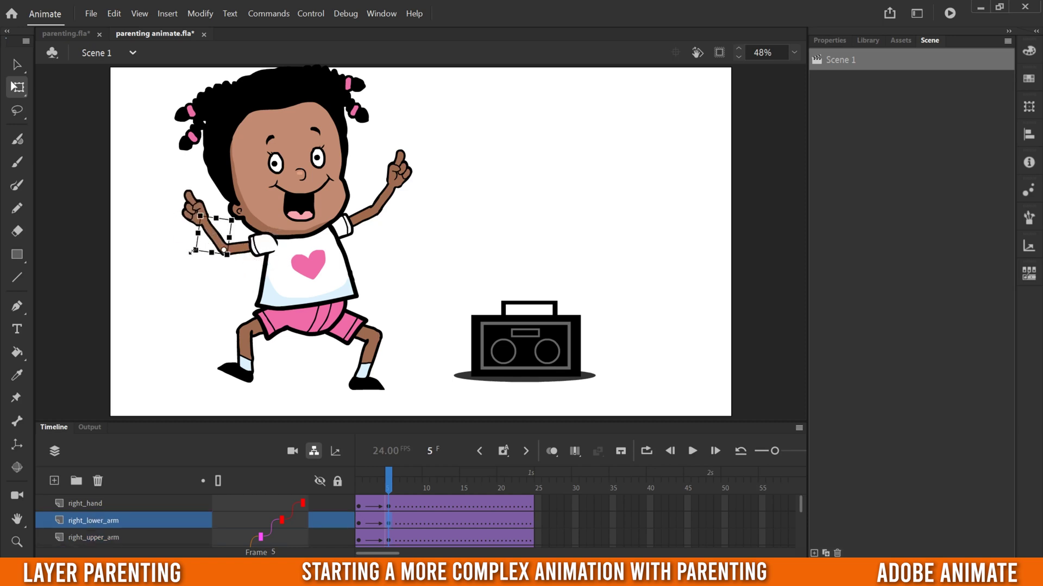
pyautogui.moveTo(191, 253); pyautogui.dragTo(188, 260)
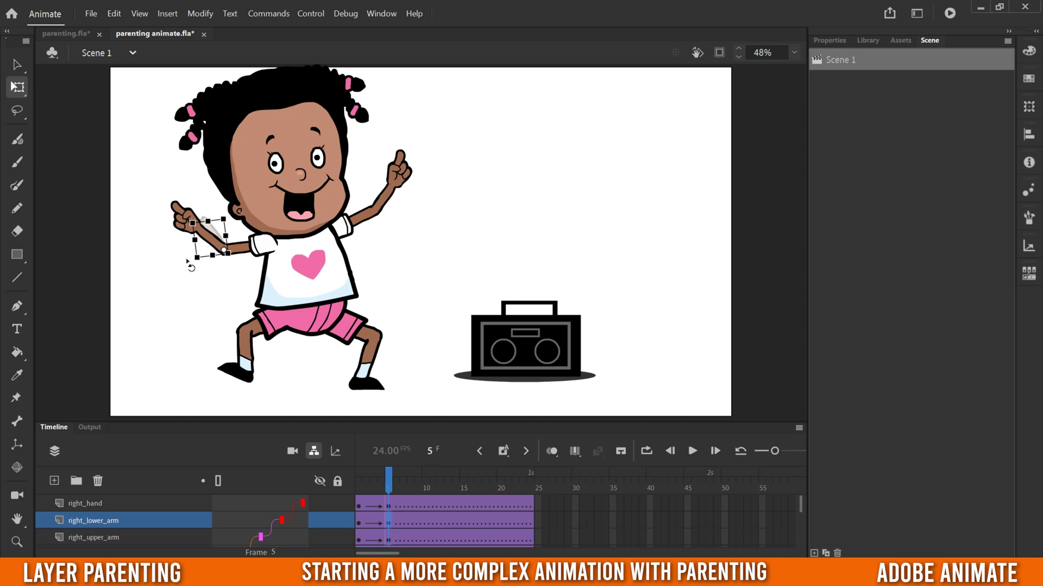
pyautogui.click(361, 219)
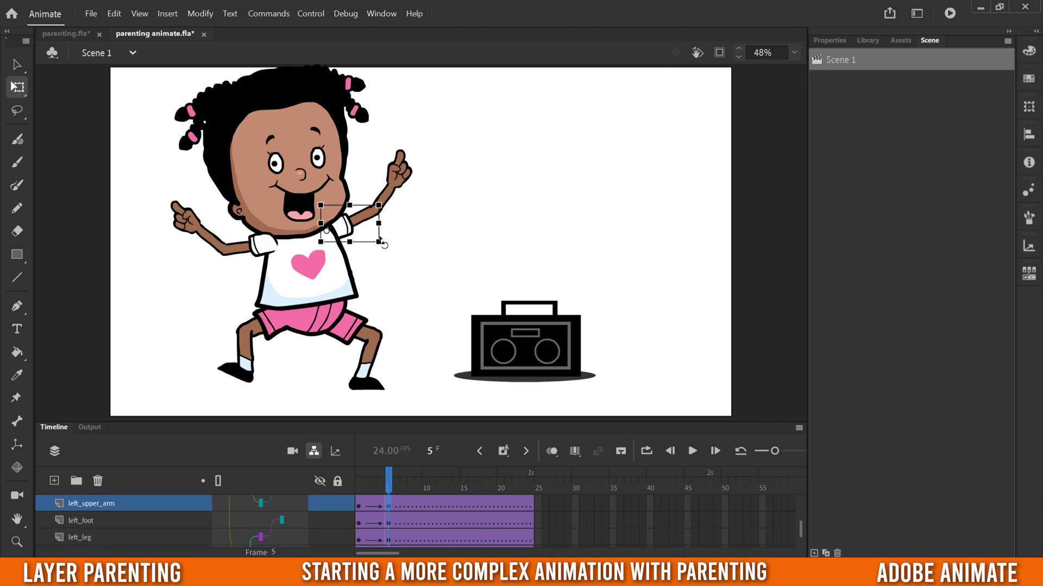
pyautogui.moveTo(379, 237); pyautogui.dragTo(381, 265)
pyautogui.click(114, 14)
pyautogui.click(142, 28)
# At frame 5, rotate the left upper arm downward and turn the left hand slightly clockwise
pyautogui.moveTo(383, 251); pyautogui.dragTo(375, 298)
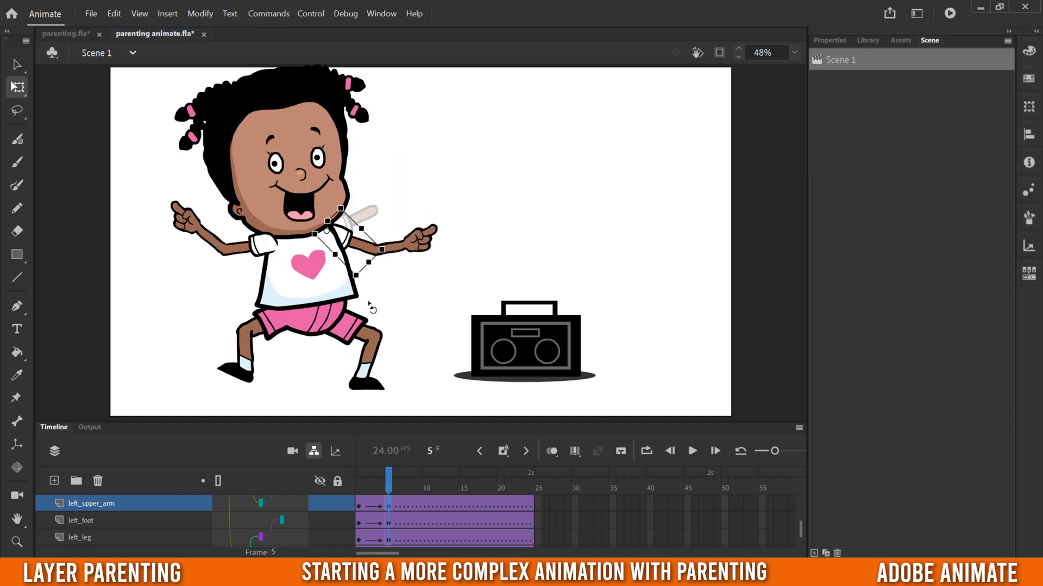
pyautogui.click(415, 247)
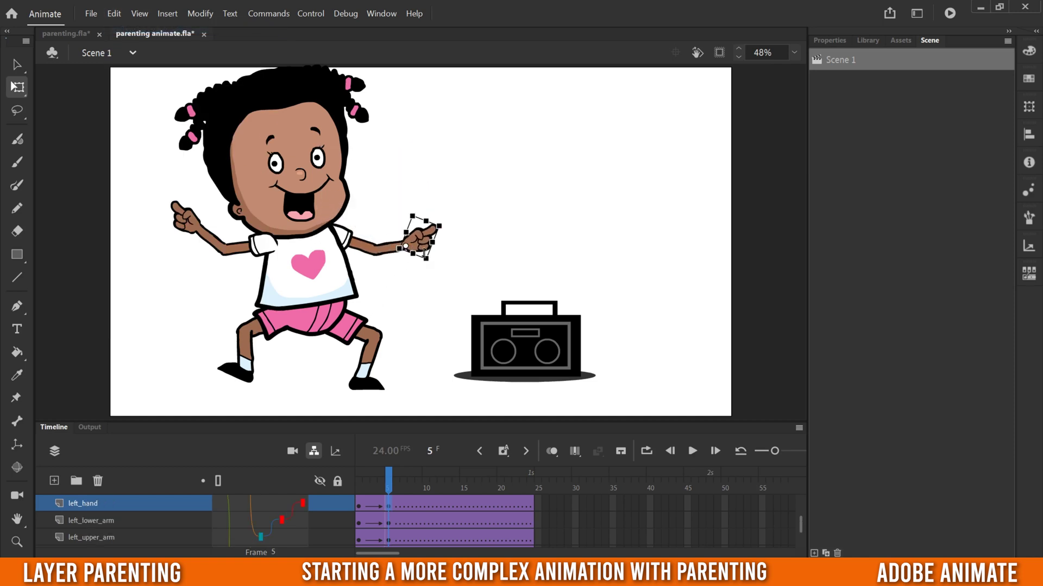
pyautogui.moveTo(447, 231); pyautogui.dragTo(449, 239)
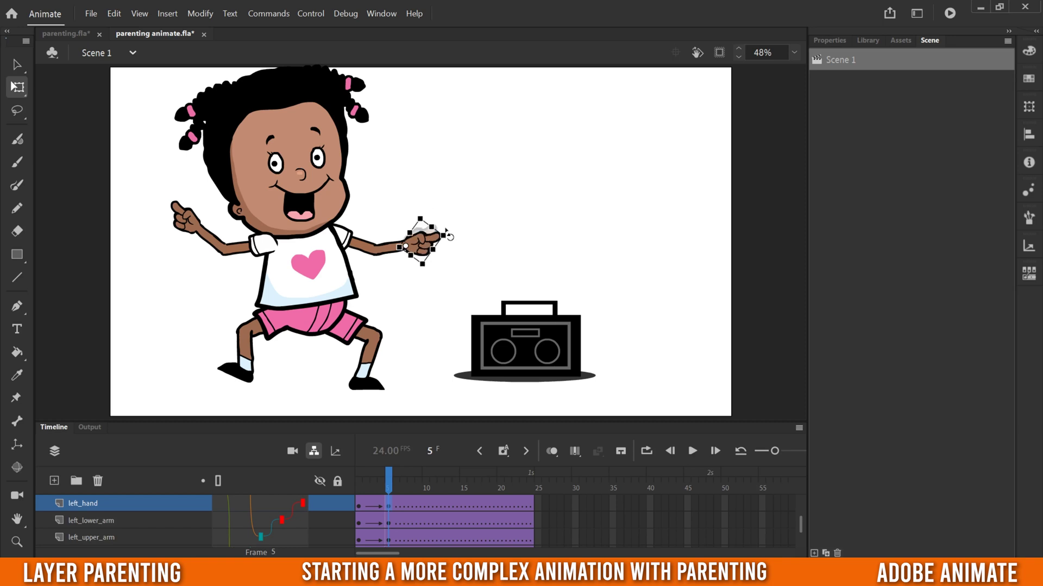
# At frame 5, rotate the torso slightly clockwise and swing the right thigh inward from the hip
pyautogui.click(321, 271)
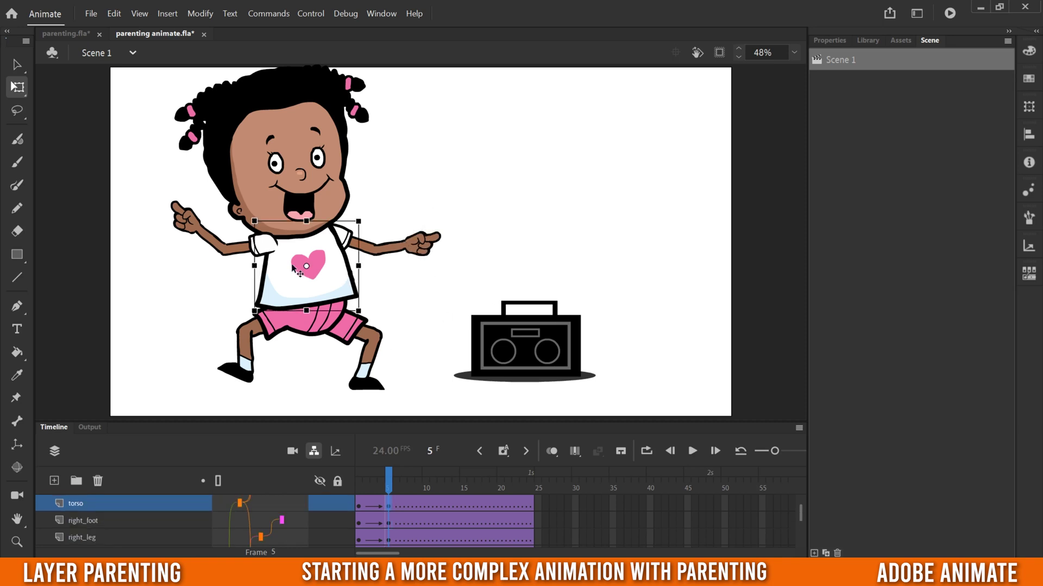
pyautogui.moveTo(253, 212); pyautogui.dragTo(258, 211)
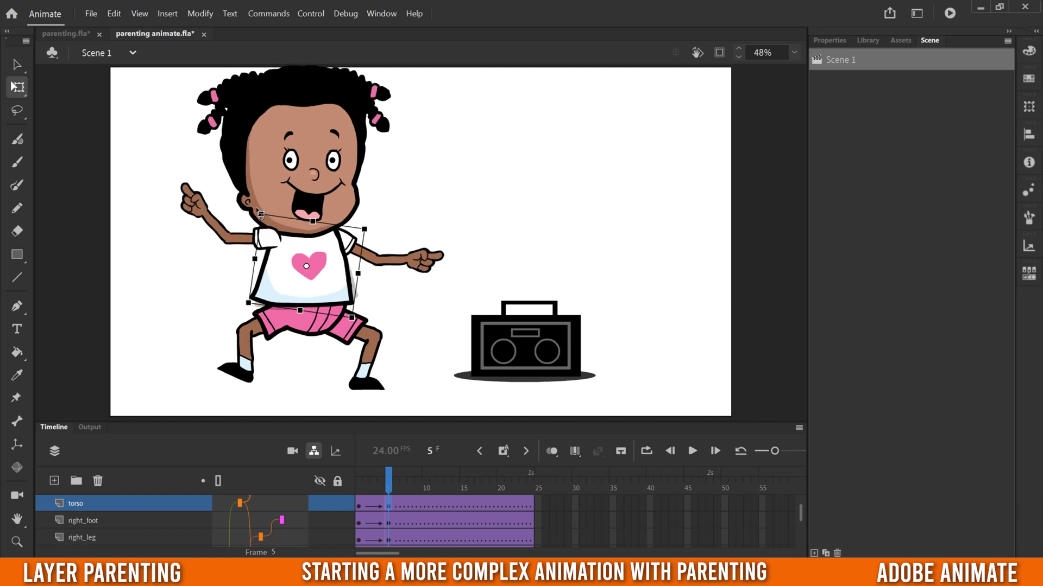
pyautogui.click(274, 337)
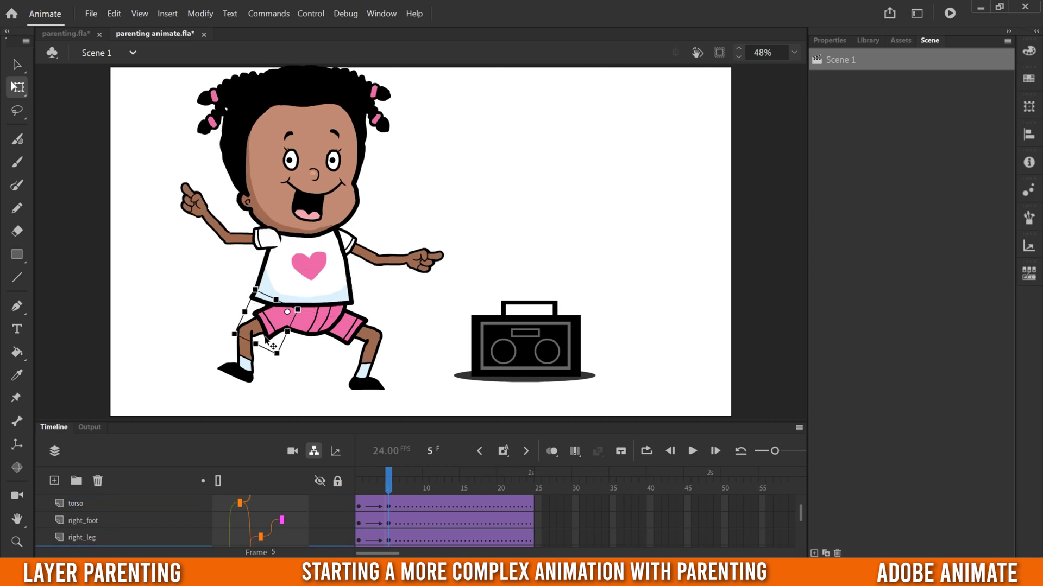
pyautogui.moveTo(227, 343); pyautogui.dragTo(232, 358)
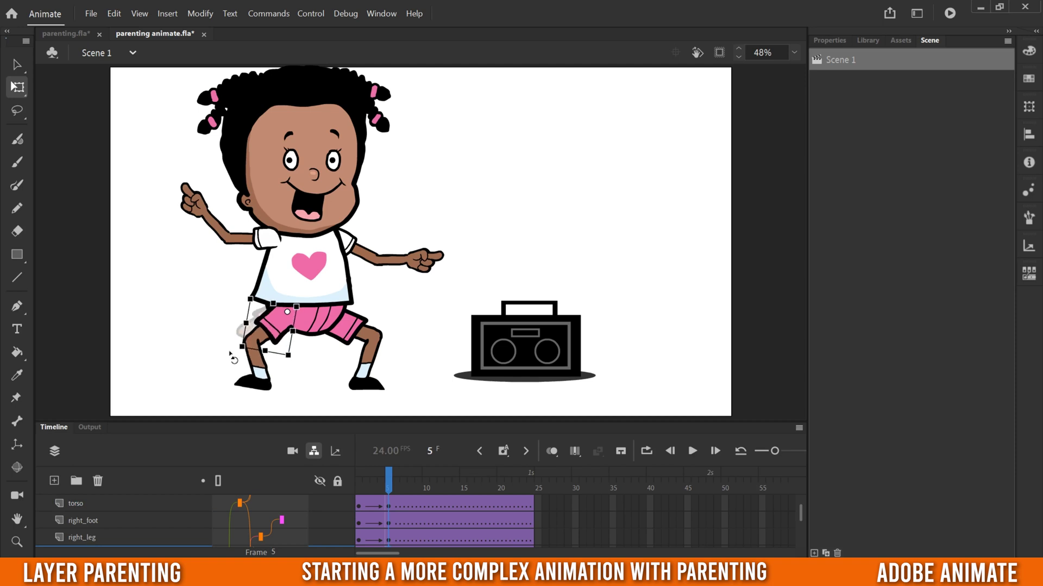
# At frame 5, rotate the right lower leg outward from the knee and raise the left thigh from the hip
pyautogui.click(264, 374)
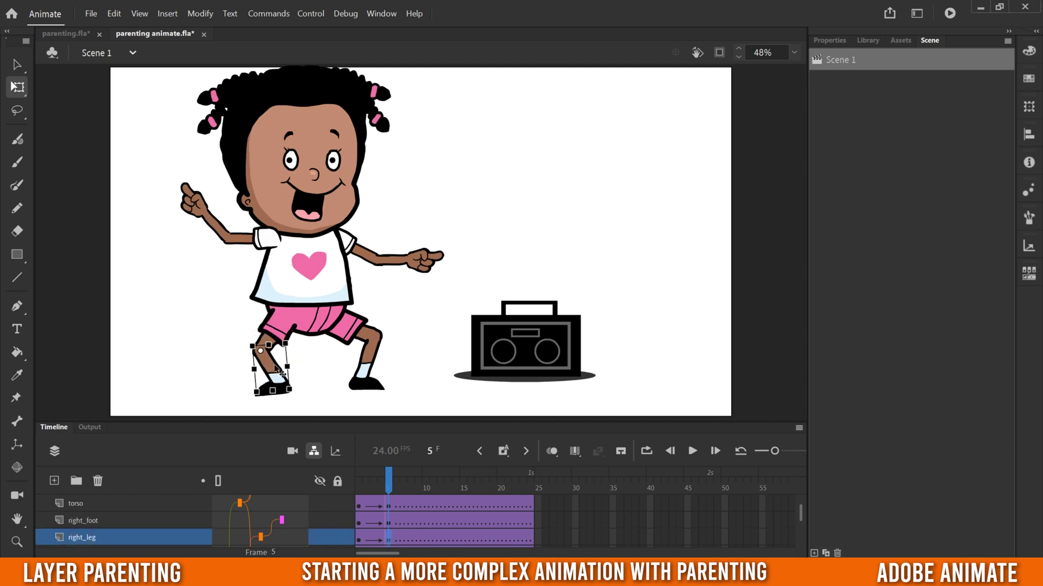
pyautogui.moveTo(257, 396); pyautogui.dragTo(244, 387)
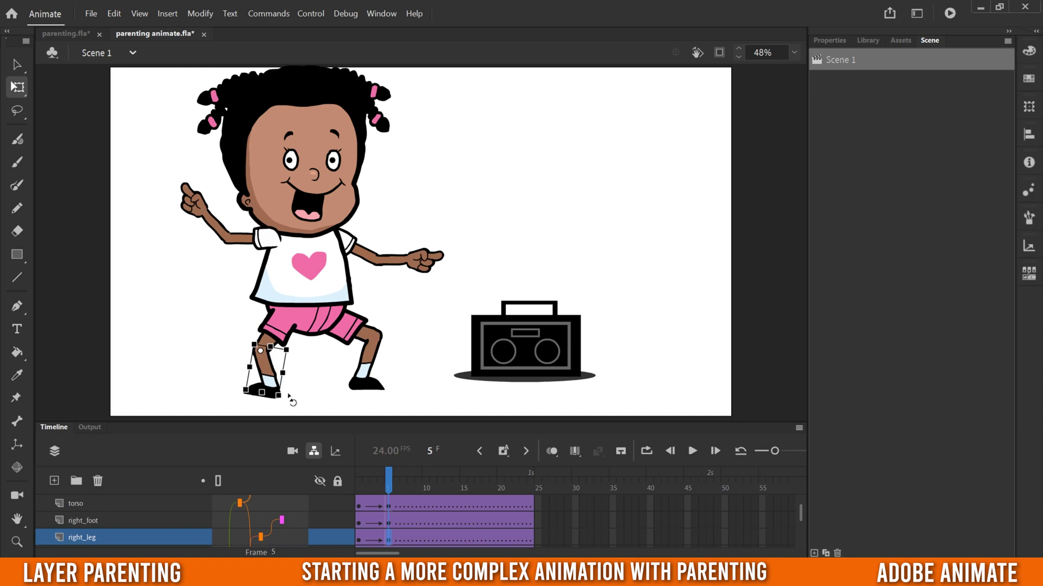
pyautogui.click(356, 333)
pyautogui.moveTo(388, 317); pyautogui.dragTo(386, 295)
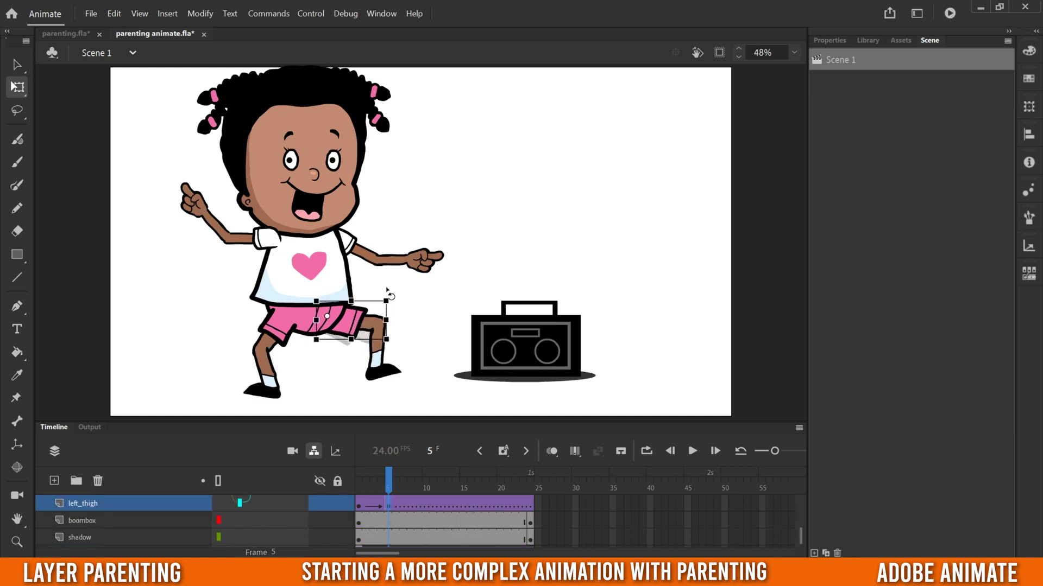
# At frame 5, swing the left lower leg outward from the knee and turn the left foot clockwise
pyautogui.click(383, 363)
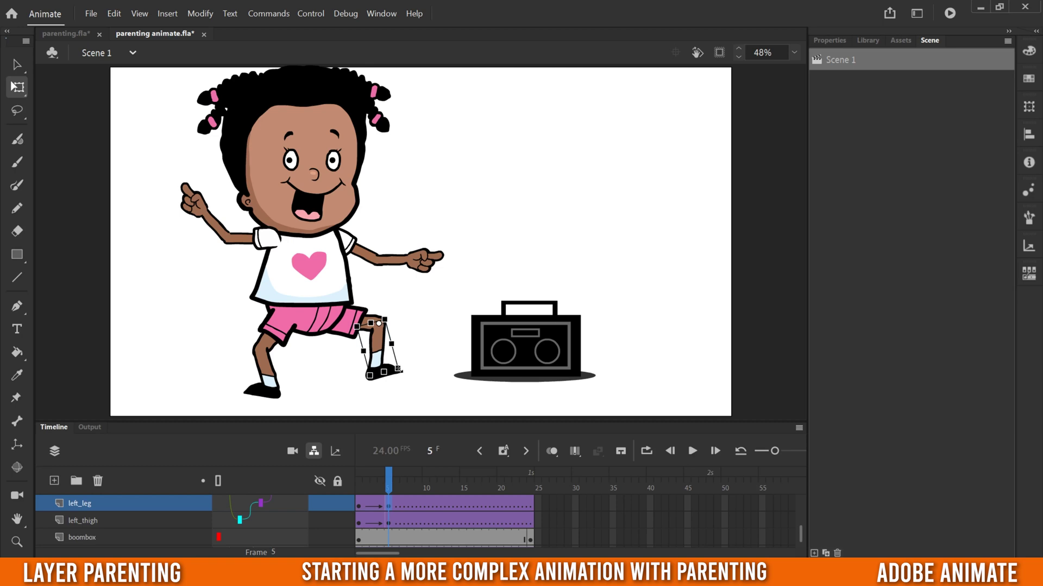
pyautogui.moveTo(407, 378); pyautogui.dragTo(429, 339)
pyautogui.moveTo(423, 348); pyautogui.dragTo(424, 349)
pyautogui.click(266, 370)
pyautogui.click(418, 355)
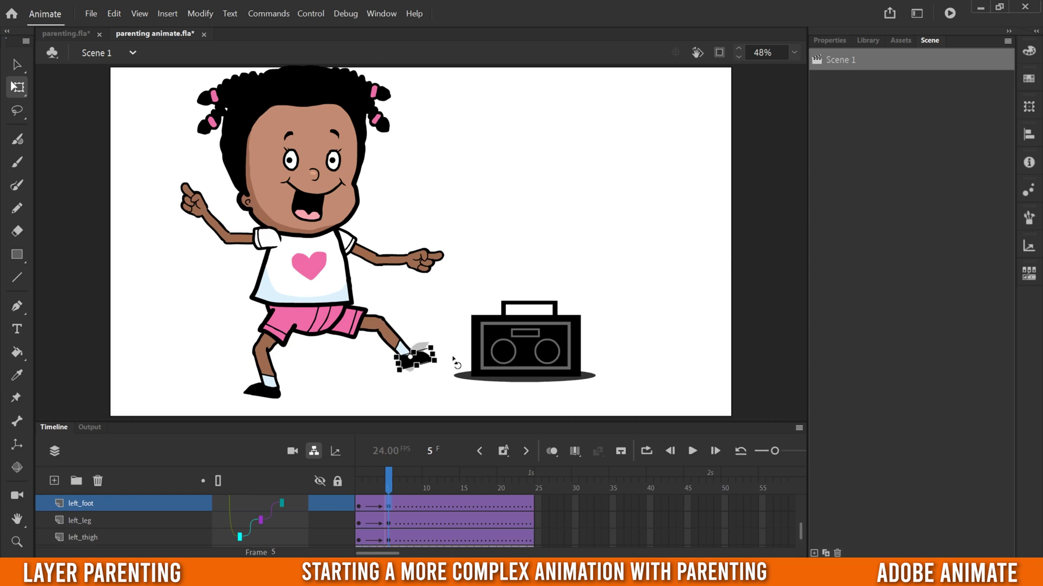
# Scrub the timeline back to frame 1 to preview the movement into the new pose
pyautogui.click(374, 488)
pyautogui.moveTo(375, 488); pyautogui.dragTo(344, 495)
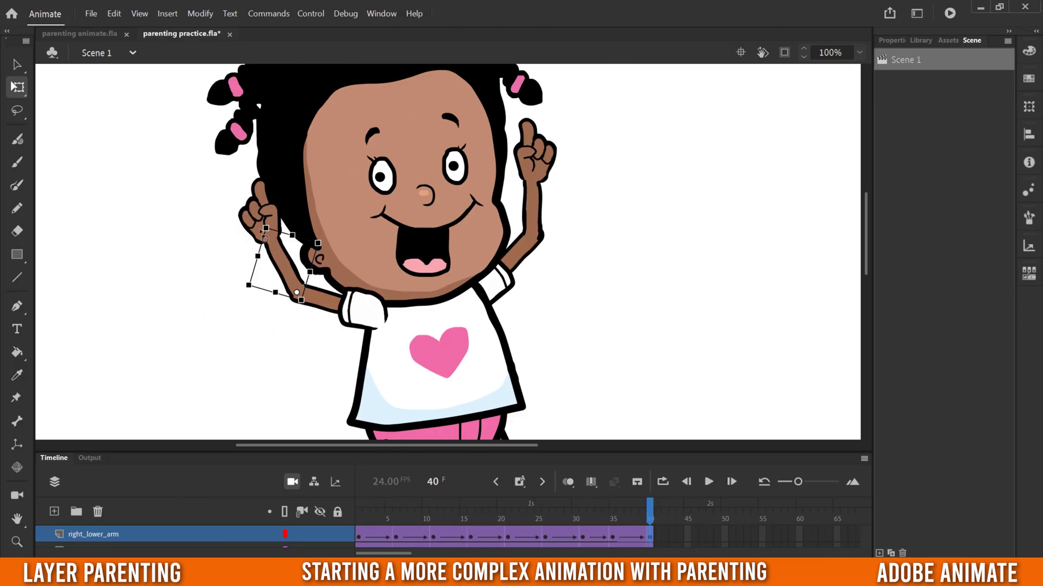
# At frame 40 of parenting practice.fla, rotate the right lower arm outward and nudge it slightly right and down at the elbow
pyautogui.moveTo(264, 231); pyautogui.dragTo(229, 269)
pyautogui.click(325, 333)
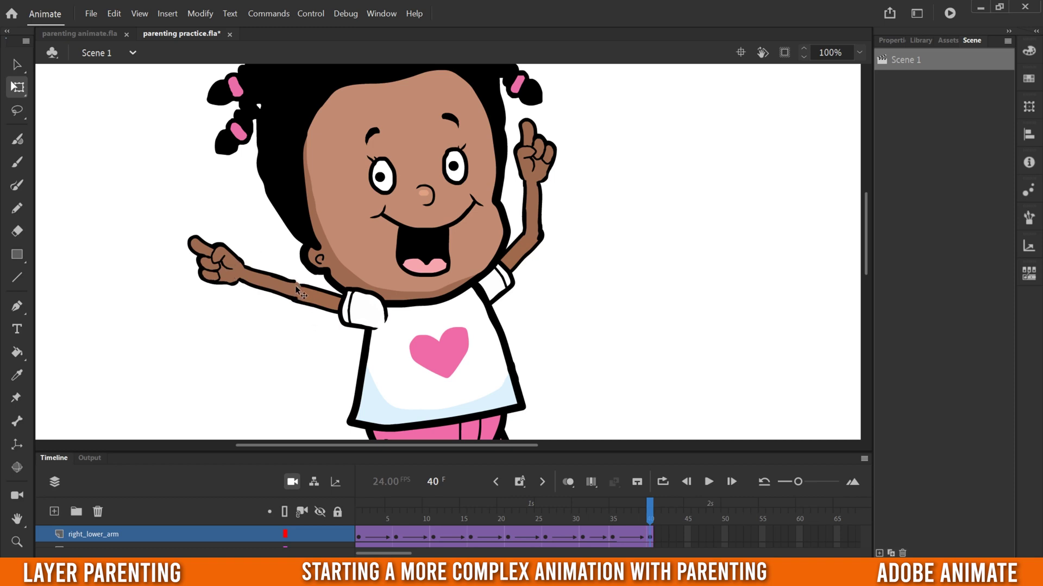
pyautogui.click(268, 286)
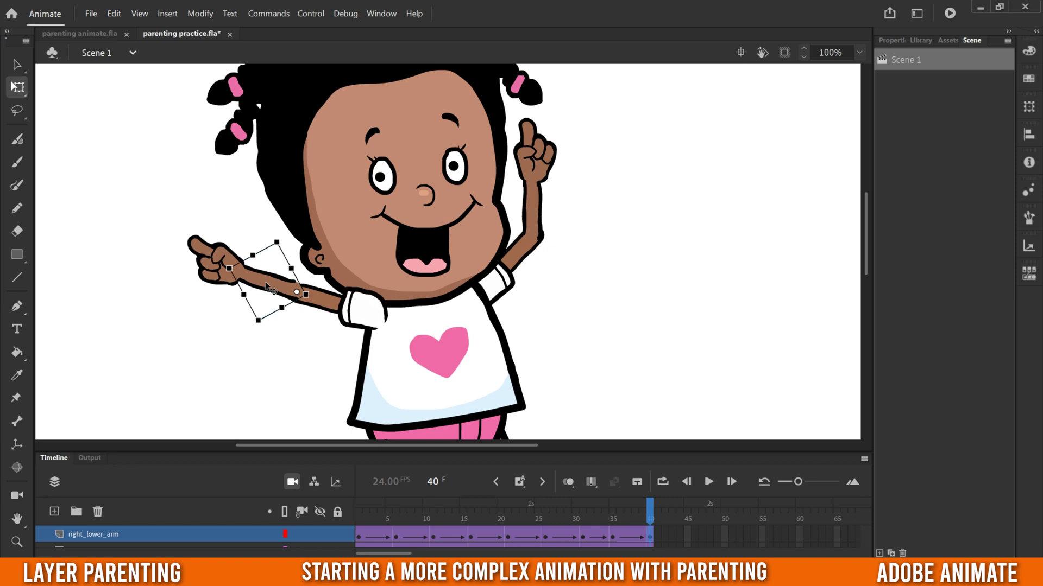
pyautogui.press('Right')
pyautogui.press('Right')
pyautogui.press('Right')
pyautogui.press('Right')
pyautogui.press('Right')
pyautogui.press('Right')
pyautogui.press('Right')
pyautogui.press('Right')
pyautogui.press('Down')
pyautogui.press('Down')
pyautogui.press('Down')
pyautogui.press('Down')
pyautogui.press('Down')
pyautogui.press('Down')
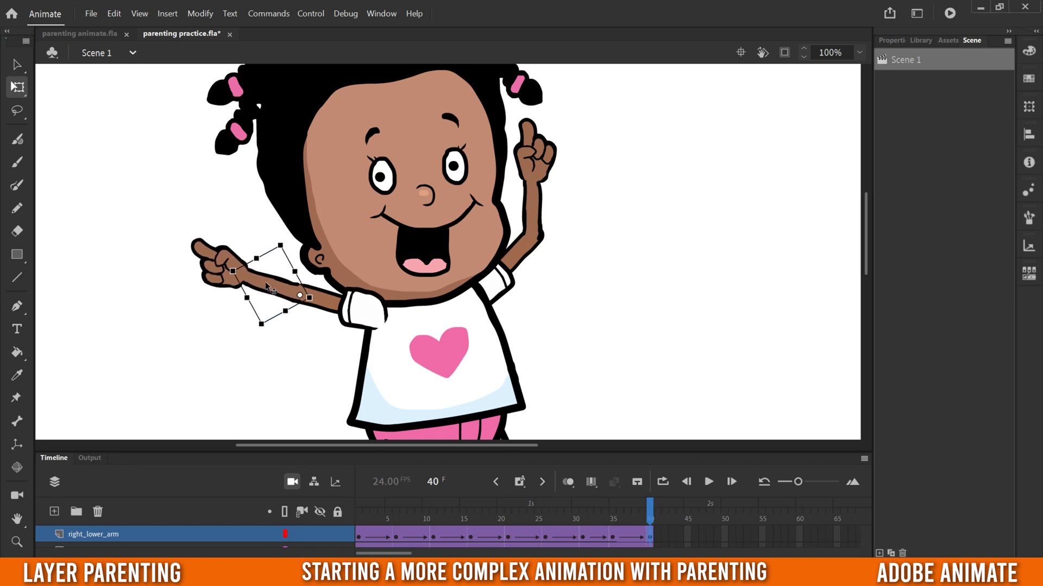
pyautogui.press('Right')
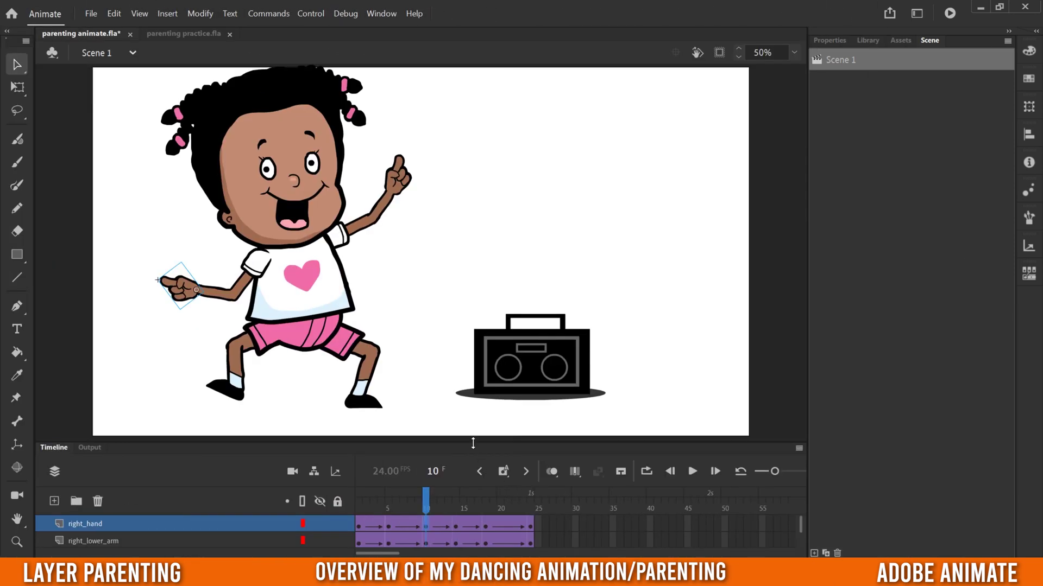
# Review the keyframes on all body-part layers in parenting animate.fla and play the dance from frame 1
pyautogui.moveTo(473, 448); pyautogui.dragTo(491, 183)
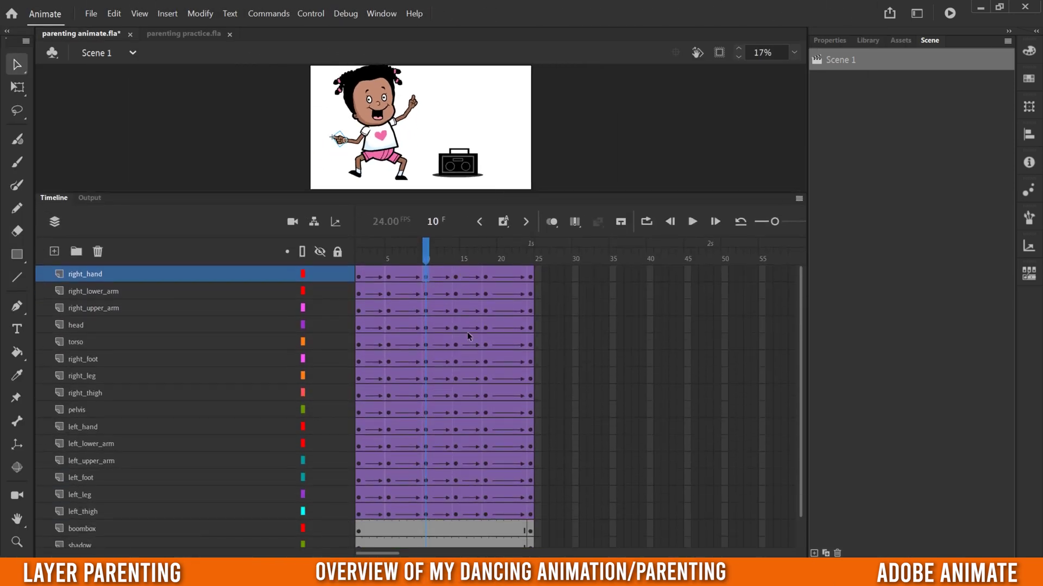
pyautogui.moveTo(431, 254); pyautogui.dragTo(343, 257)
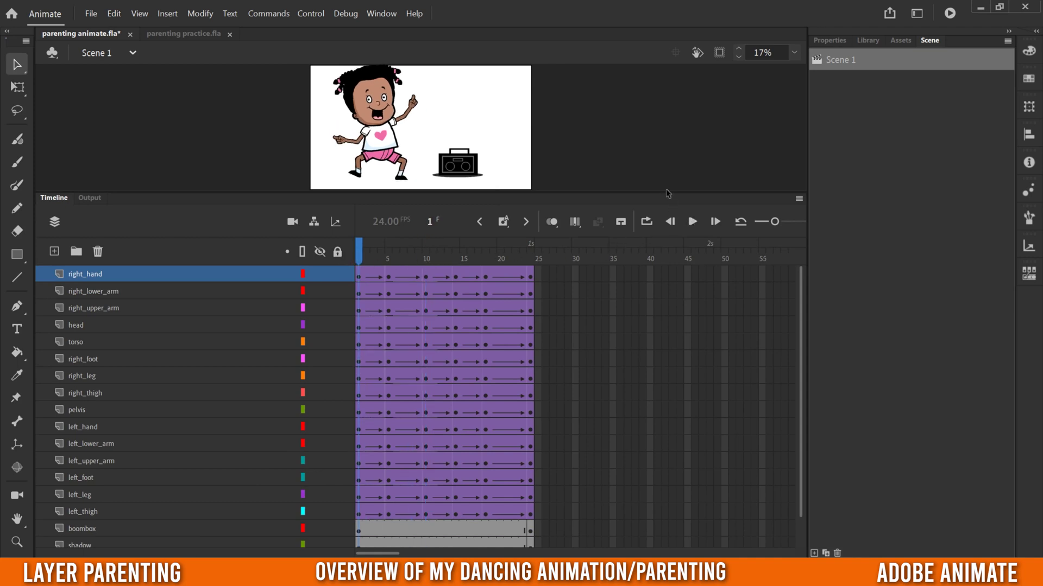
pyautogui.moveTo(666, 193); pyautogui.dragTo(683, 319)
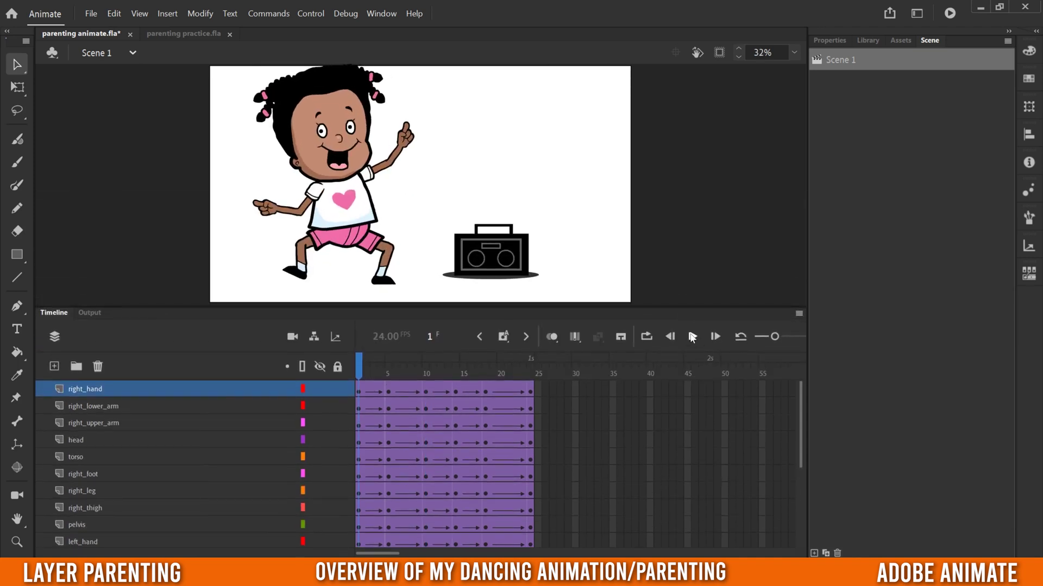
pyautogui.click(692, 337)
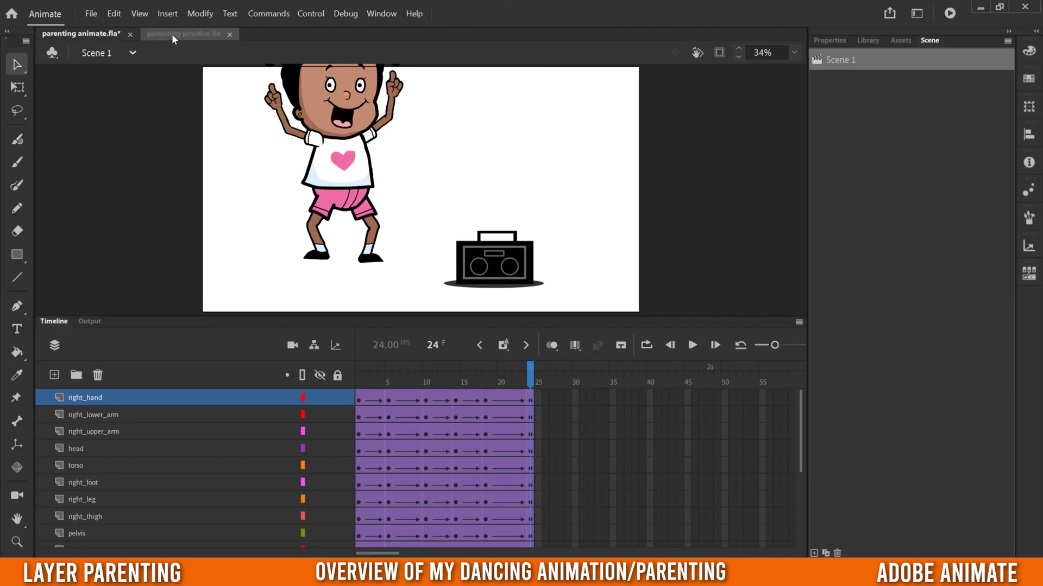
# Switch to parenting practice.fla and examine the boombox layer's keyframes while scrubbing through the opening frames
pyautogui.click(172, 34)
pyautogui.moveTo(363, 381); pyautogui.dragTo(383, 386)
pyautogui.click(104, 501)
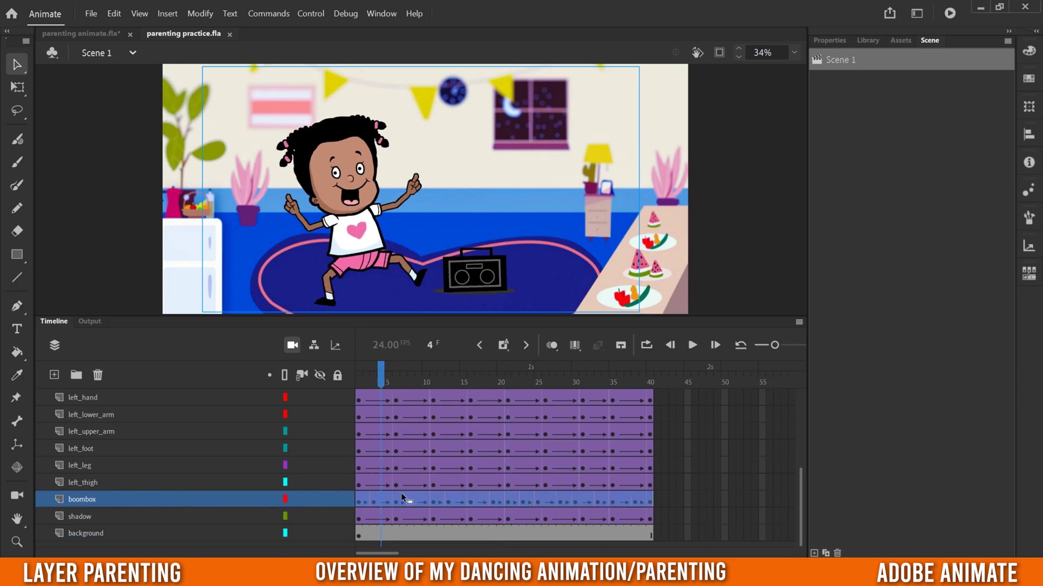
pyautogui.moveTo(379, 370); pyautogui.dragTo(371, 399)
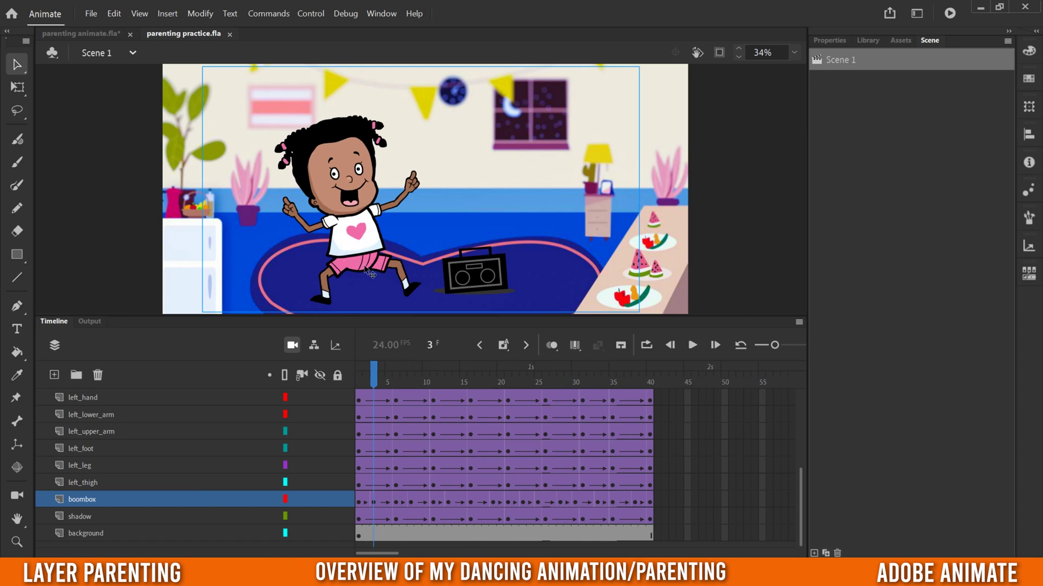
# Scrub the finished dance to frame 10 and back, and play the whole animation from frame 1
pyautogui.moveTo(373, 383); pyautogui.dragTo(426, 386)
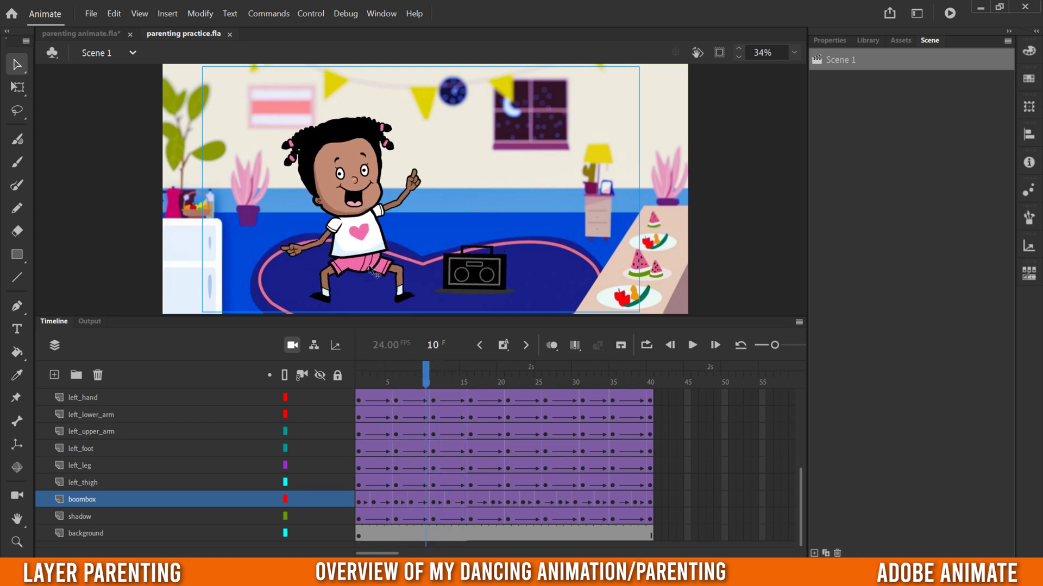
pyautogui.moveTo(426, 386); pyautogui.dragTo(359, 405)
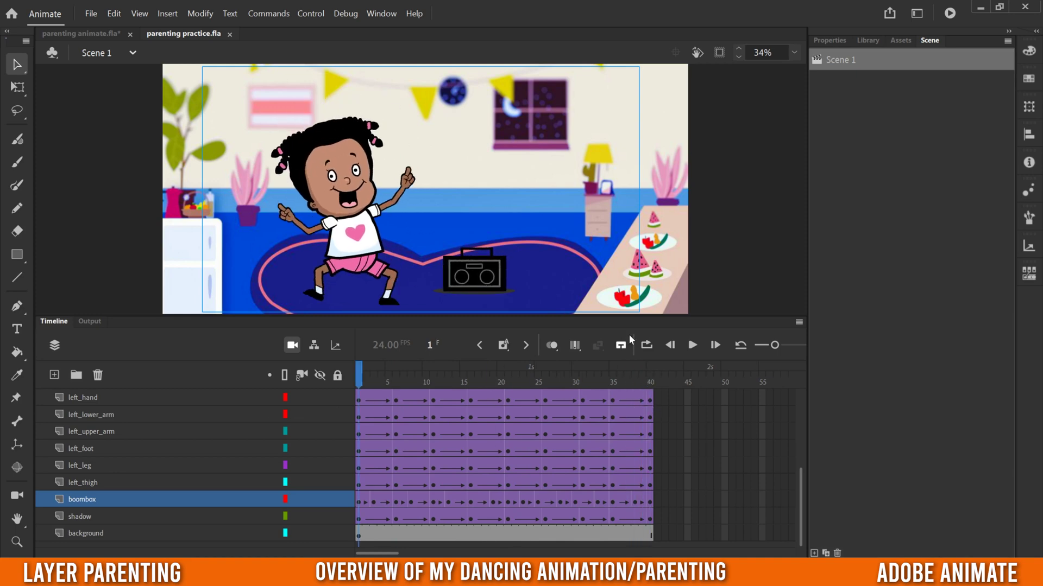
pyautogui.click(693, 346)
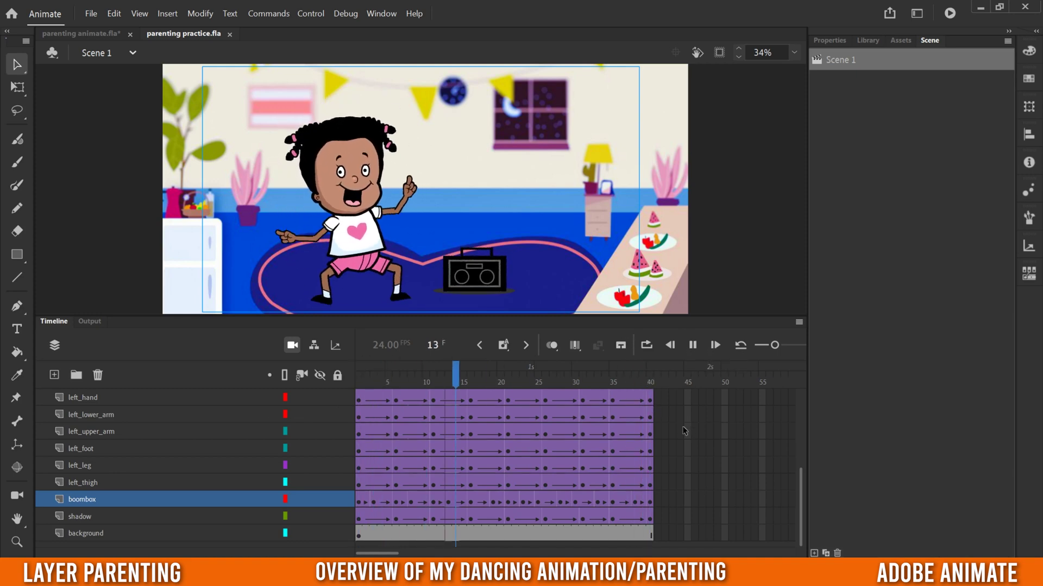